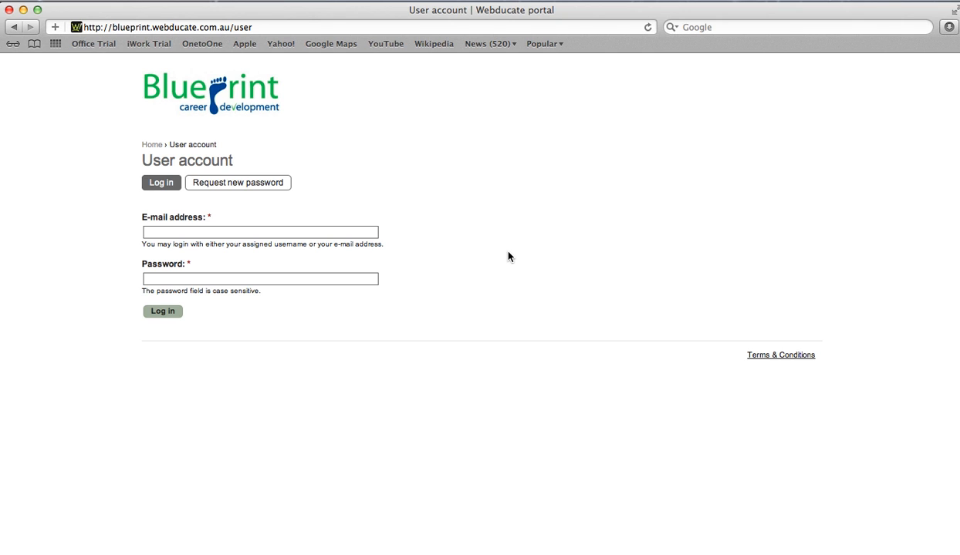
Highlight the portal web address and then its blueprint subdomain in the address bar.
left_click(100, 27)
left_click_drag(189, 25, 271, 30)
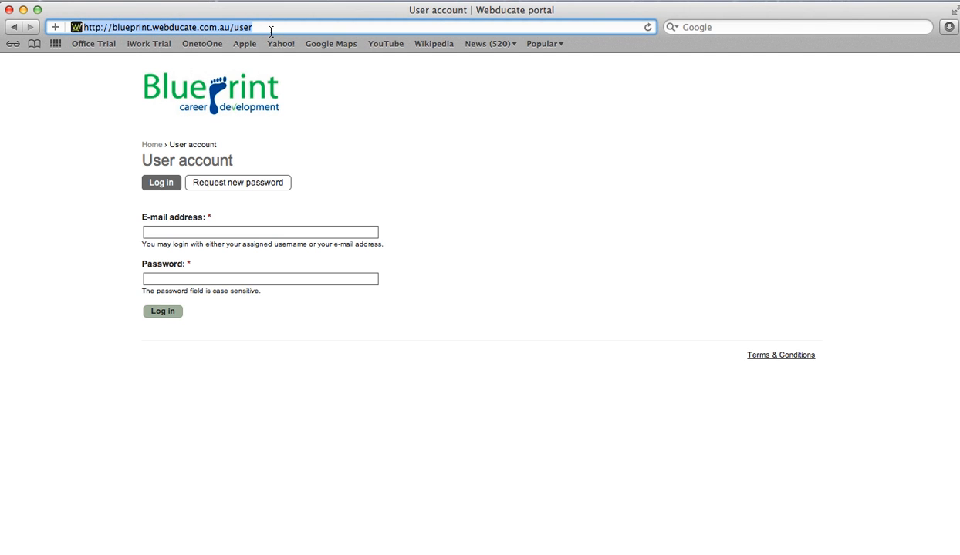
left_click(113, 27)
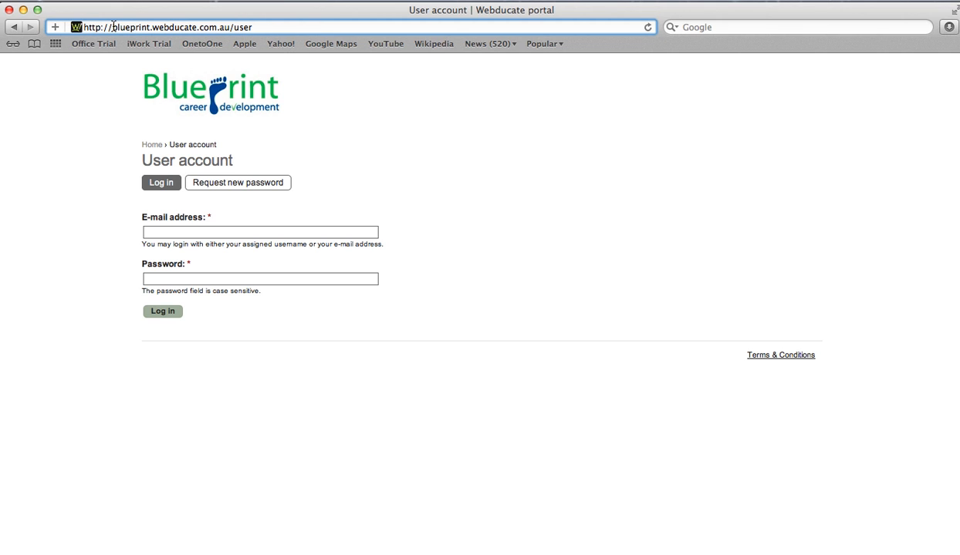
left_click_drag(113, 27, 151, 29)
Glance at the password reset page, then log in with the account e-mail and password.
left_click(260, 185)
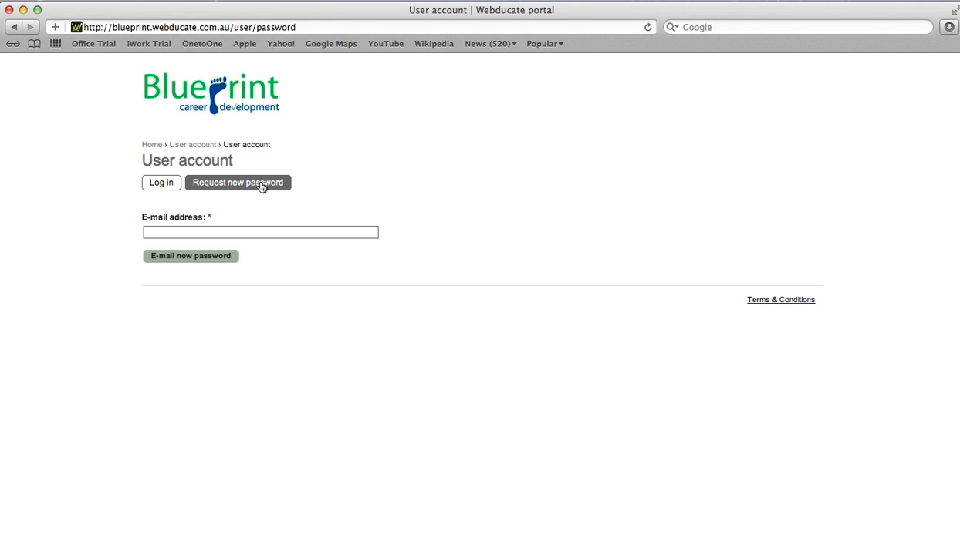
left_click(163, 183)
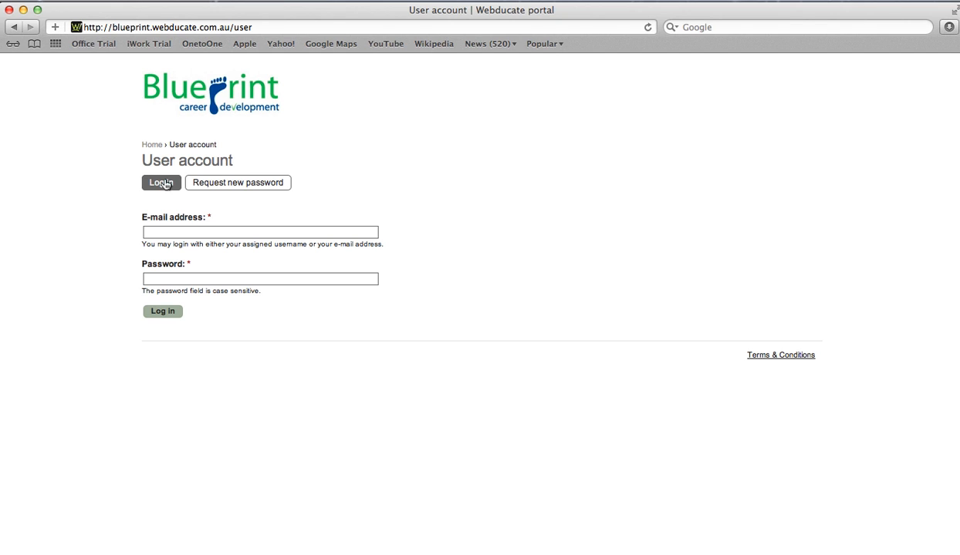
left_click(165, 228)
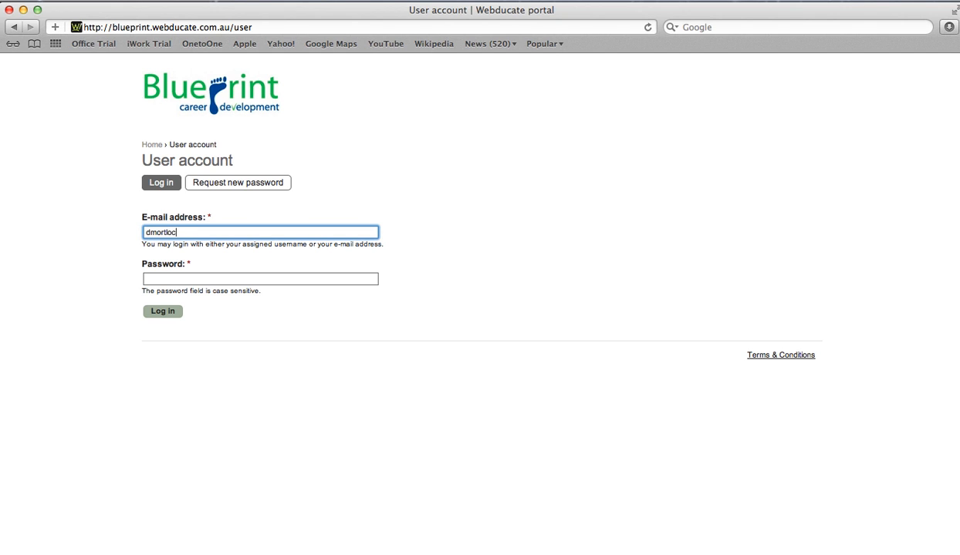
key("Tab")
type("******")
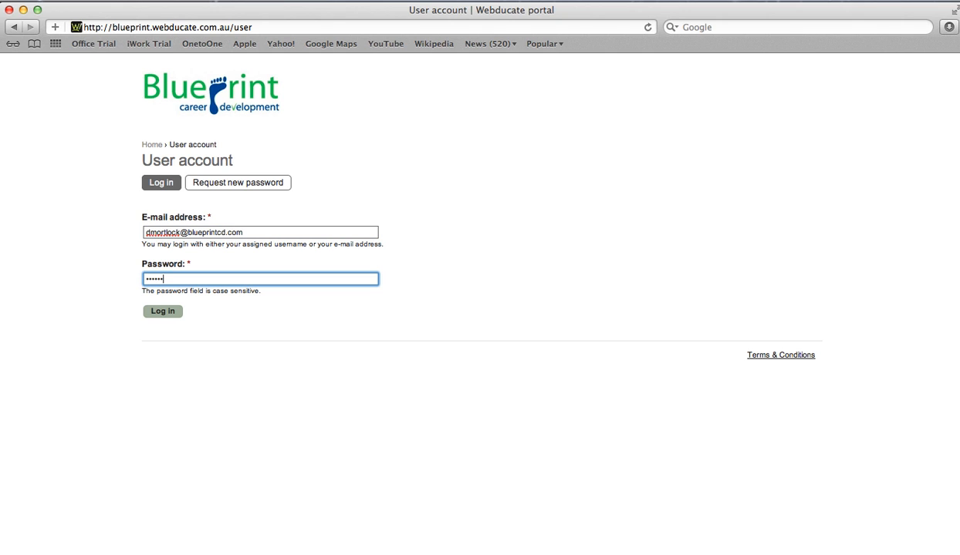
key("Return")
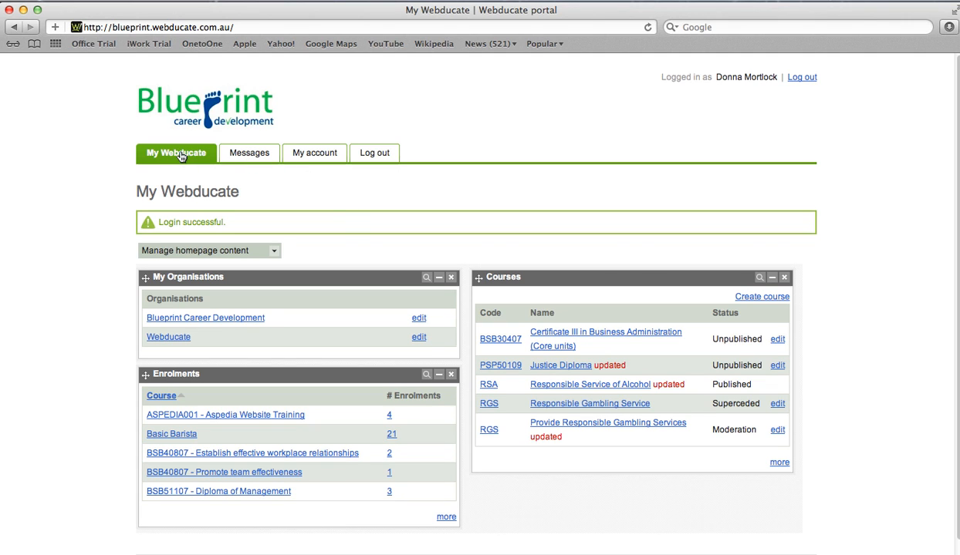
Open the Messages inbox and mark the Support you need message count.
left_click(248, 157)
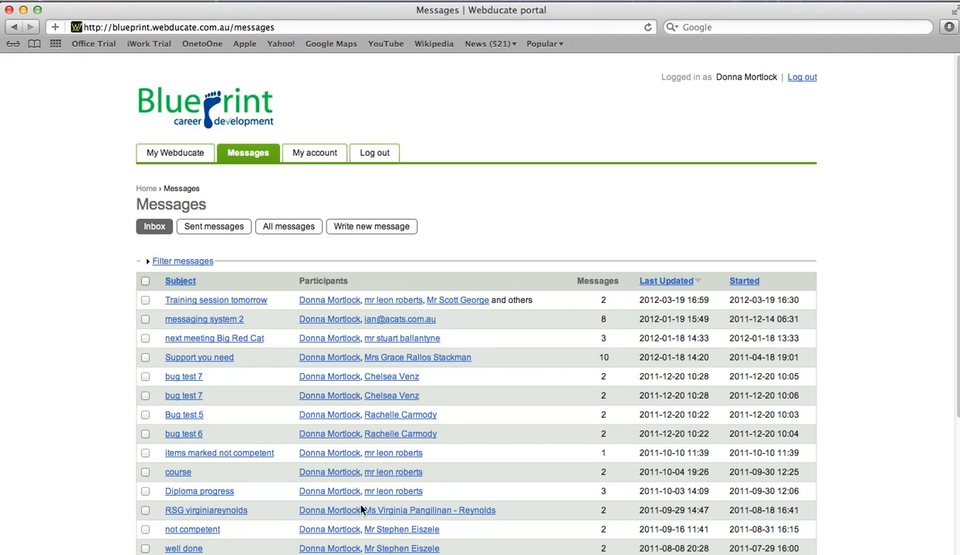
double_click(600, 357)
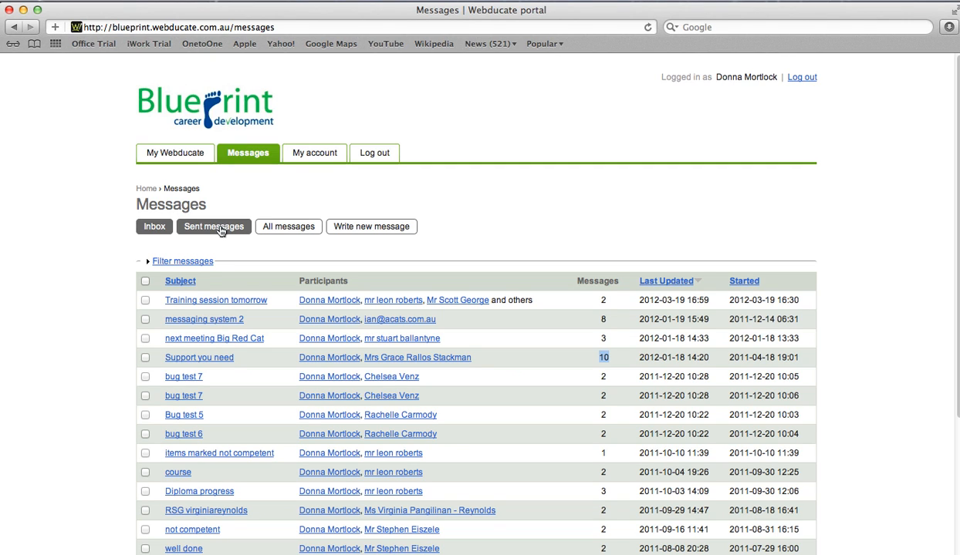
View a blank new message form, then switch to your My account profile page.
left_click(360, 230)
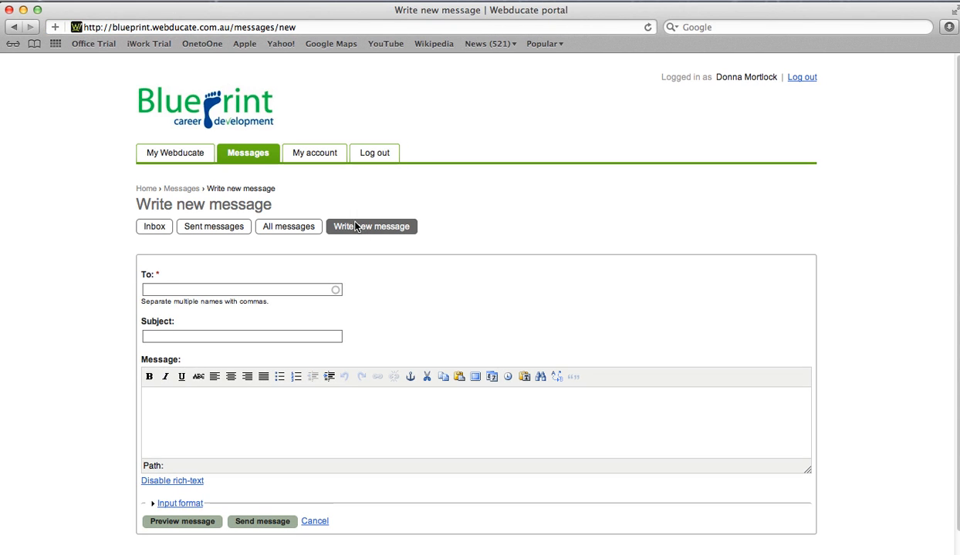
left_click(313, 156)
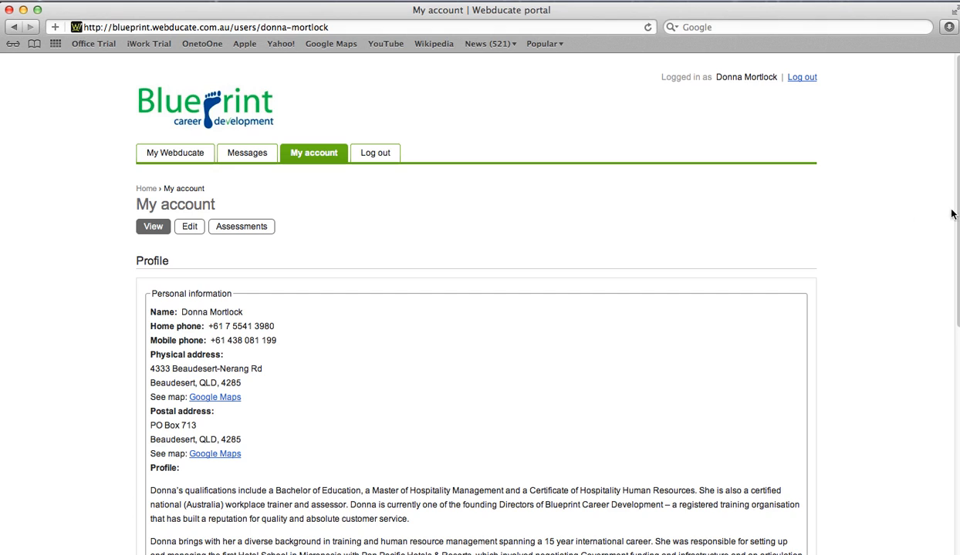
Scroll through the profile, view its Edit settings, then go back to My Webducate.
scroll(952, 214, "down", 2)
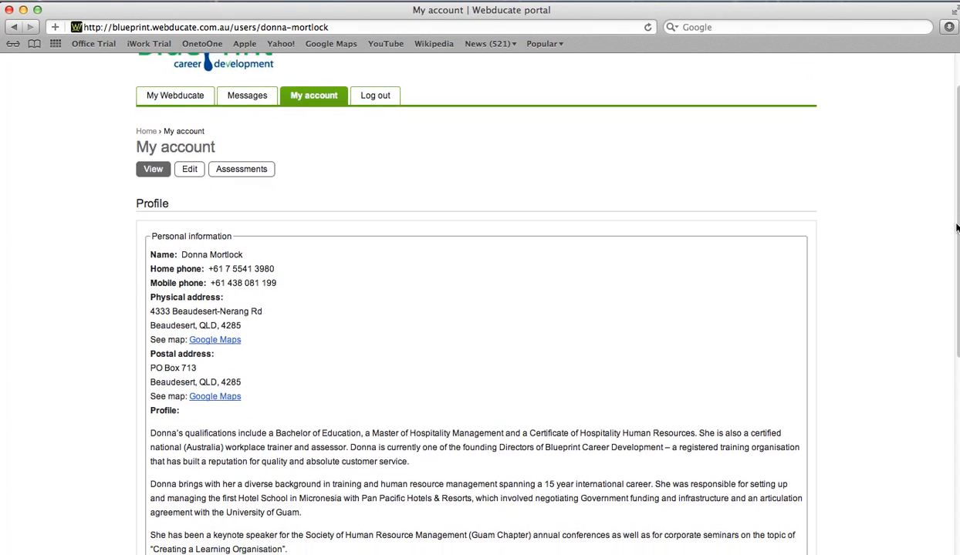
scroll(955, 227, "down", 4)
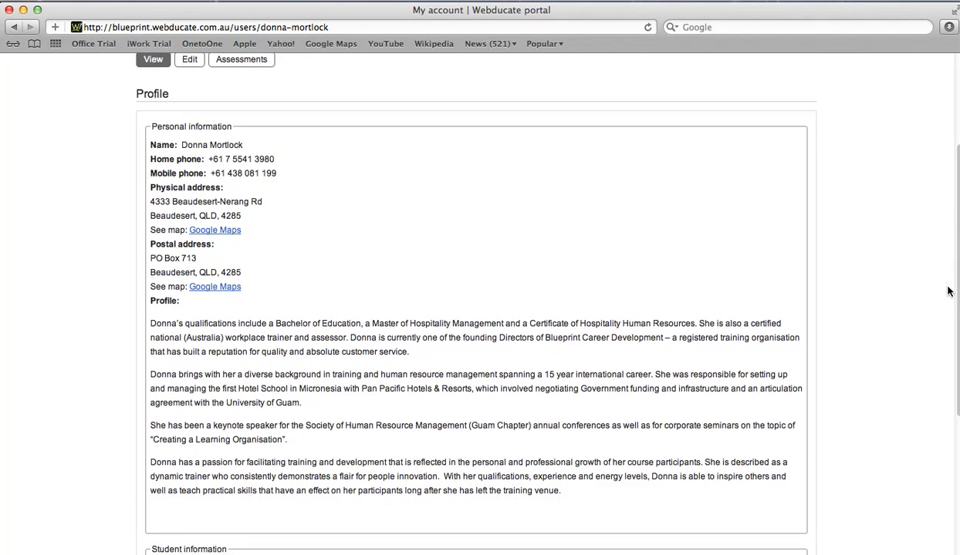
scroll(948, 291, "down", 4)
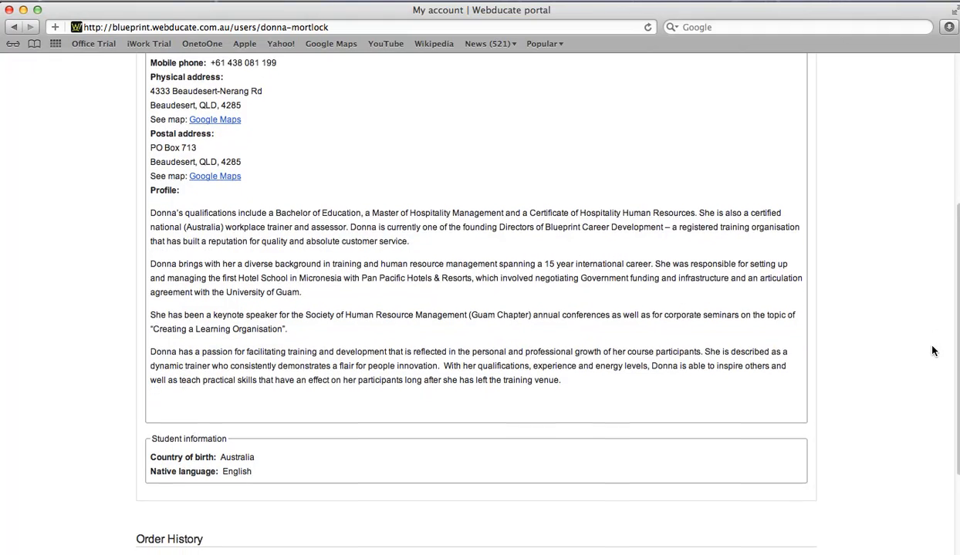
scroll(932, 352, "down", 1)
scroll(933, 366, "up", 3)
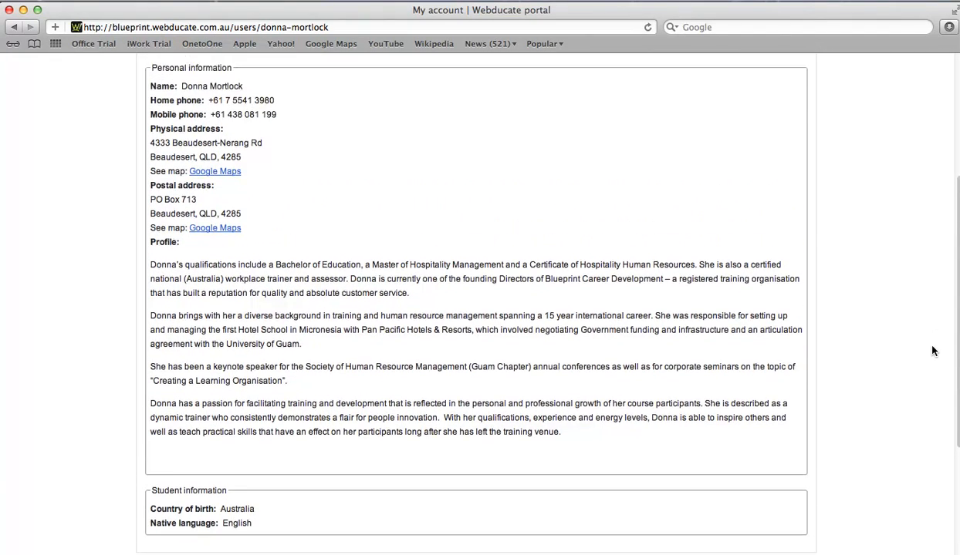
scroll(932, 351, "up", 1)
scroll(933, 317, "up", 7)
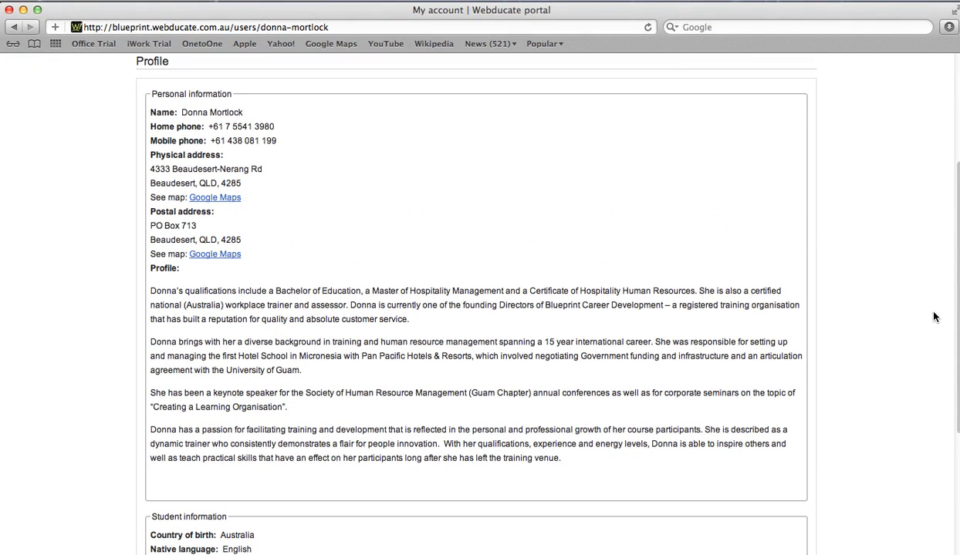
scroll(936, 231, "up", 1)
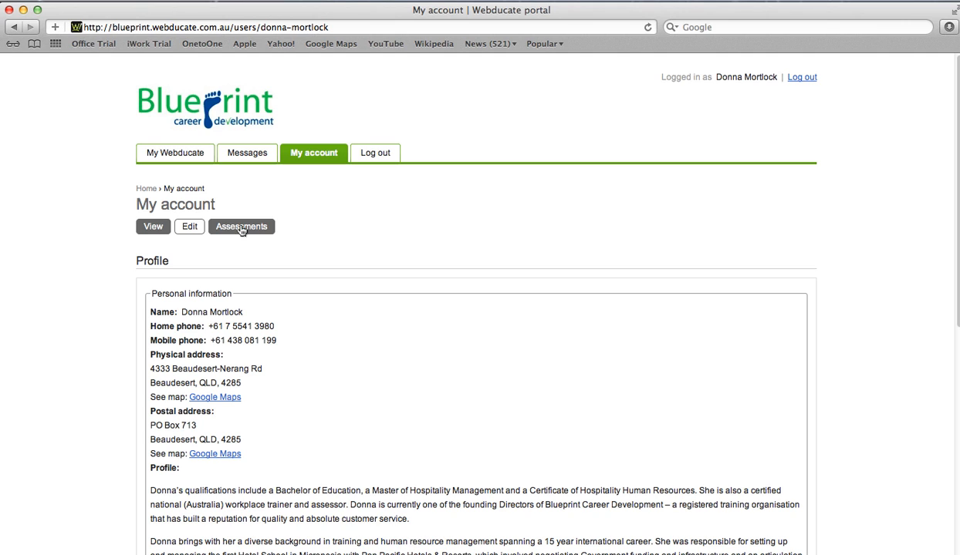
left_click(191, 228)
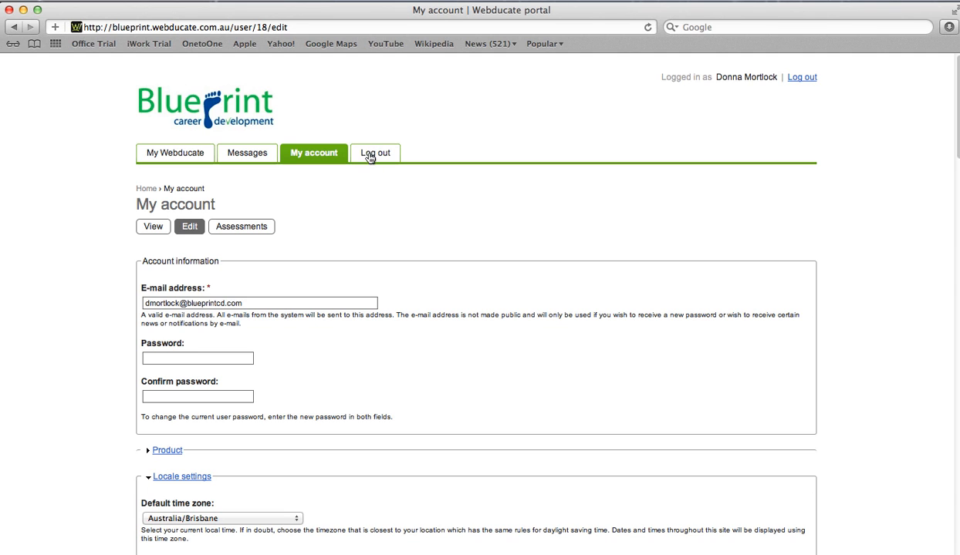
left_click(180, 156)
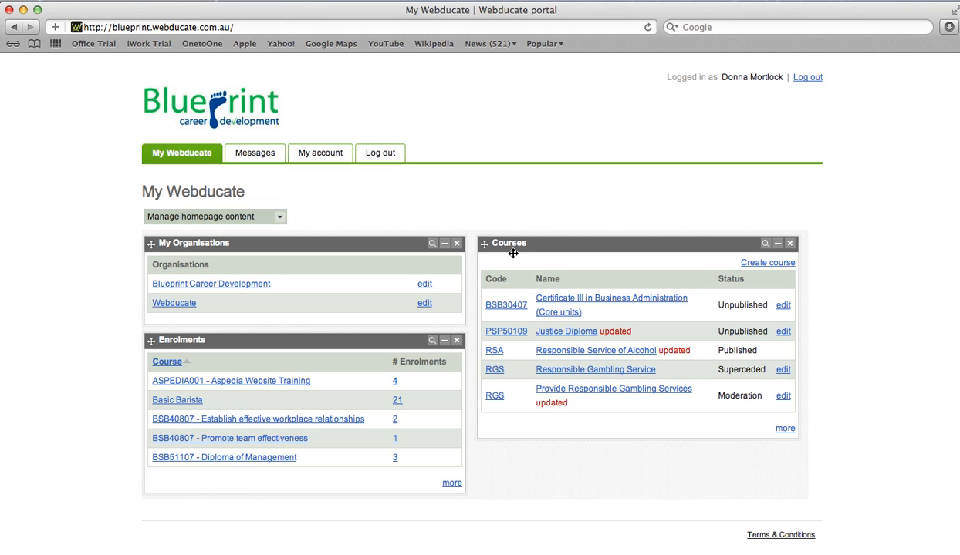
Open the Blueprint Career Development organisation page and bring up its edit form.
left_click(243, 285)
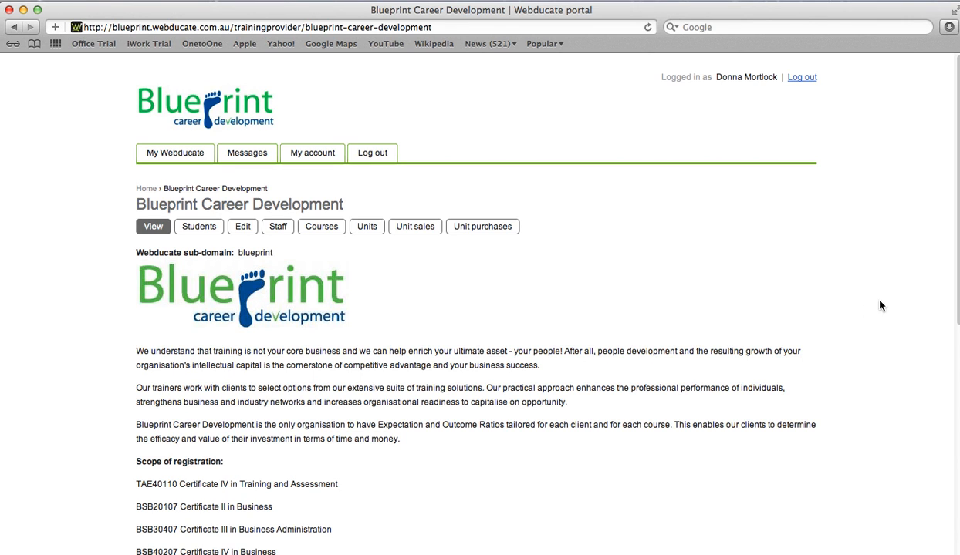
left_click_drag(957, 239, 938, 476)
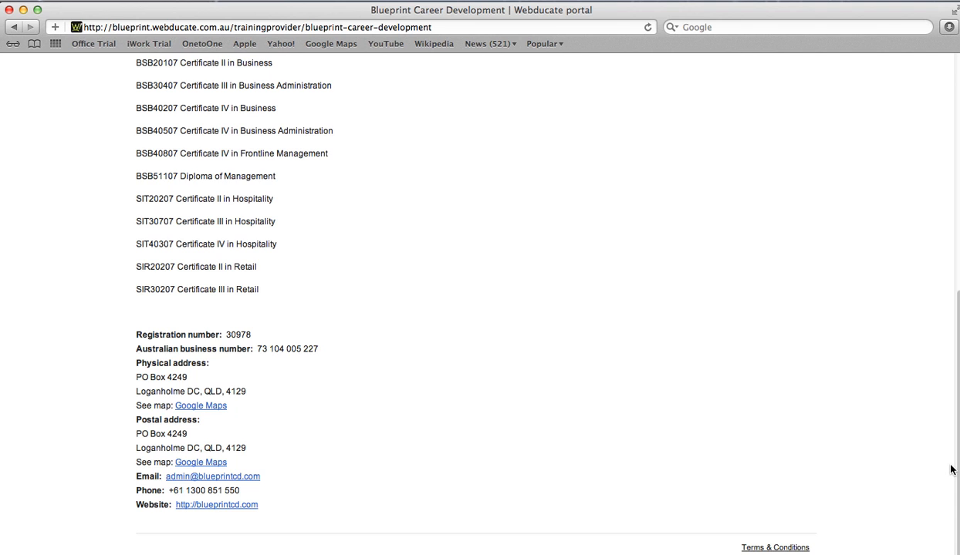
scroll(957, 470, "up", 10)
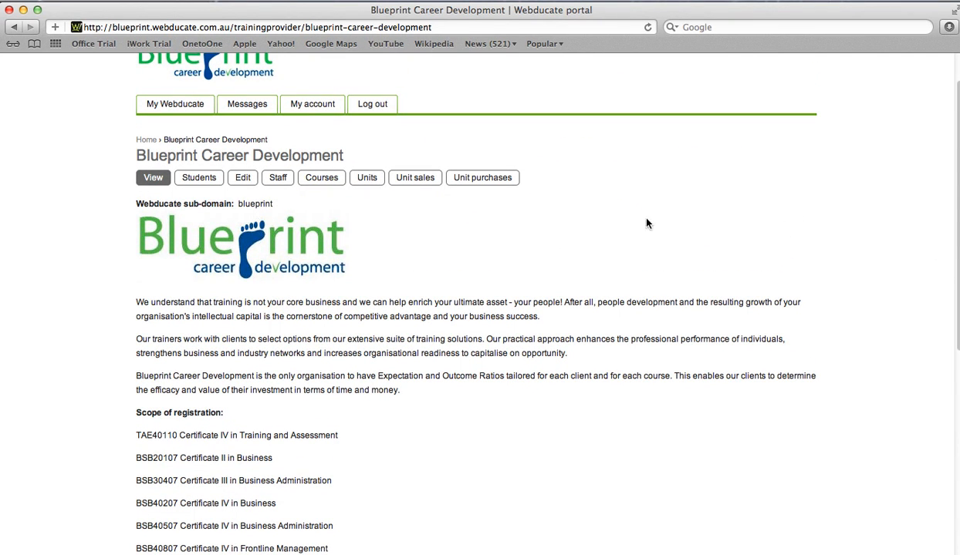
left_click(243, 180)
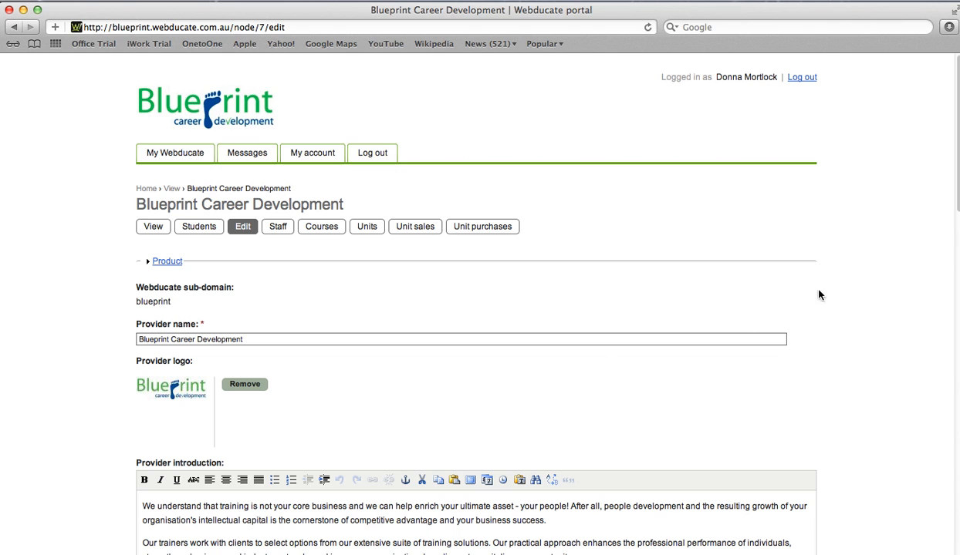
scroll(957, 176, "down", 2)
mouse_move(957, 176)
left_mouse_down()
mouse_move(939, 438)
mouse_move(953, 182)
left_mouse_up()
Open the organisation's Staff permissions list and choose Create new user under Add a user.
left_click(277, 227)
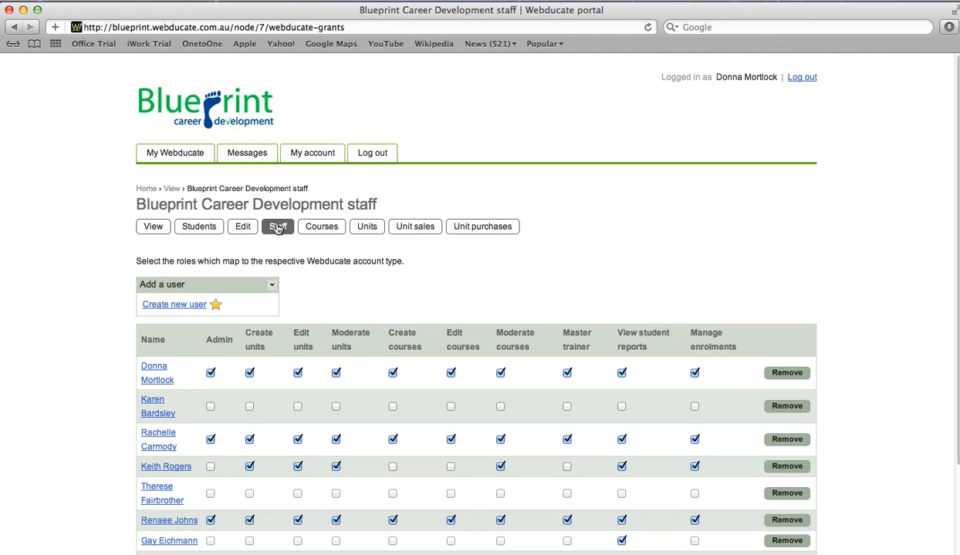
scroll(956, 226, "down", 3)
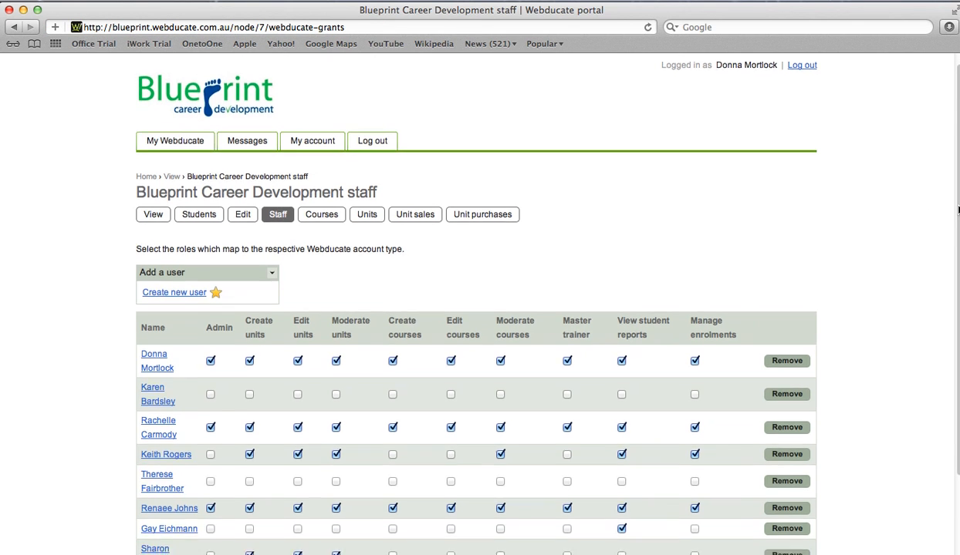
scroll(957, 226, "down", 4)
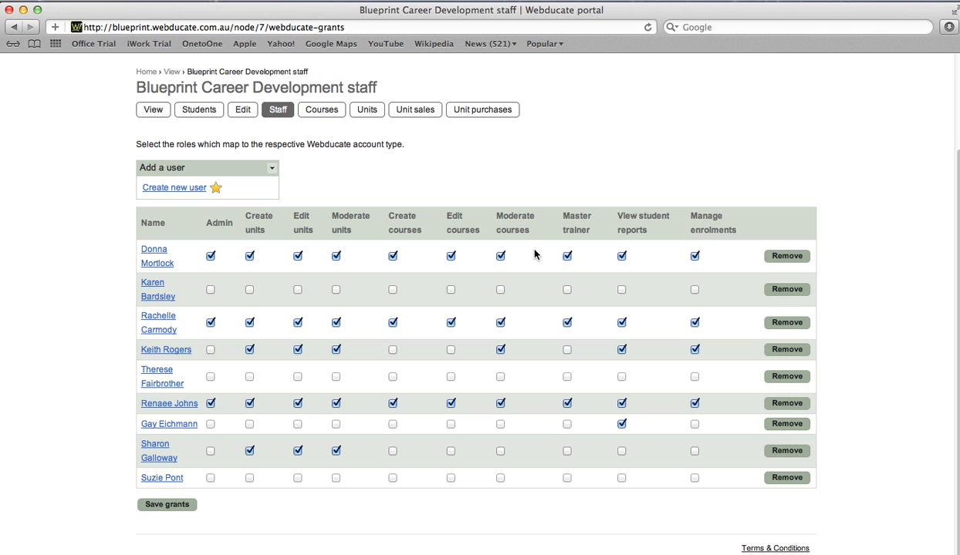
left_click(185, 190)
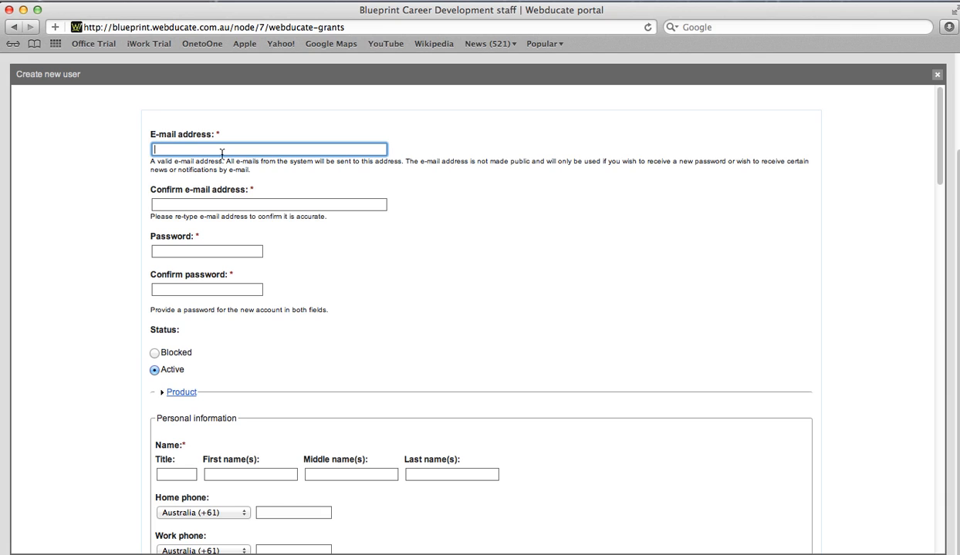
left_click(192, 203)
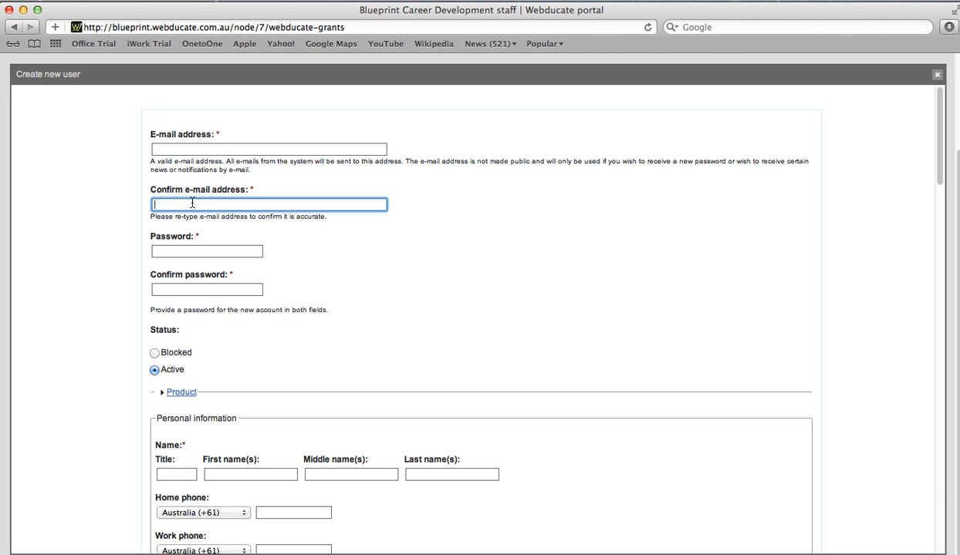
left_click(188, 252)
key("Tab")
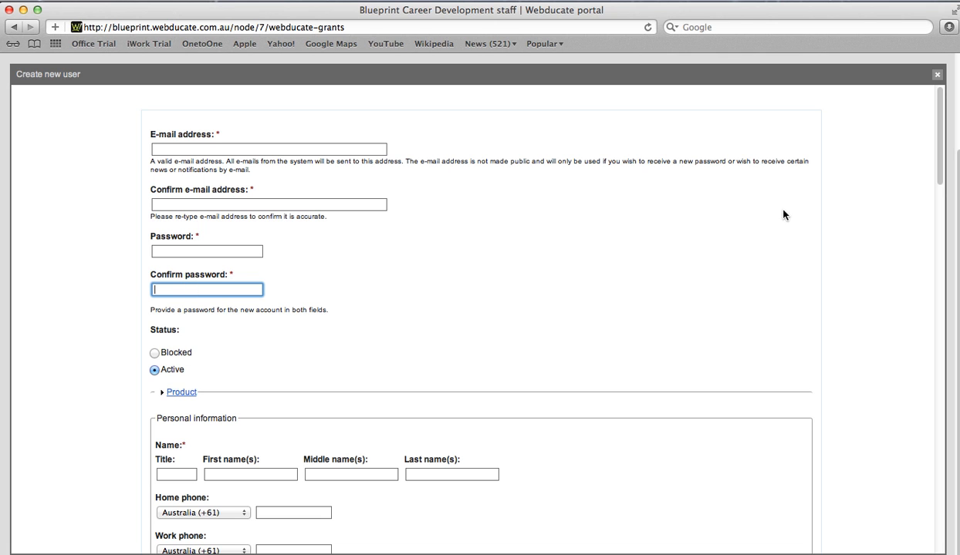
scroll(940, 153, "down", 2)
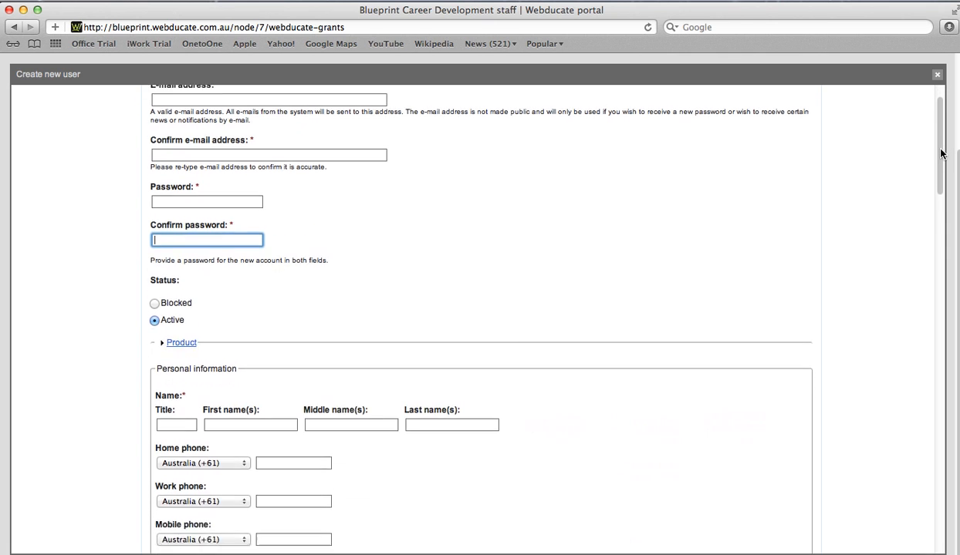
left_click_drag(940, 149, 928, 233)
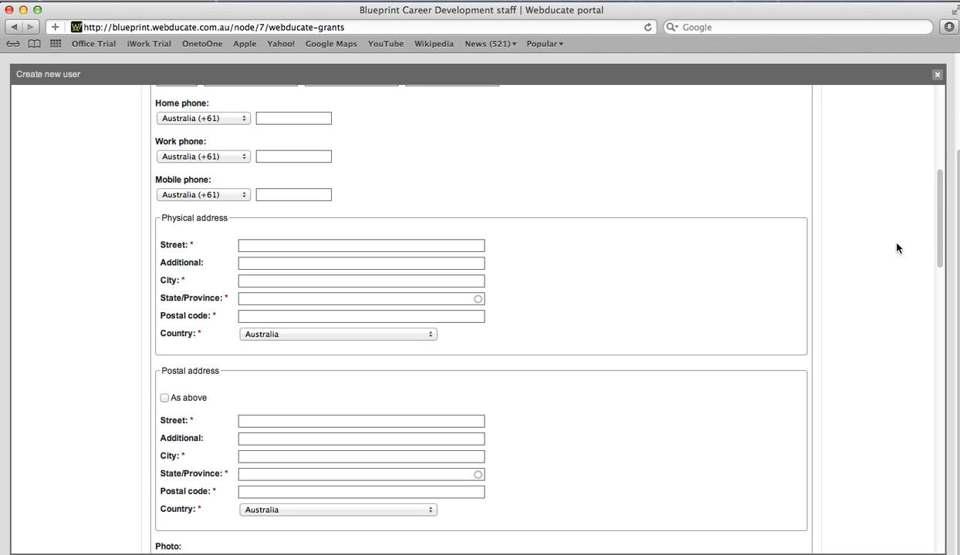
scroll(938, 235, "down", 5)
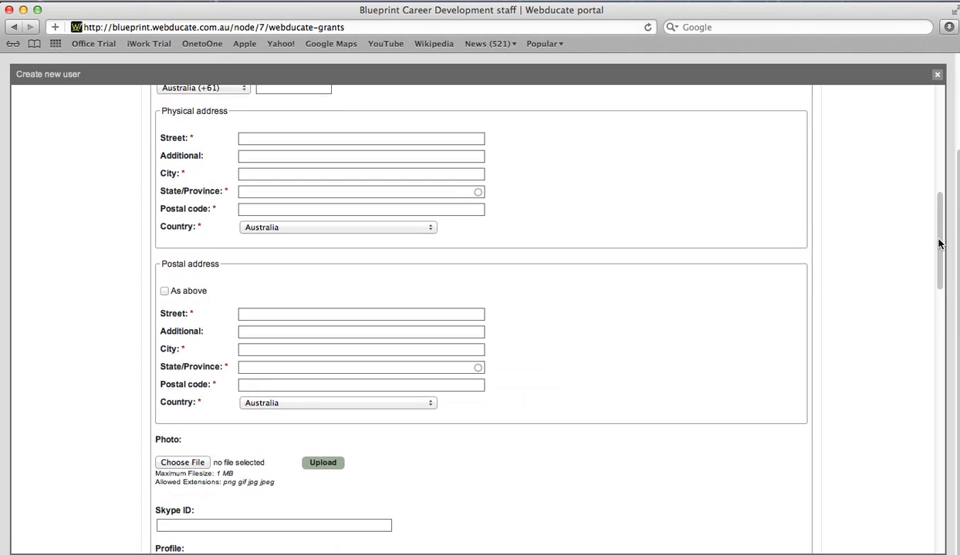
left_click_drag(938, 244, 936, 286)
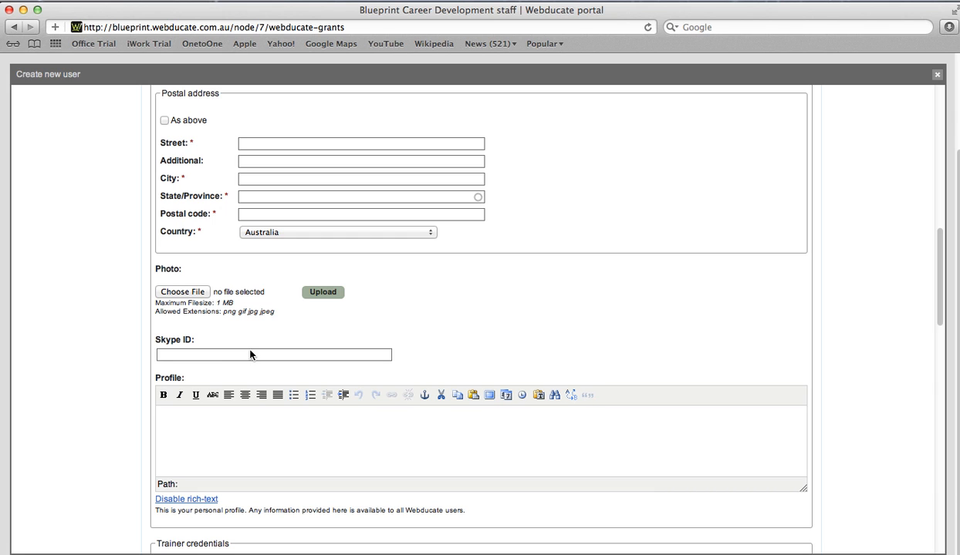
scroll(933, 290, "down", 2)
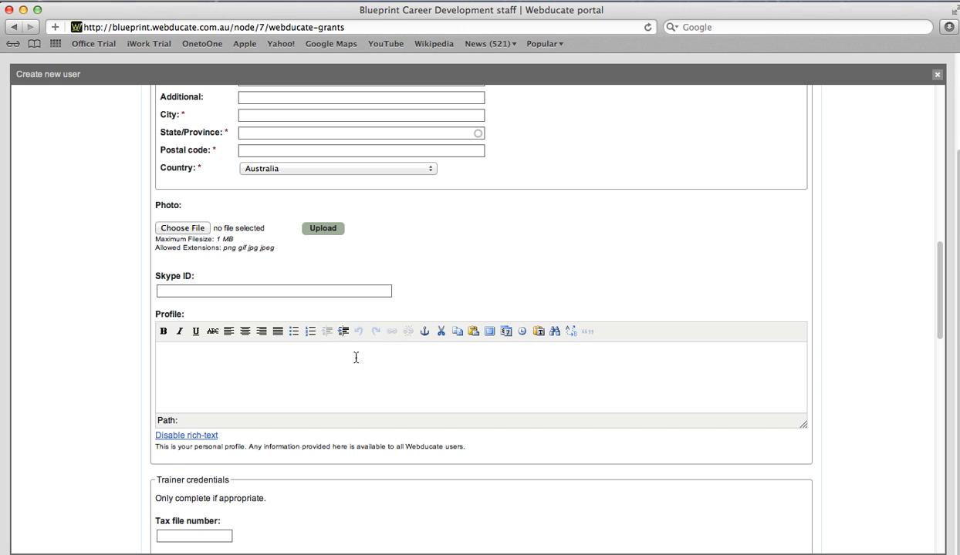
left_click(162, 349)
left_click_drag(936, 307, 932, 360)
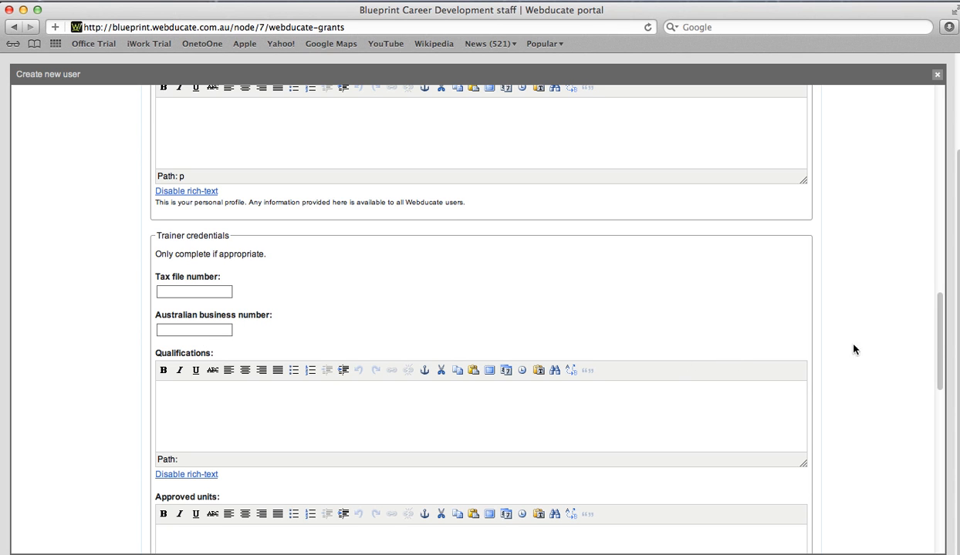
Scroll to the bottom of the Create new user form and close it unsaved.
left_click_drag(939, 331, 935, 370)
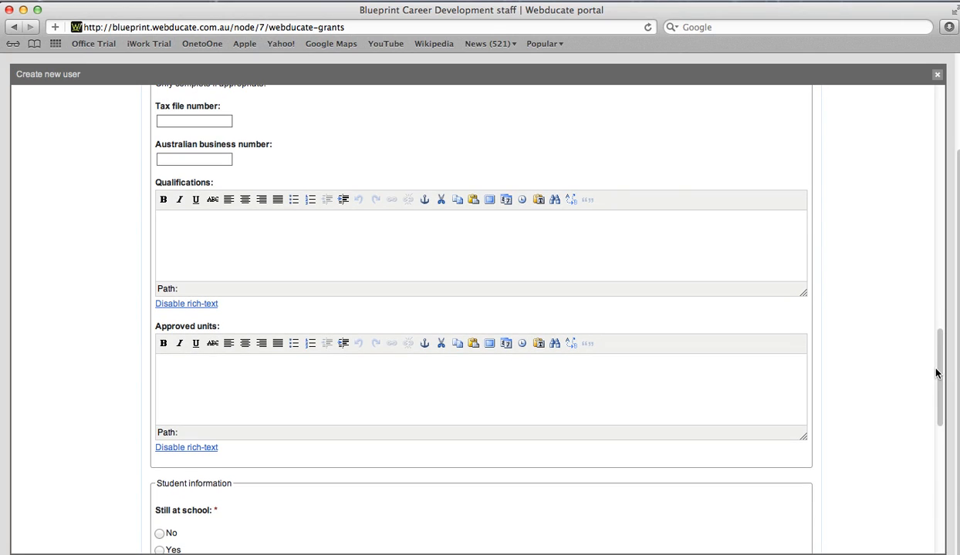
left_click(203, 369)
scroll(938, 362, "down", 3)
scroll(939, 368, "down", 5)
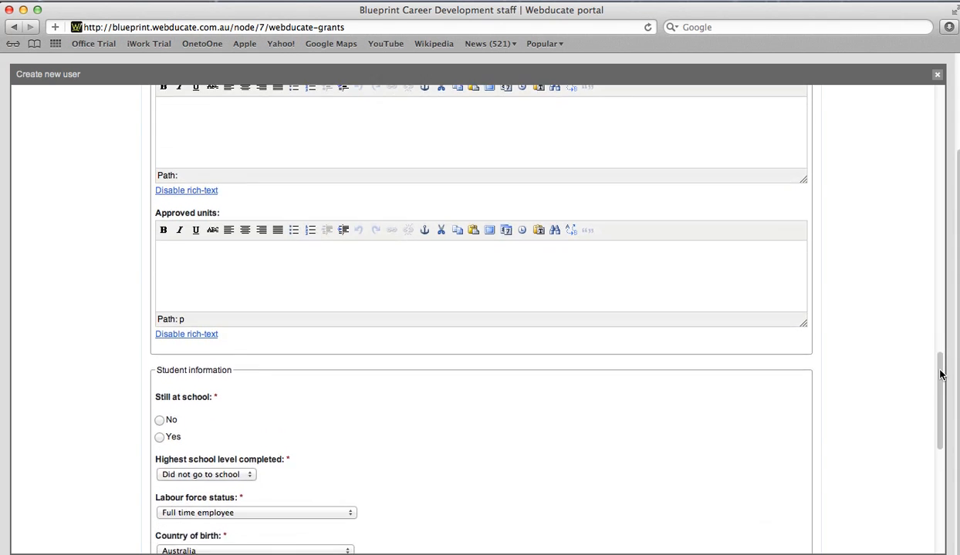
scroll(940, 393, "down", 2)
left_click_drag(939, 397, 935, 469)
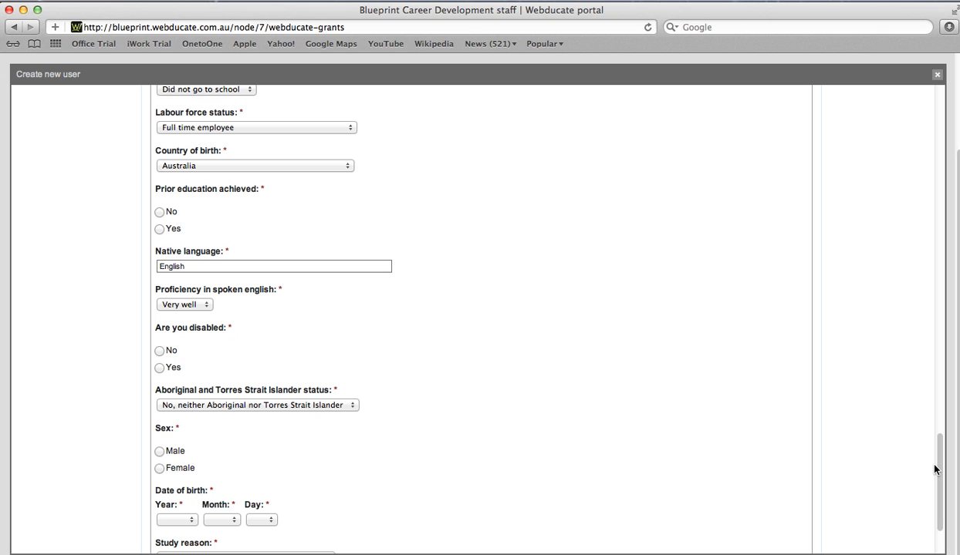
scroll(935, 469, "down", 3)
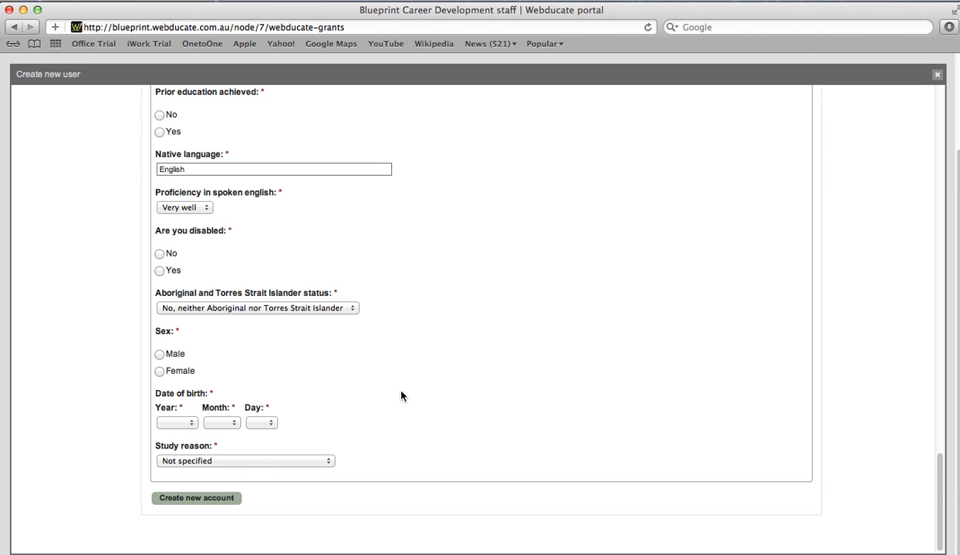
left_click(937, 75)
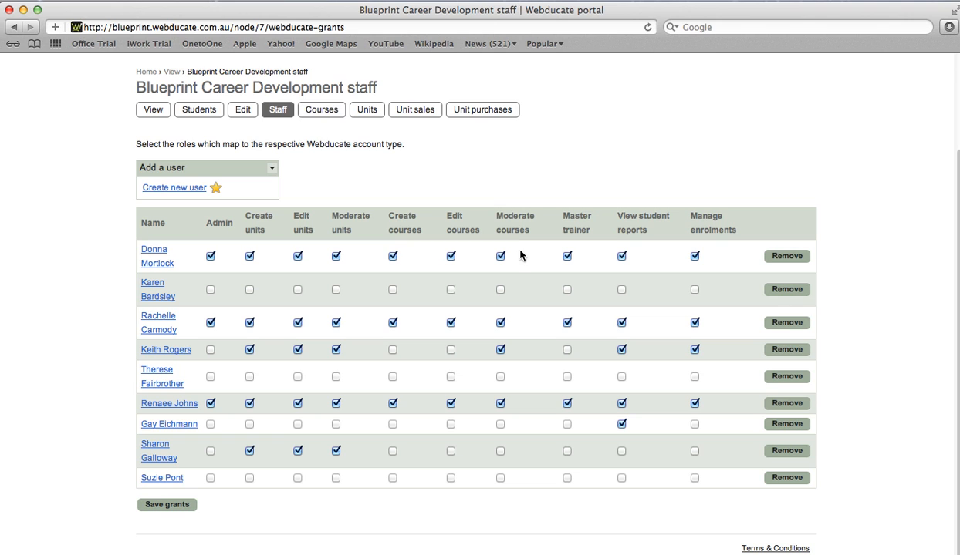
Go to Blueprint Career Development's Courses list and start a new course via Create course.
left_click(323, 112)
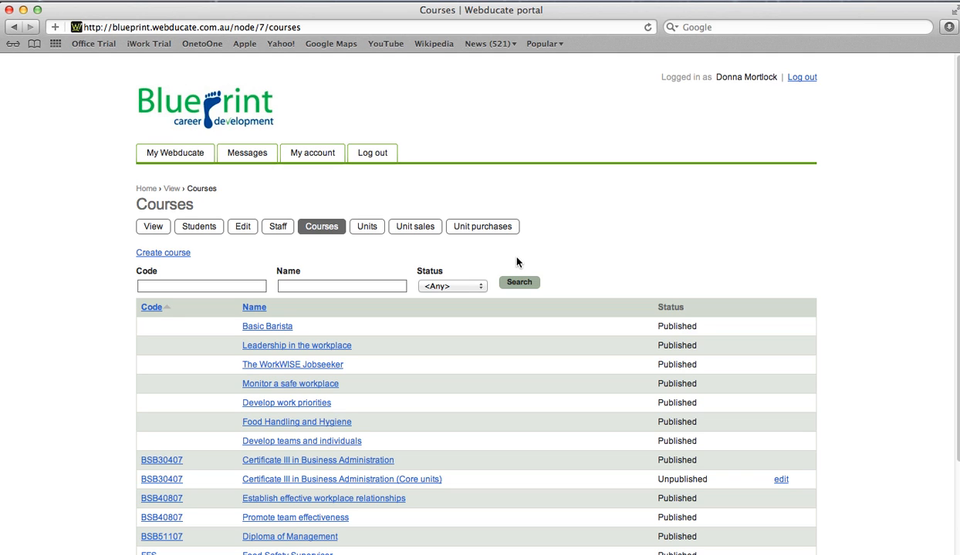
left_click(169, 255)
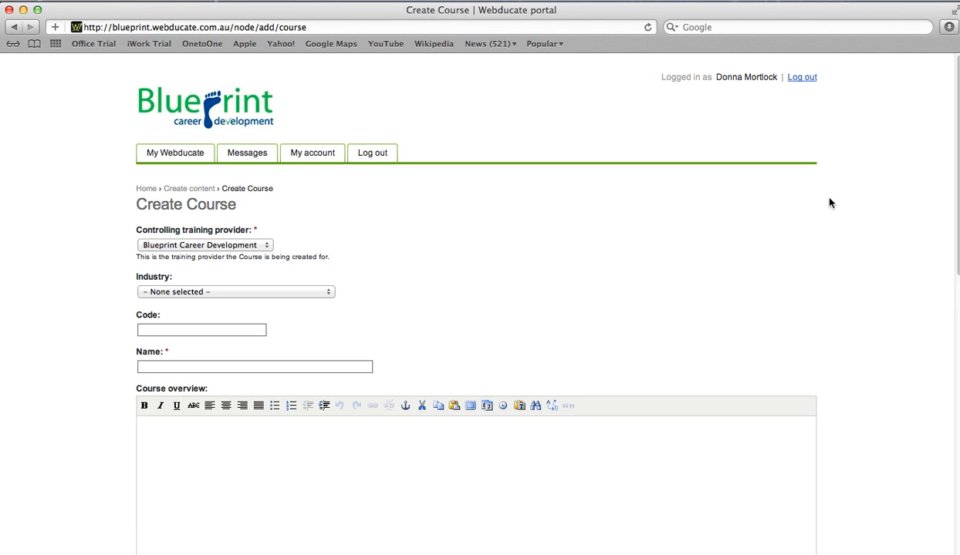
Scroll through the empty Create Course form, then go back to the Courses list.
scroll(953, 185, "down", 1)
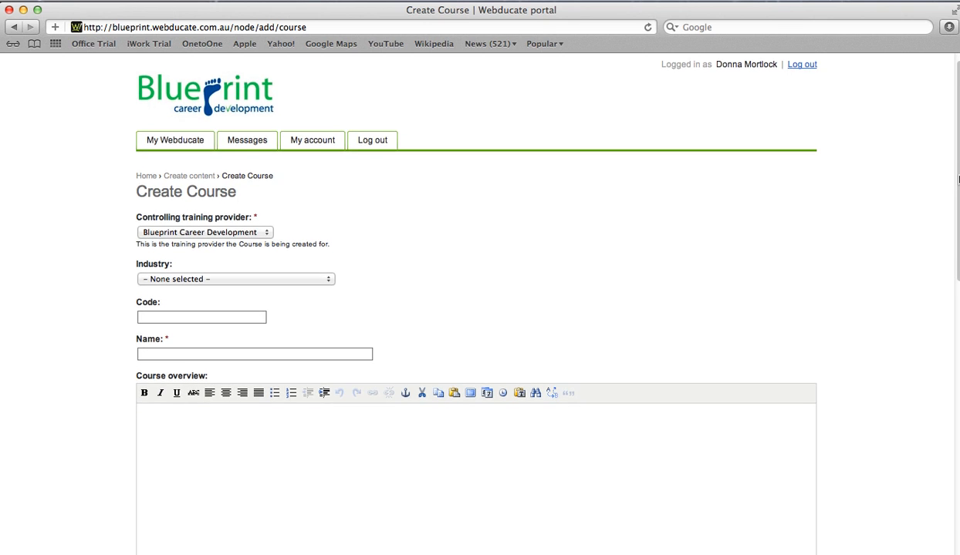
scroll(954, 189, "down", 5)
scroll(954, 196, "down", 14)
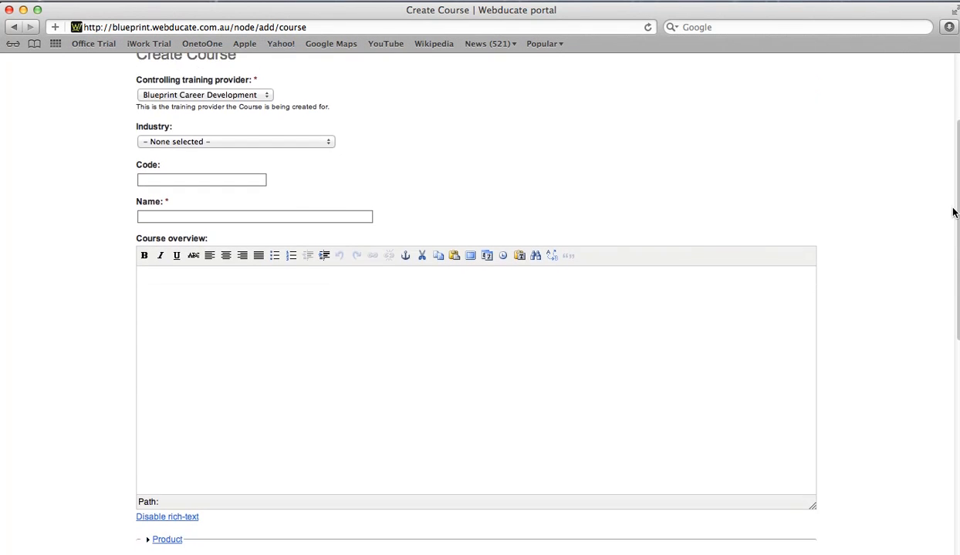
scroll(942, 278, "down", 9)
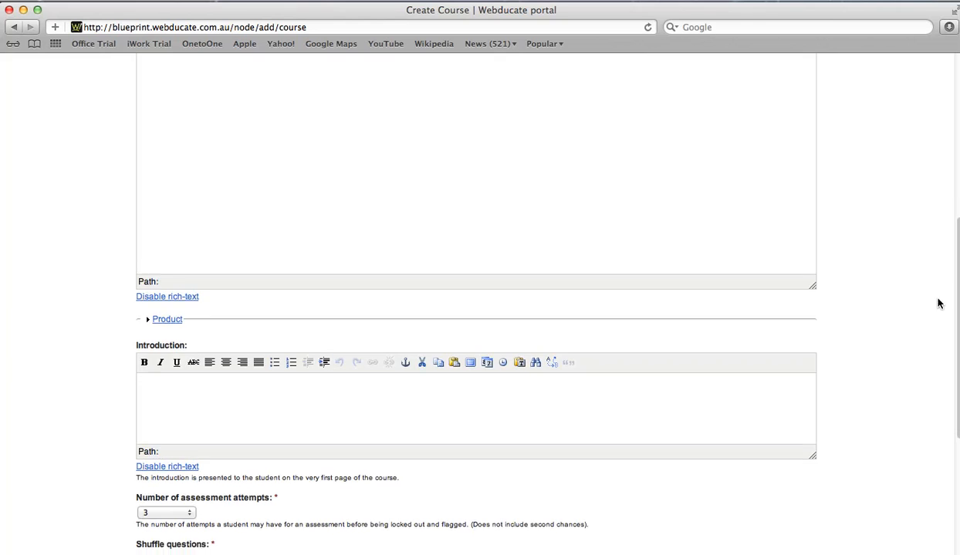
scroll(934, 359, "down", 5)
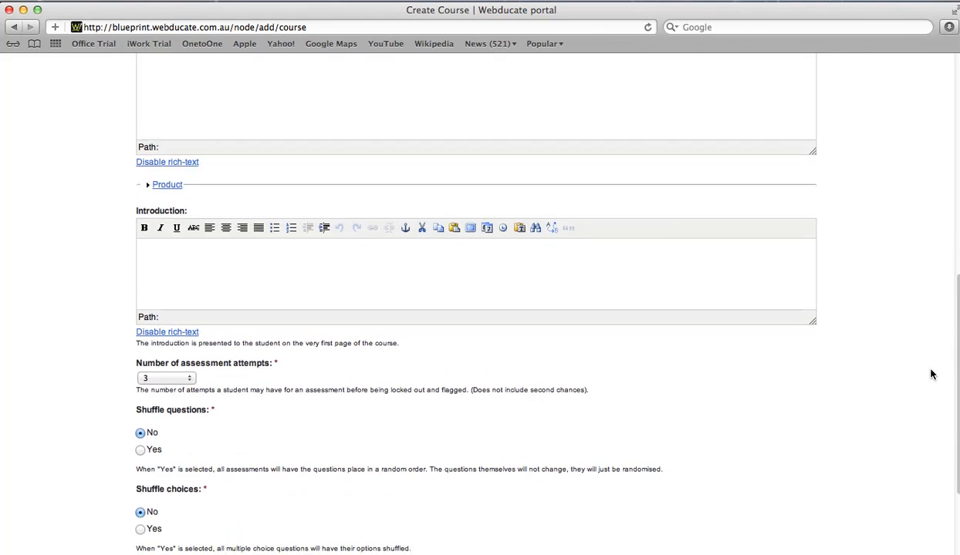
scroll(935, 429, "up", 20)
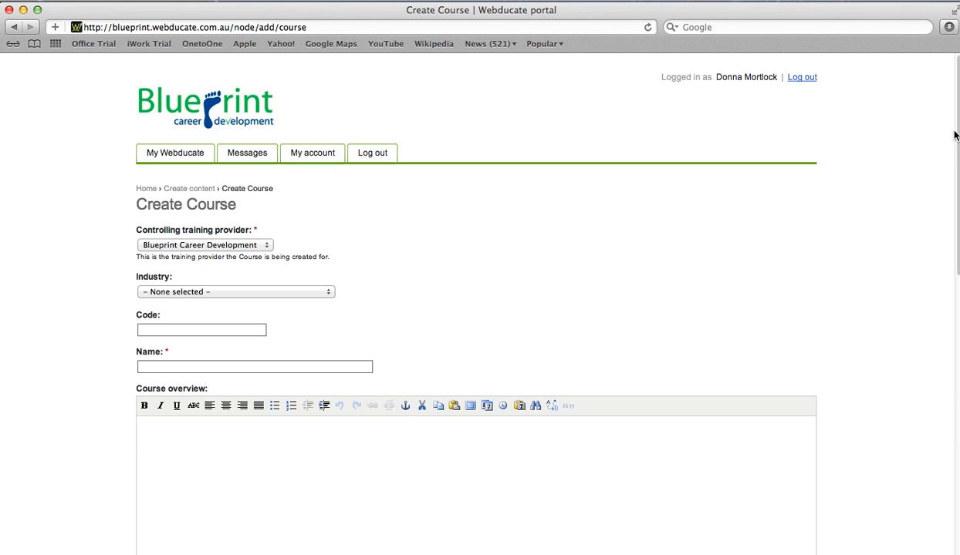
left_click(13, 27)
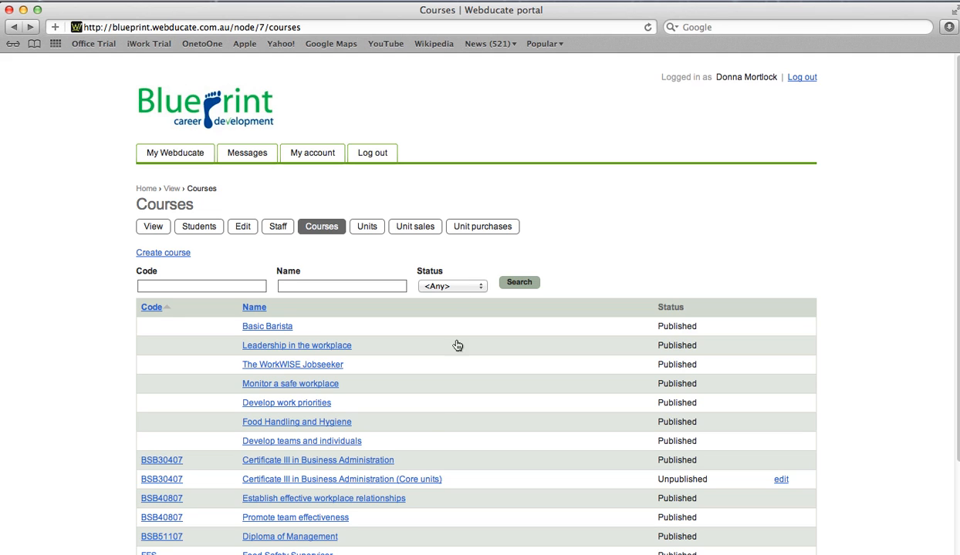
Edit the unpublished BSB30407 Core units course and expand its industry list.
left_click_drag(644, 478, 708, 480)
left_click(693, 486)
left_click(780, 479)
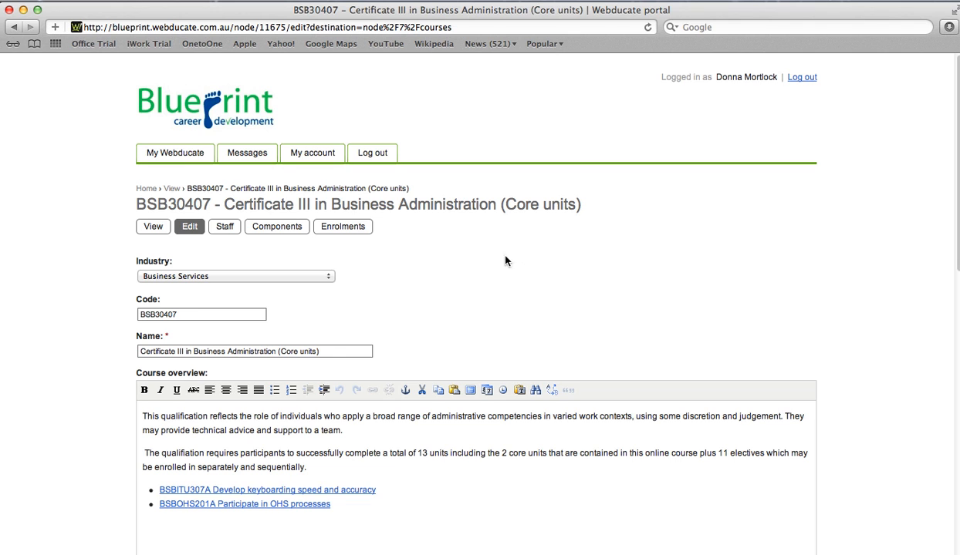
left_click(330, 277)
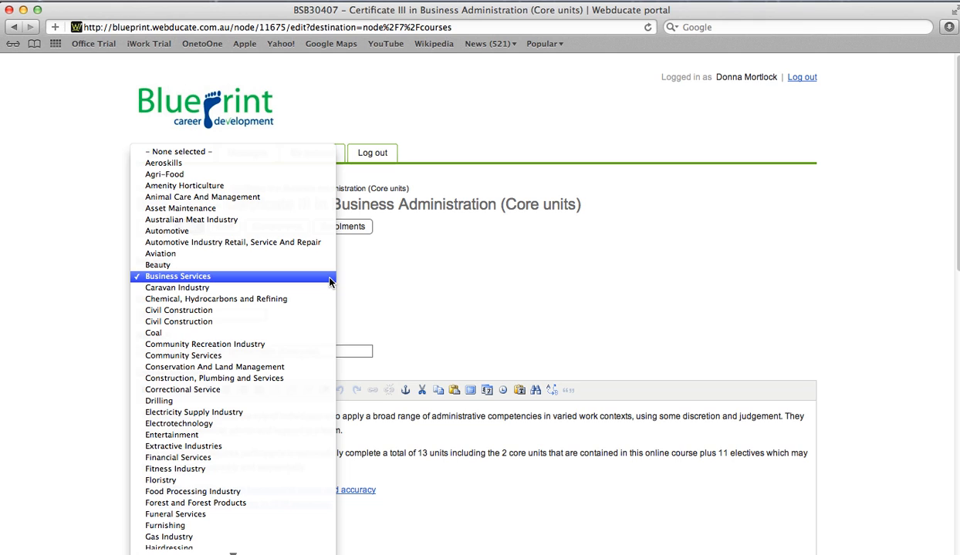
left_click(329, 280)
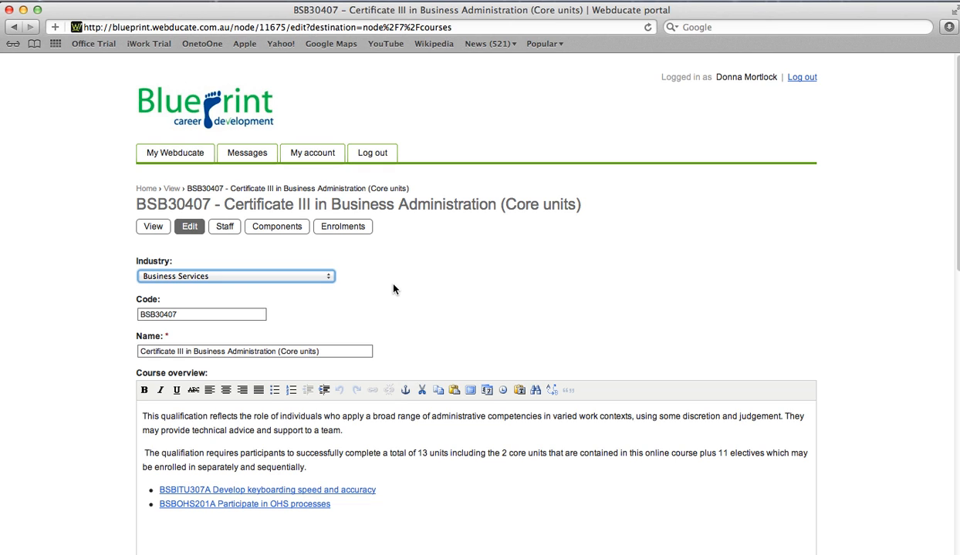
left_click(223, 316)
double_click(181, 314)
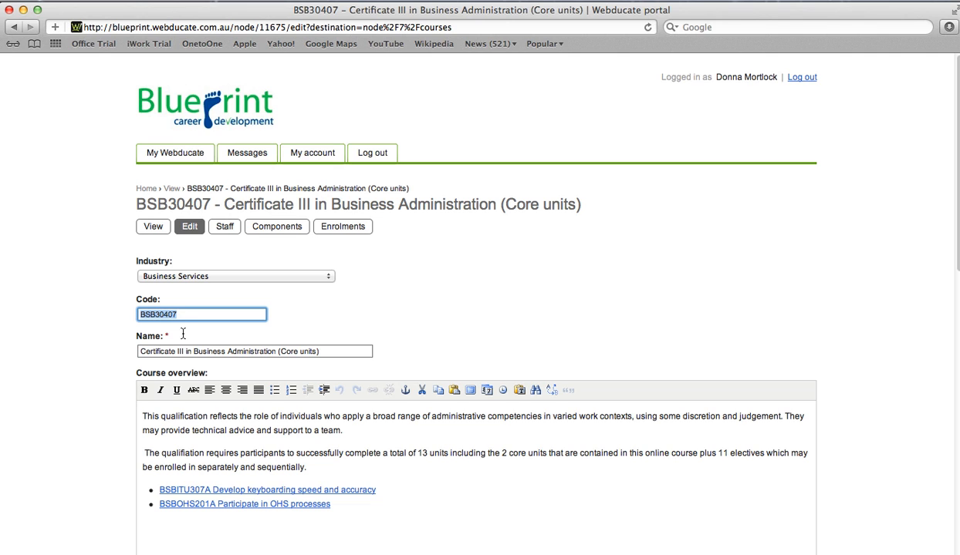
left_click(278, 351)
left_click_drag(329, 351, 143, 353)
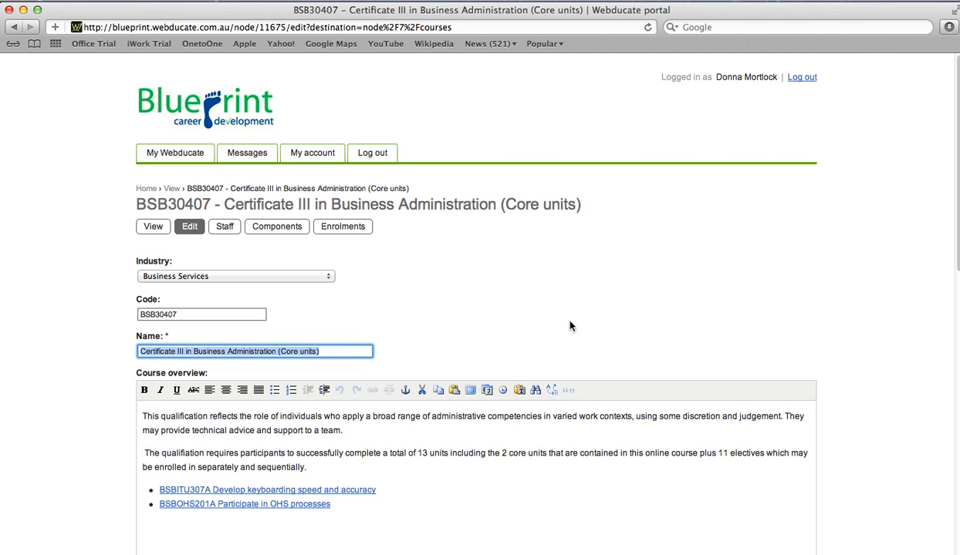
scroll(760, 289, "down", 1)
scroll(956, 233, "down", 5)
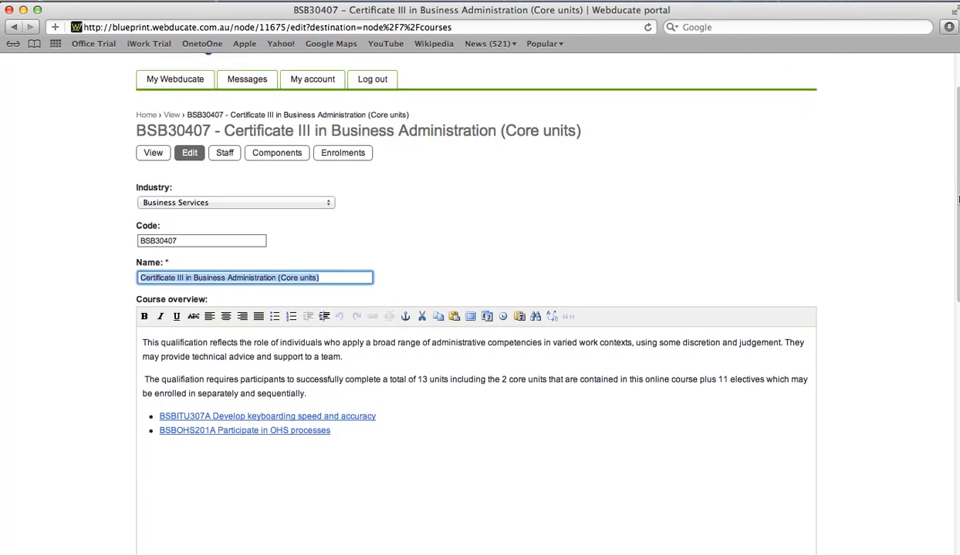
scroll(957, 233, "down", 3)
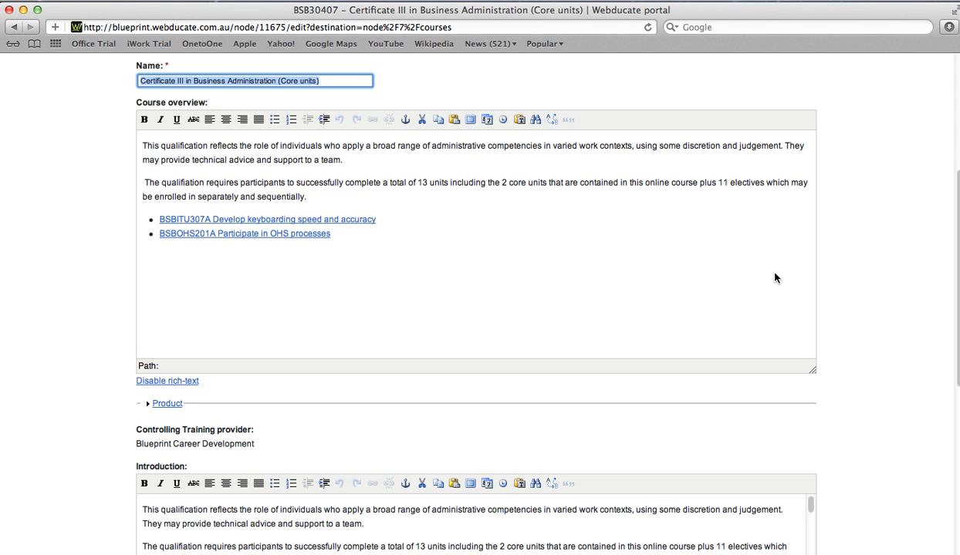
scroll(942, 259, "down", 1)
scroll(943, 259, "down", 6)
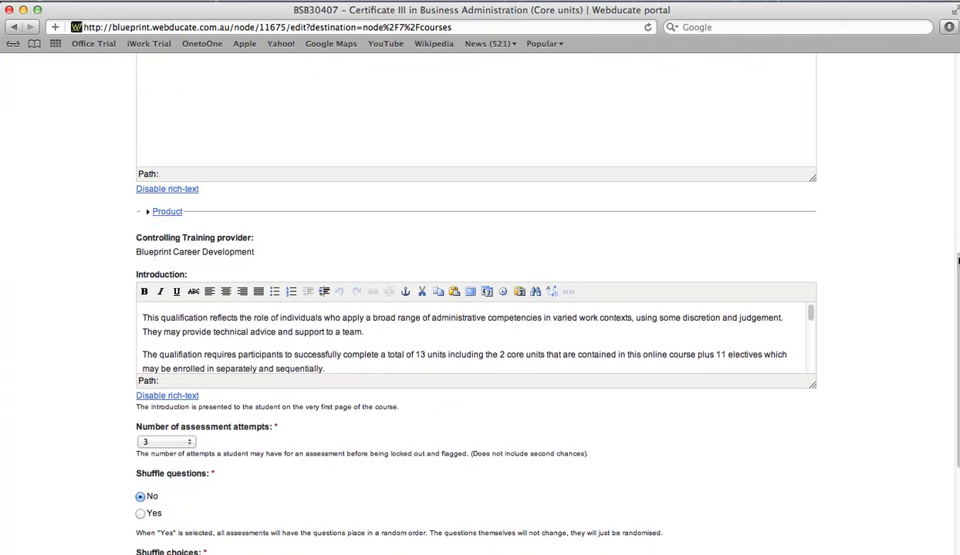
scroll(956, 300, "down", 3)
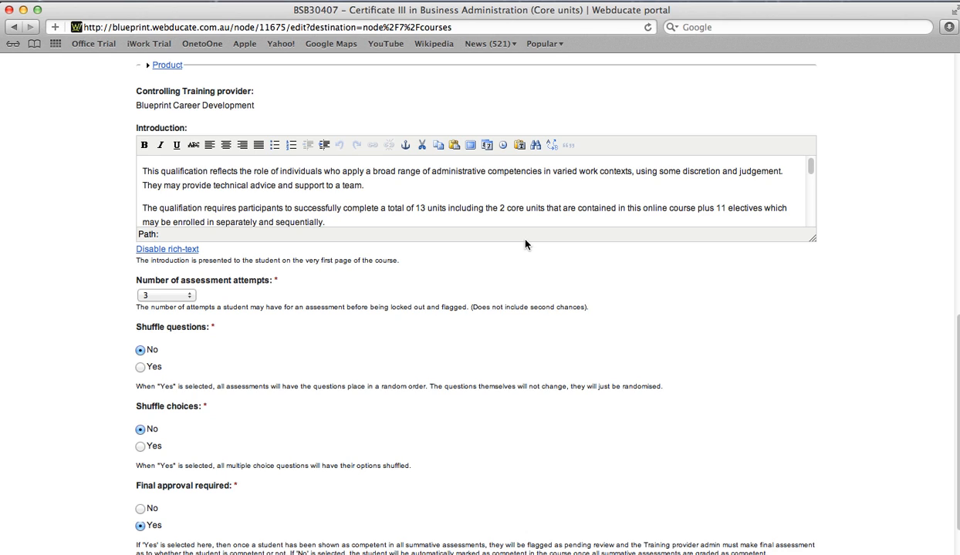
scroll(805, 175, "down", 3)
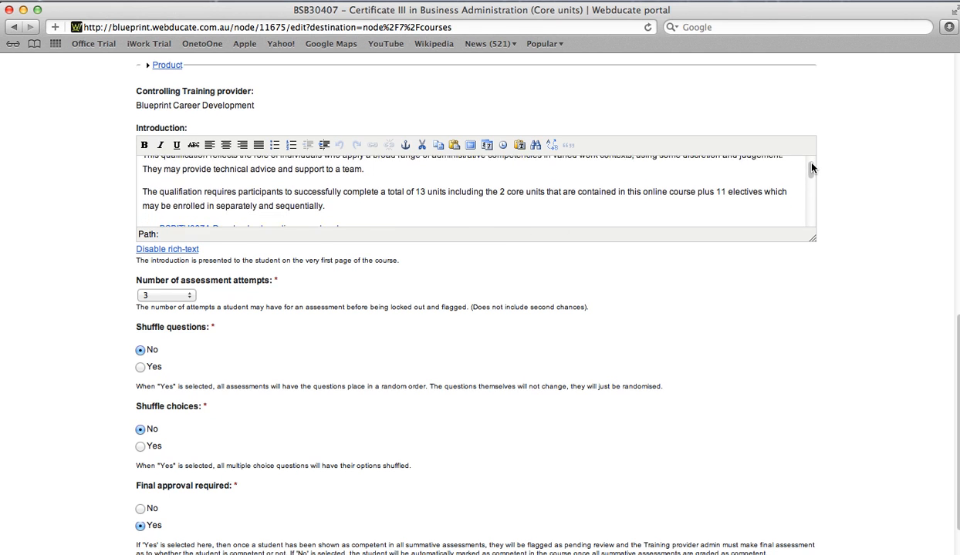
Set Shuffle questions to Yes so assessment questions appear in random order.
left_click_drag(810, 178, 809, 218)
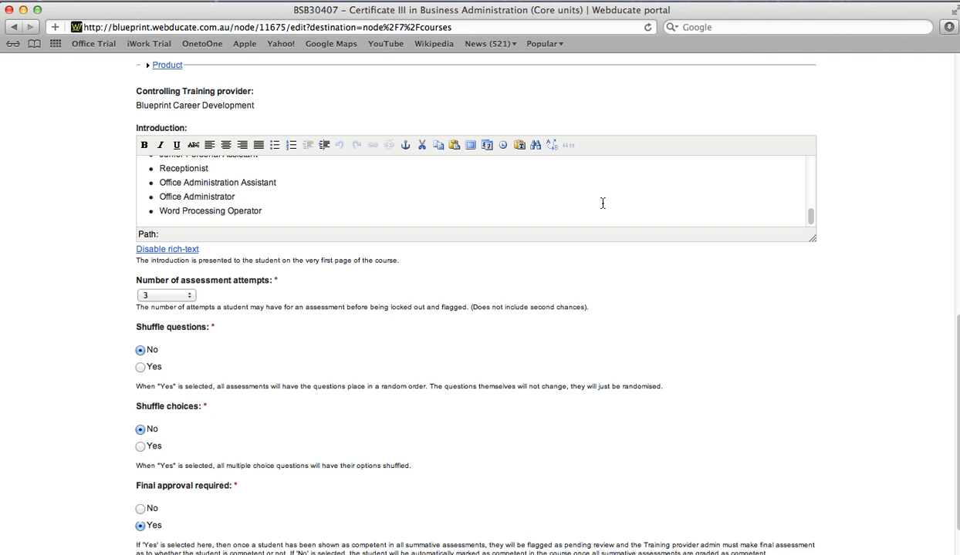
scroll(603, 203, "down", 2)
left_click(223, 228)
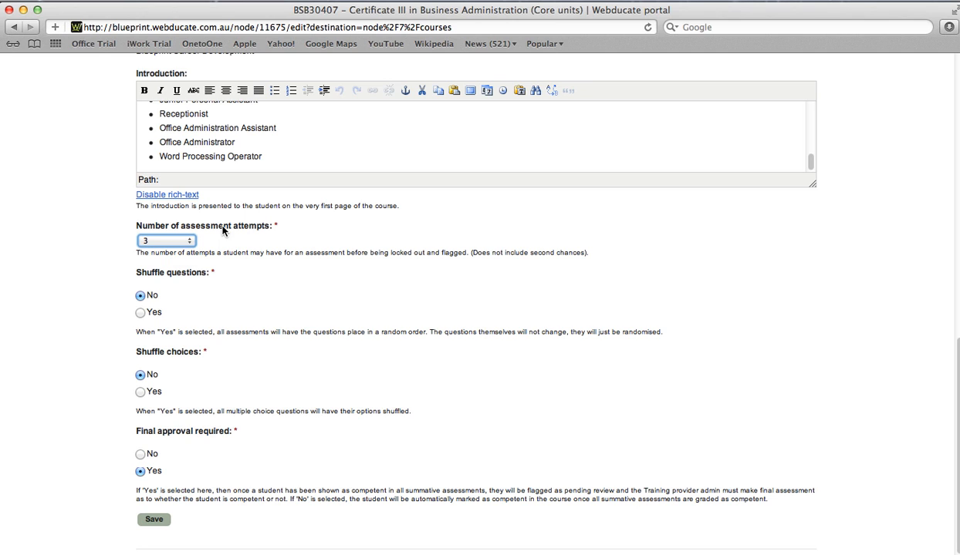
left_click_drag(137, 226, 270, 228)
triple_click(135, 249)
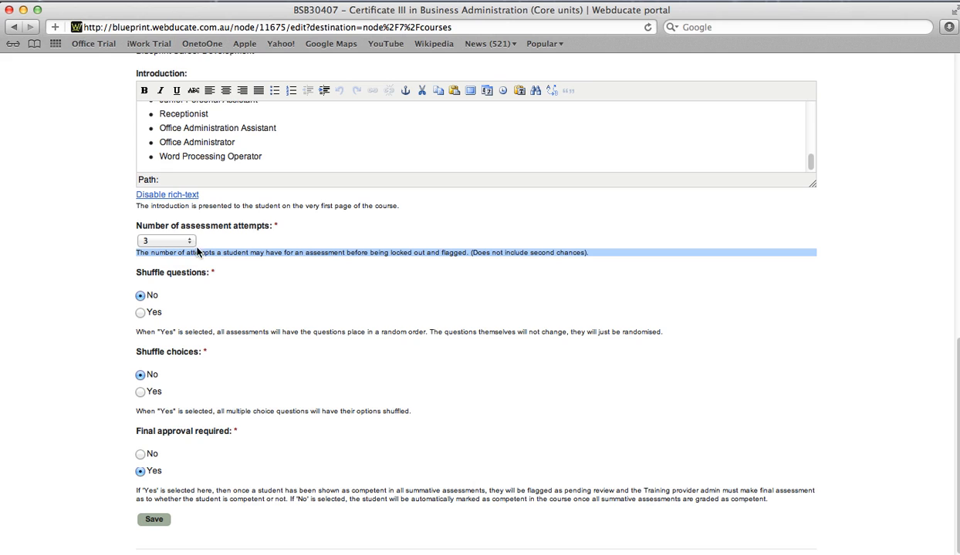
left_click_drag(136, 271, 206, 271)
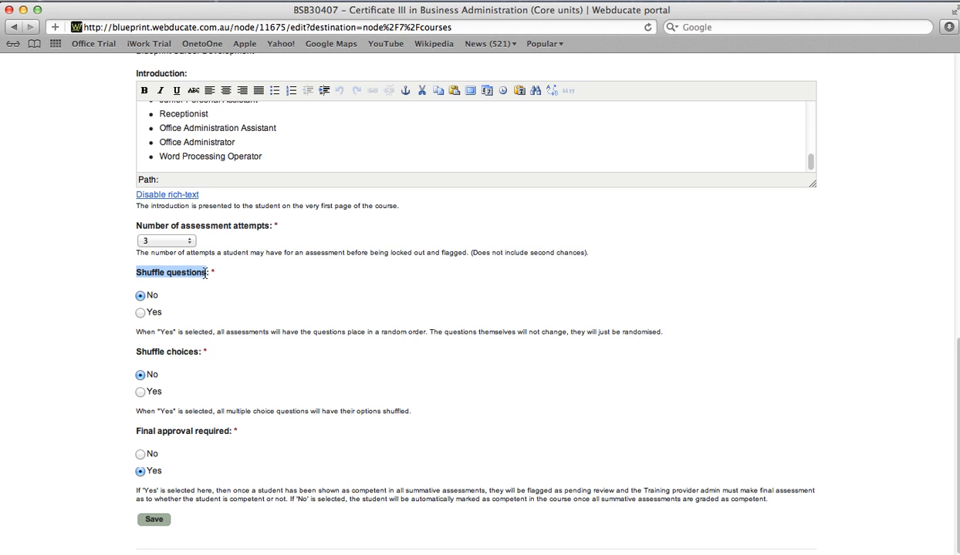
triple_click(134, 350)
left_click(135, 349)
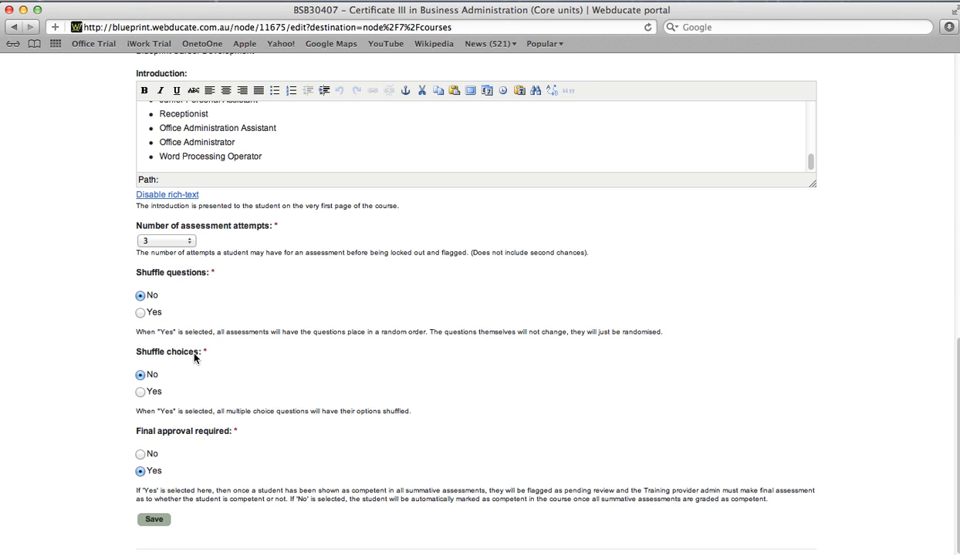
left_click(139, 313)
Set Shuffle choices to Yes so multiple-choice options are randomised.
left_click(141, 391)
left_click_drag(137, 412, 392, 411)
left_click_drag(249, 413, 413, 413)
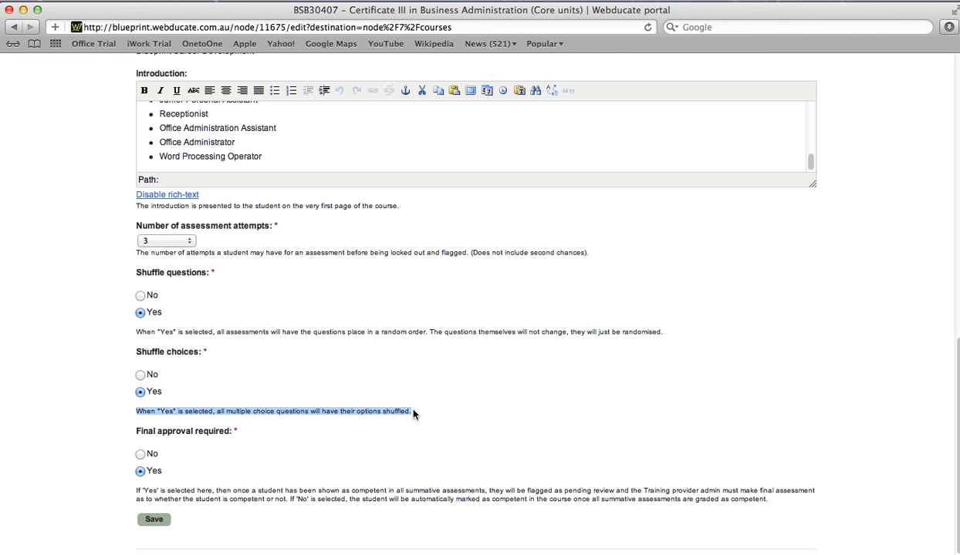
left_click(415, 414)
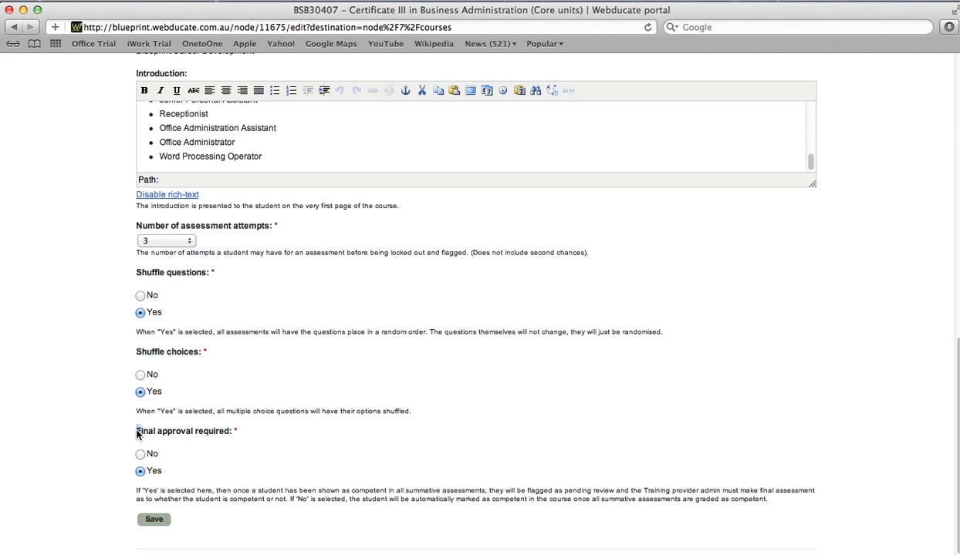
Leave Final approval required at Yes and save the course settings.
left_click_drag(192, 431, 230, 436)
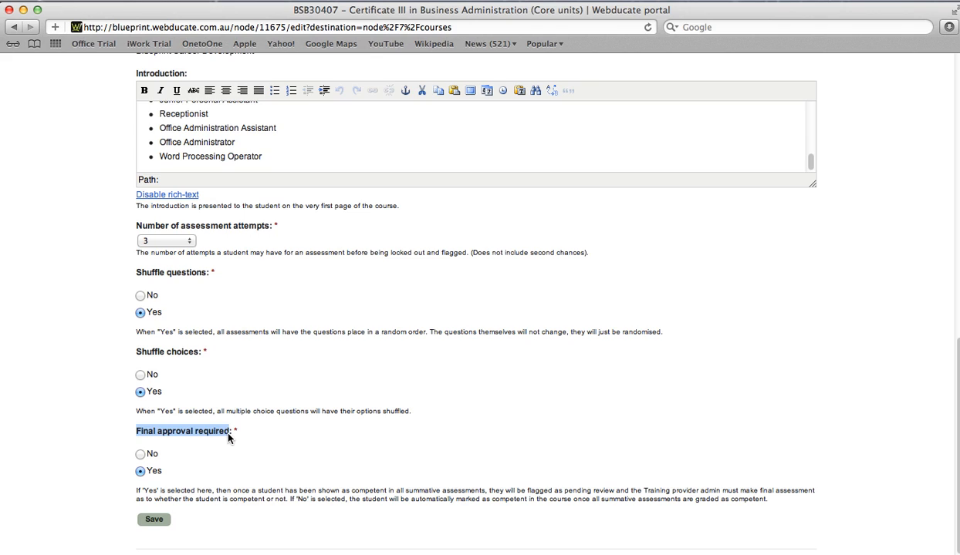
left_click(230, 437)
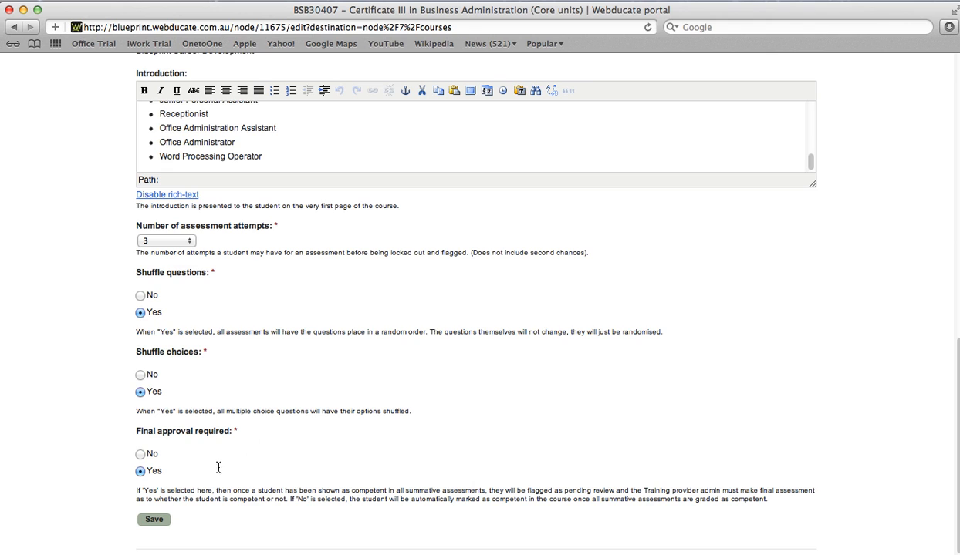
left_click_drag(137, 490, 438, 503)
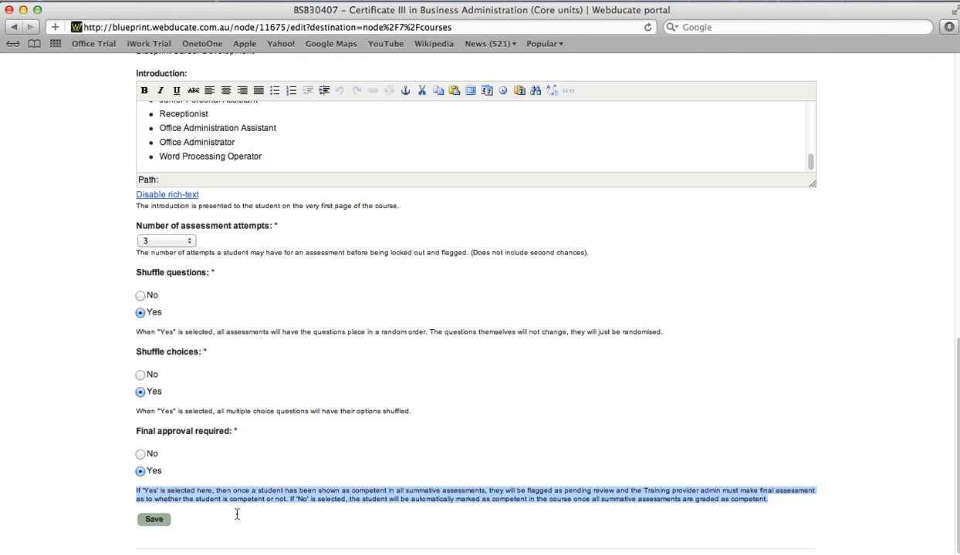
left_click(154, 521)
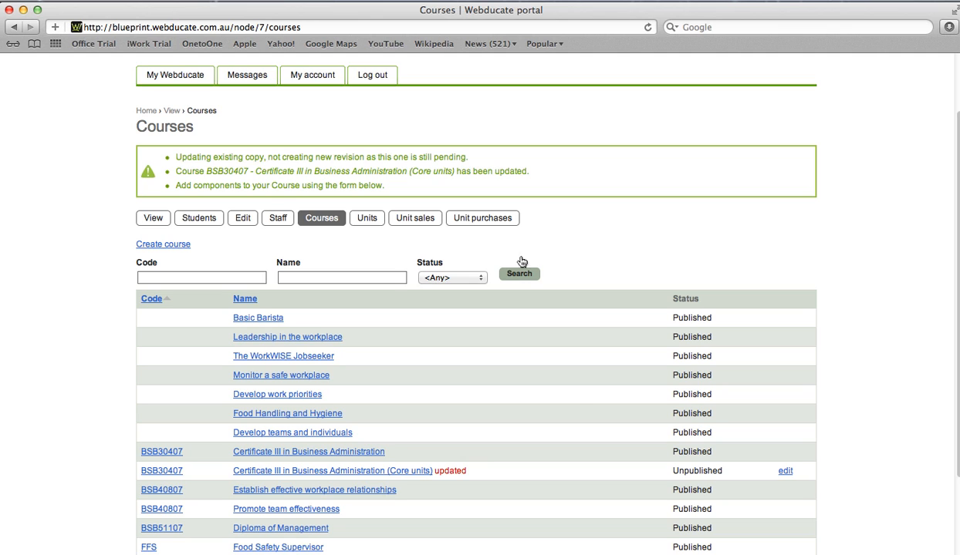
Open the unpublished Certificate III in Business Administration (Core units) course from the Courses list.
left_click_drag(673, 473, 724, 473)
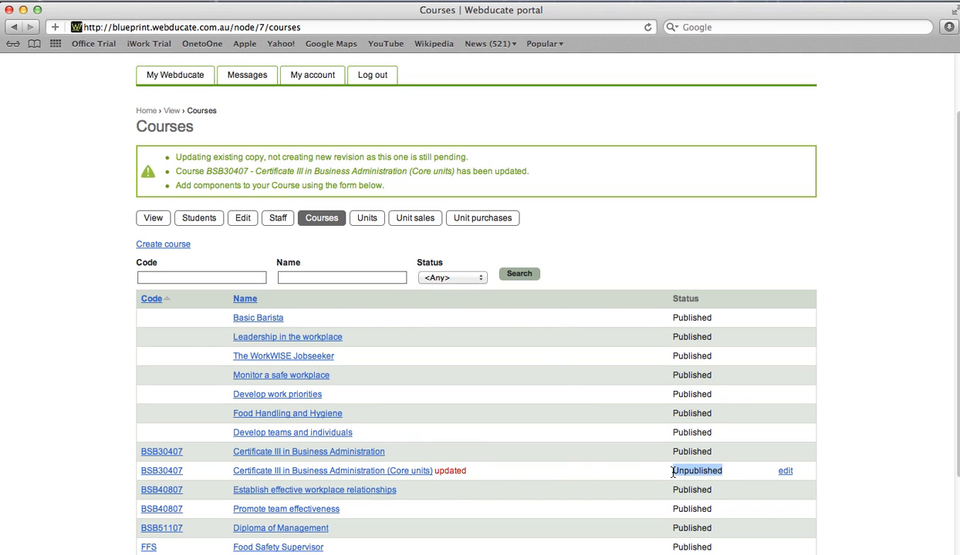
left_click(426, 472)
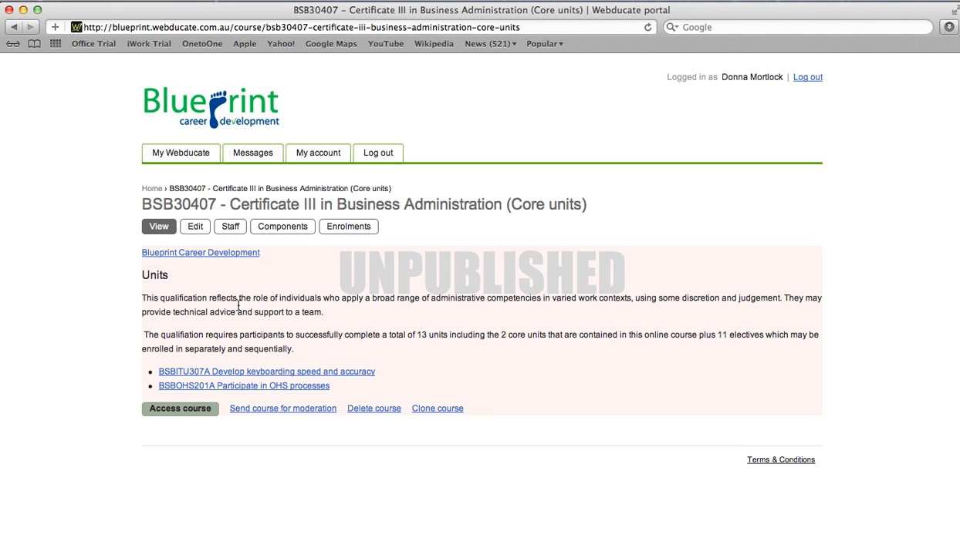
left_click_drag(142, 297, 344, 380)
left_click(347, 374)
Go to the course's Components and open the Unit search via Add new unit.
left_click(280, 226)
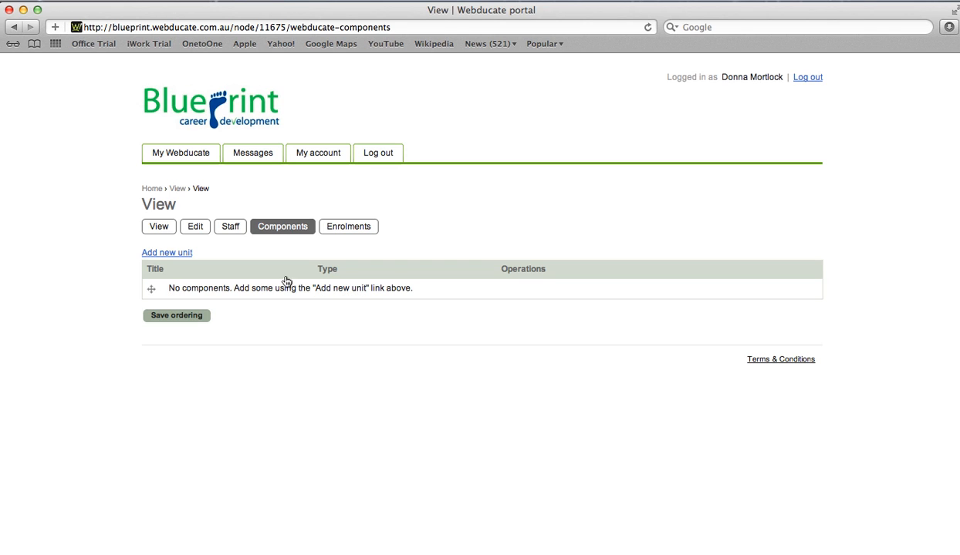
left_click(173, 255)
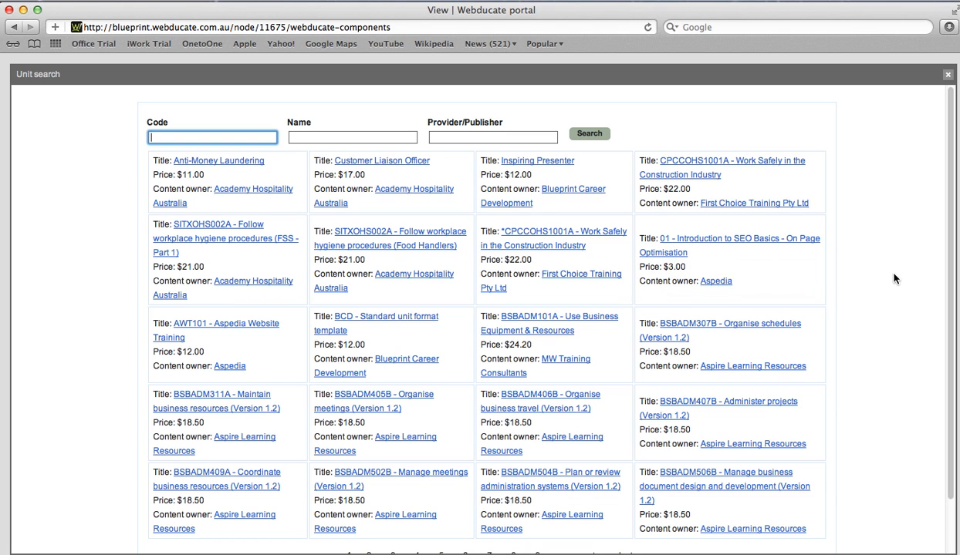
Search units by code BSBITU307A, returning the $18.50 keyboarding speed and accuracy unit.
scroll(952, 286, "down", 3)
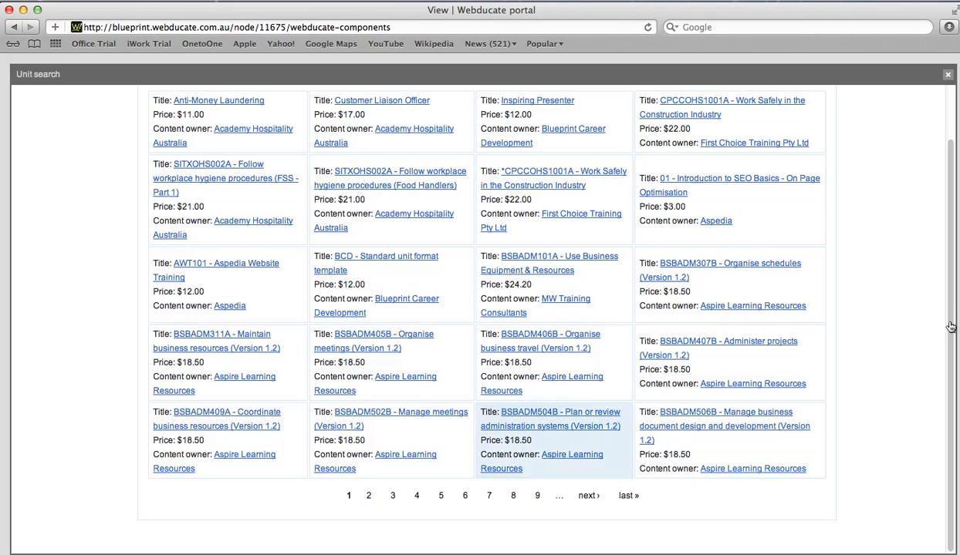
left_click(463, 498)
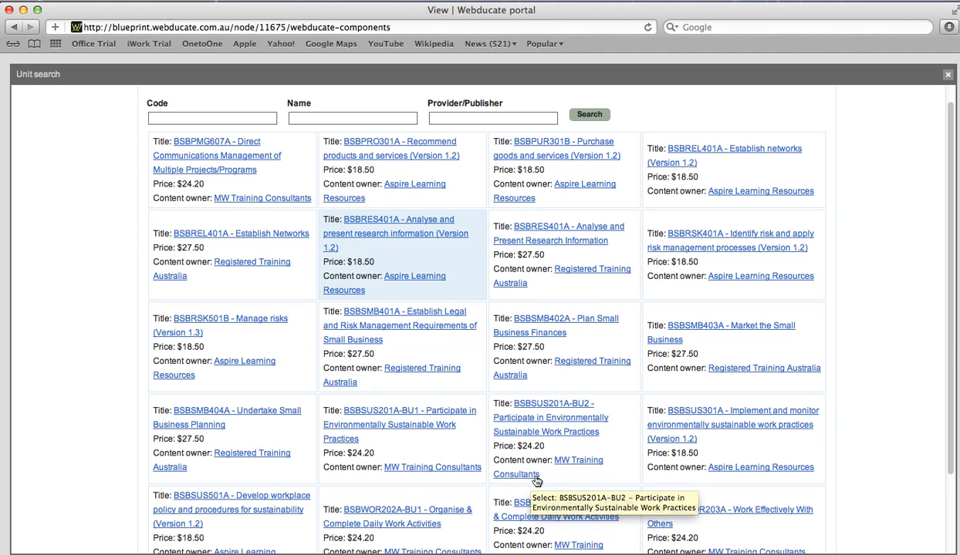
left_click(183, 118)
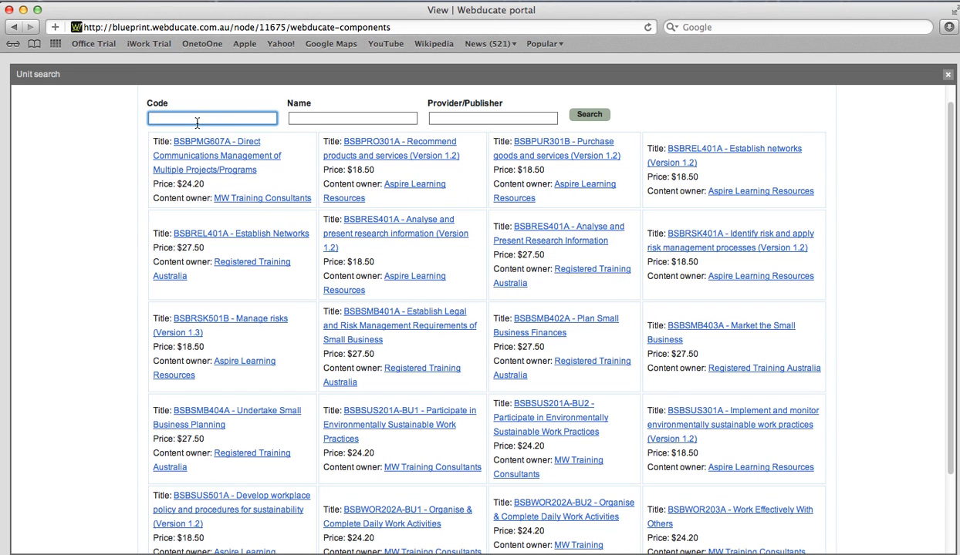
type("BSBITU307A")
left_click(584, 116)
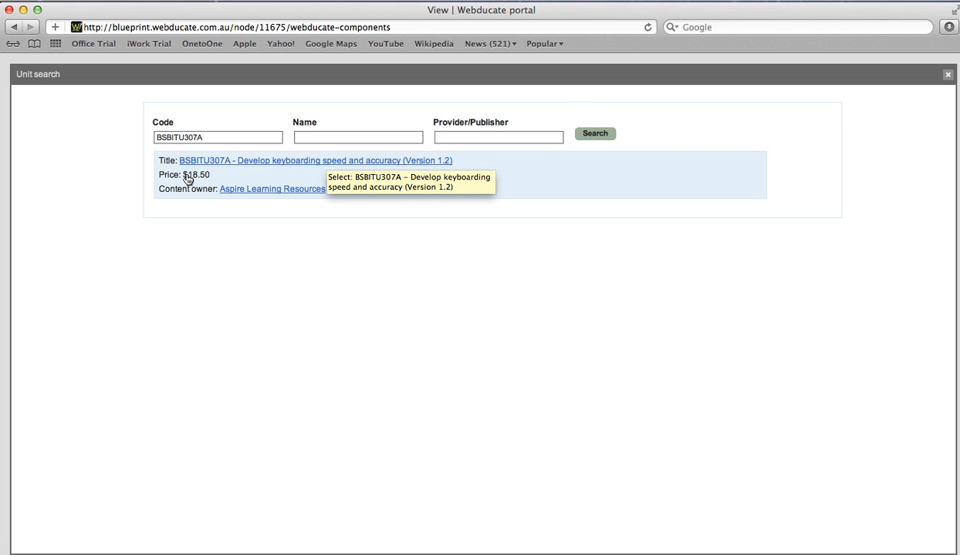
Open the BSBITU307A Develop keyboarding speed and accuracy (Version 1.2) unit page.
left_click(255, 161)
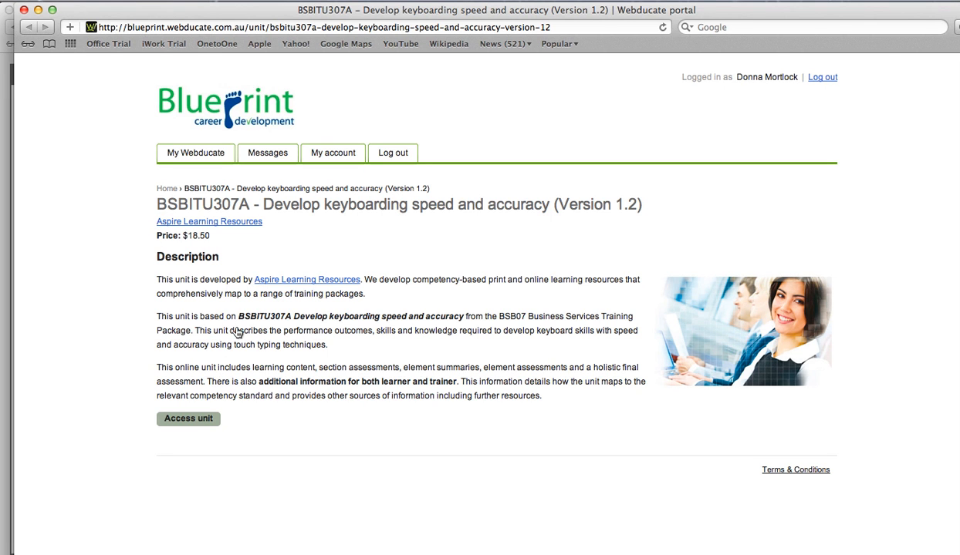
Launch the unit's learning content and open Element 1, Section 1.1: Understanding ergonomics.
left_click(187, 424)
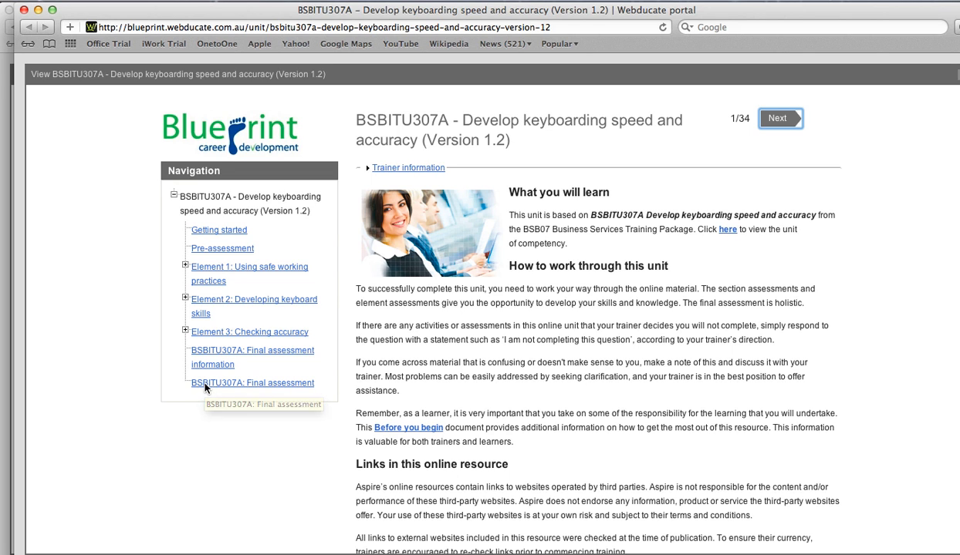
left_click(368, 170)
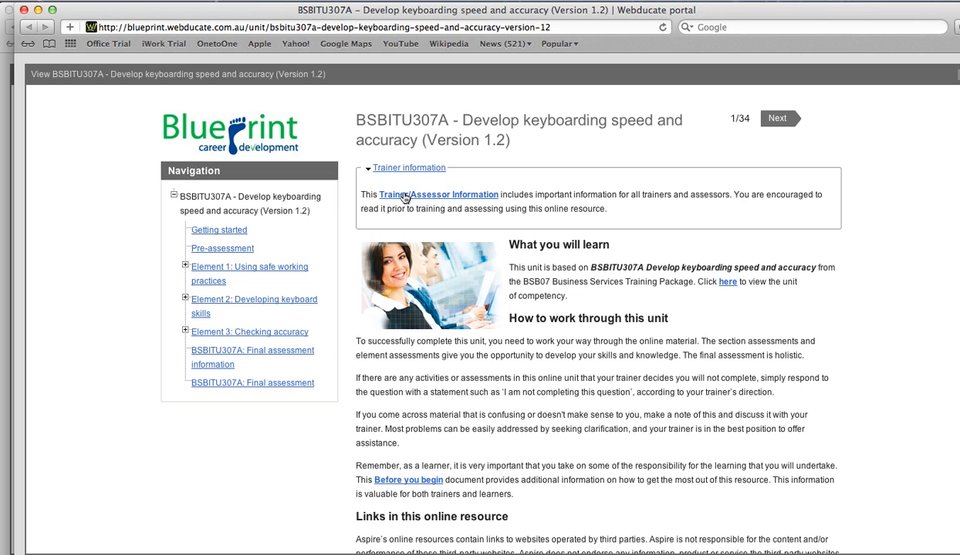
left_click(775, 120)
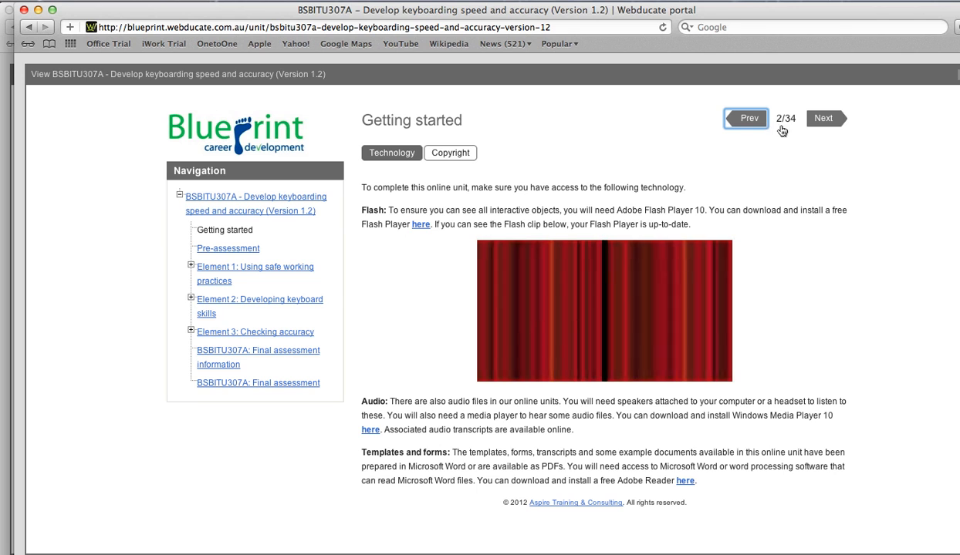
left_click(231, 268)
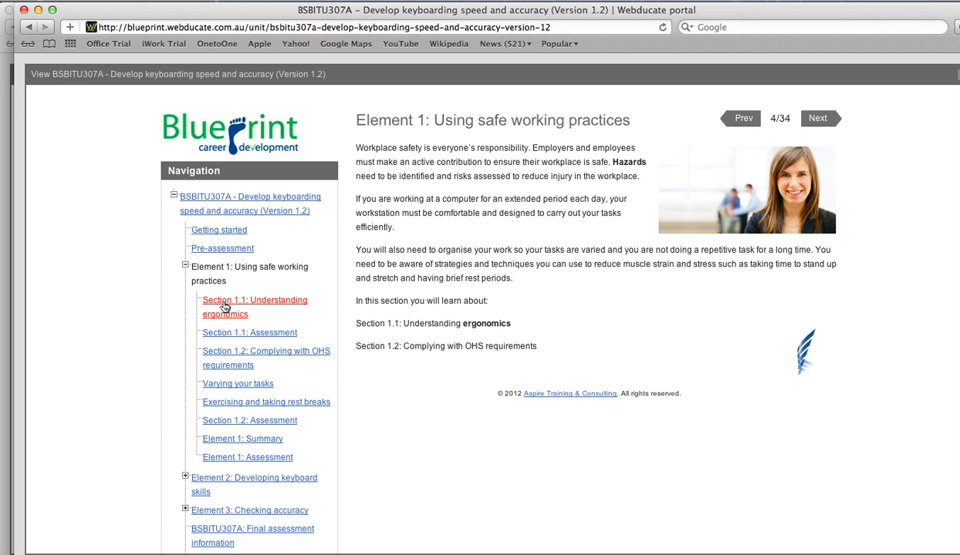
left_click(222, 305)
Browse workstation setup, maximum reach sector and Varying your tasks pages, then return to Unit search.
left_click(550, 153)
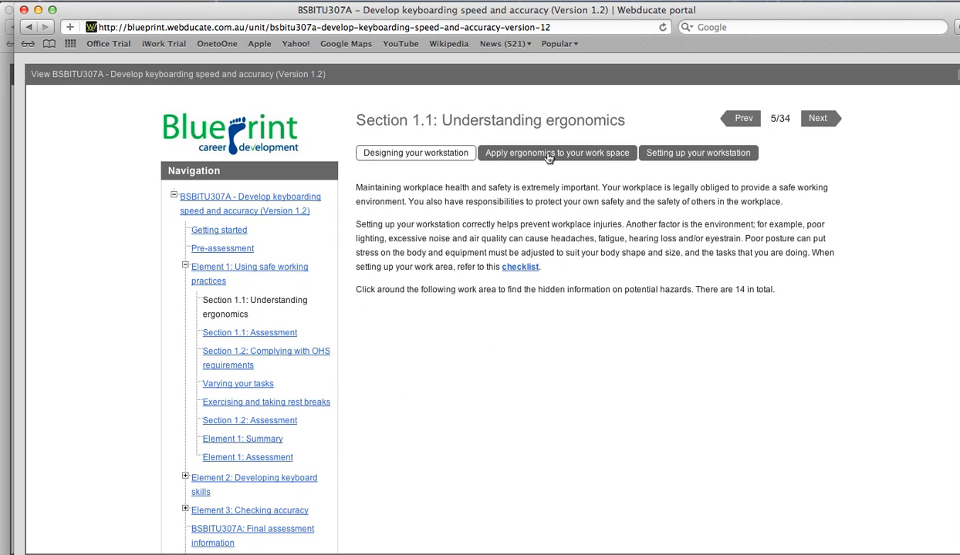
left_click(661, 154)
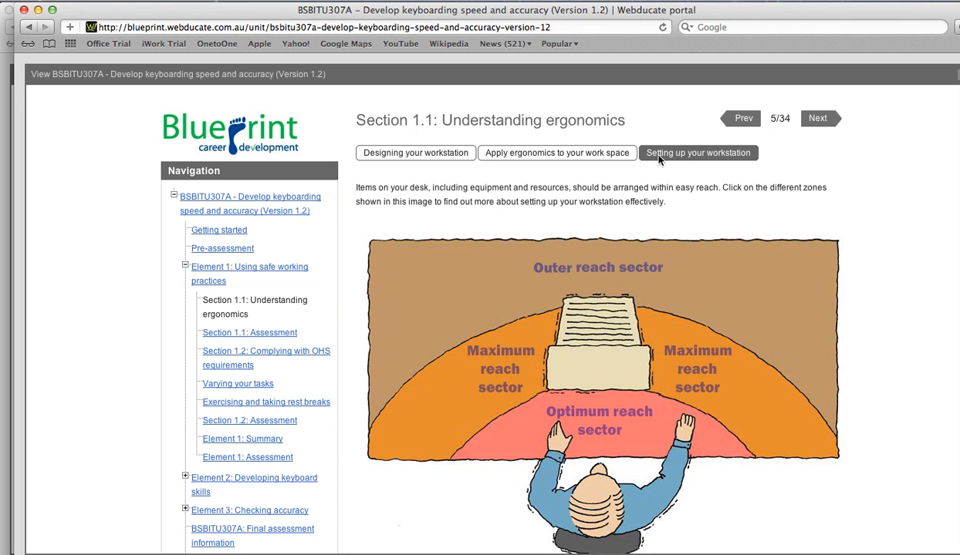
left_click(448, 404)
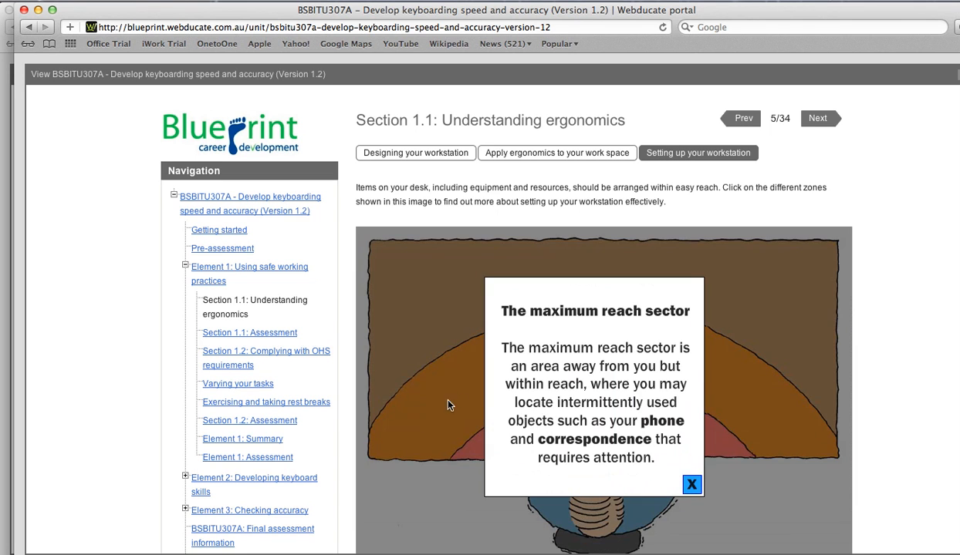
left_click(237, 384)
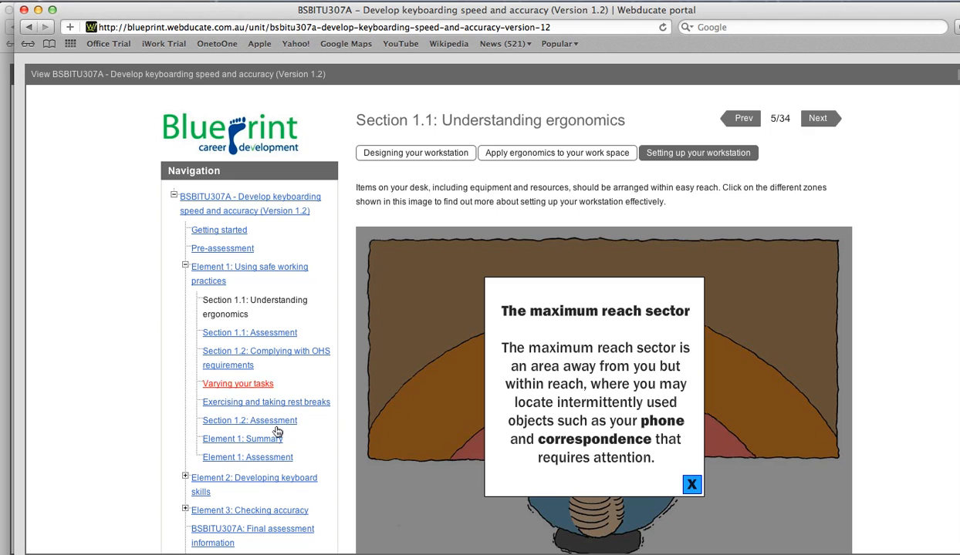
left_click(232, 385)
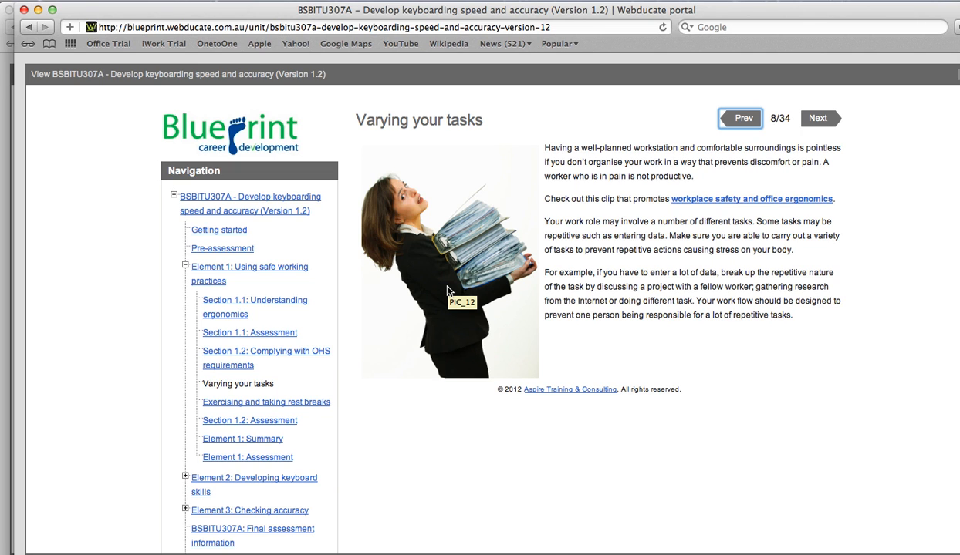
left_click(816, 122)
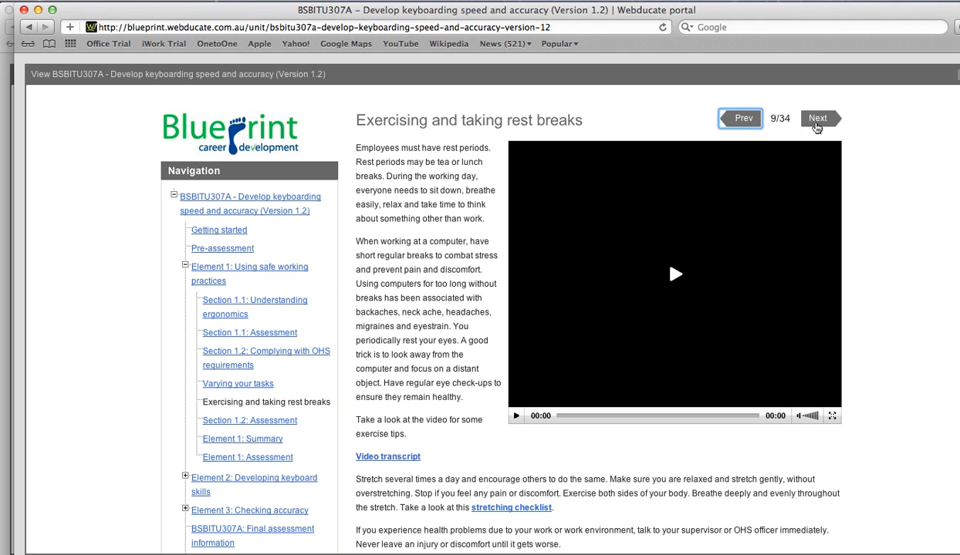
left_click(958, 75)
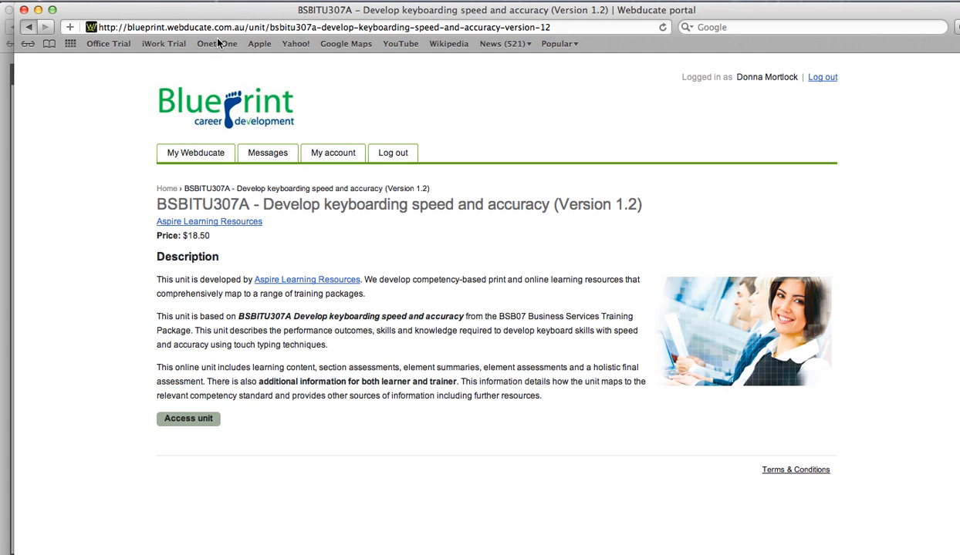
left_click(29, 29)
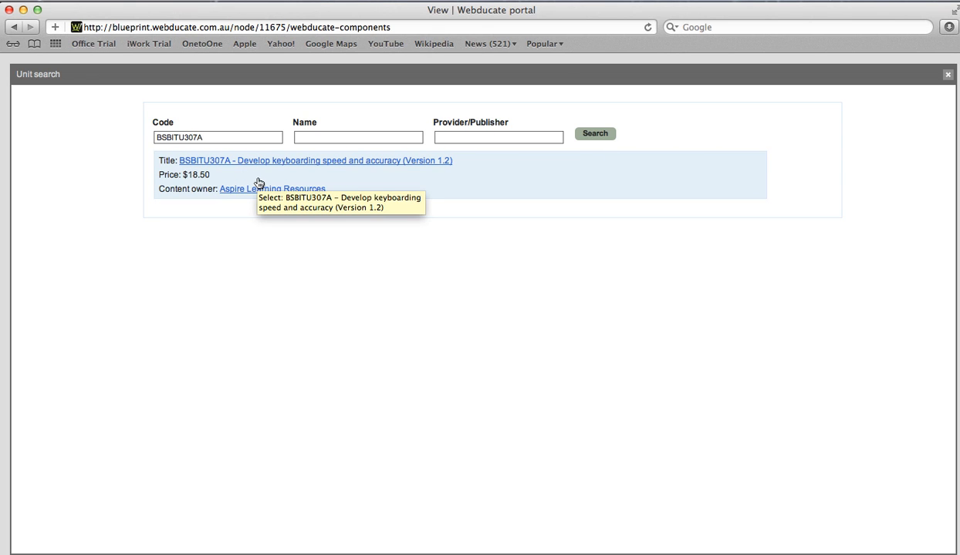
Add BSBITU307A to the course with its title unchanged and view the Components list.
left_click(405, 182)
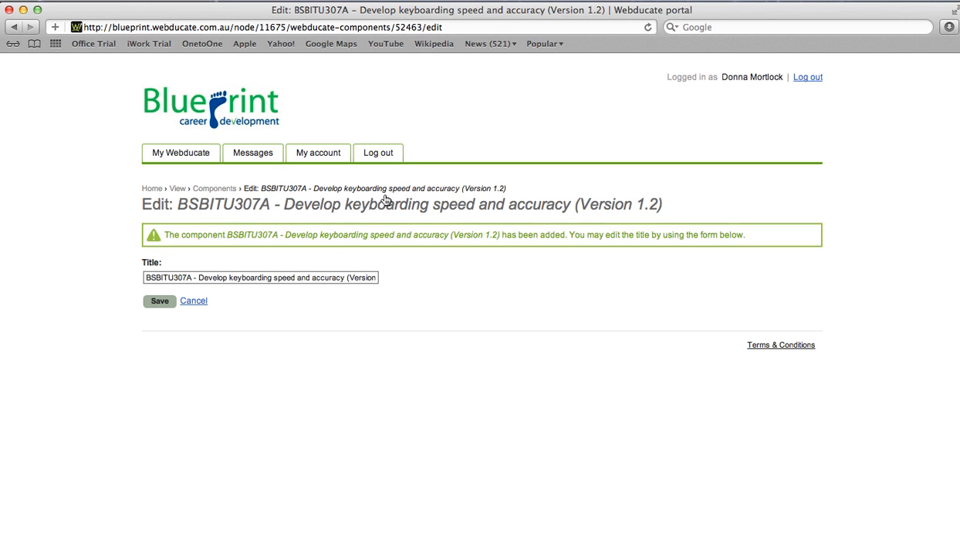
left_click(158, 302)
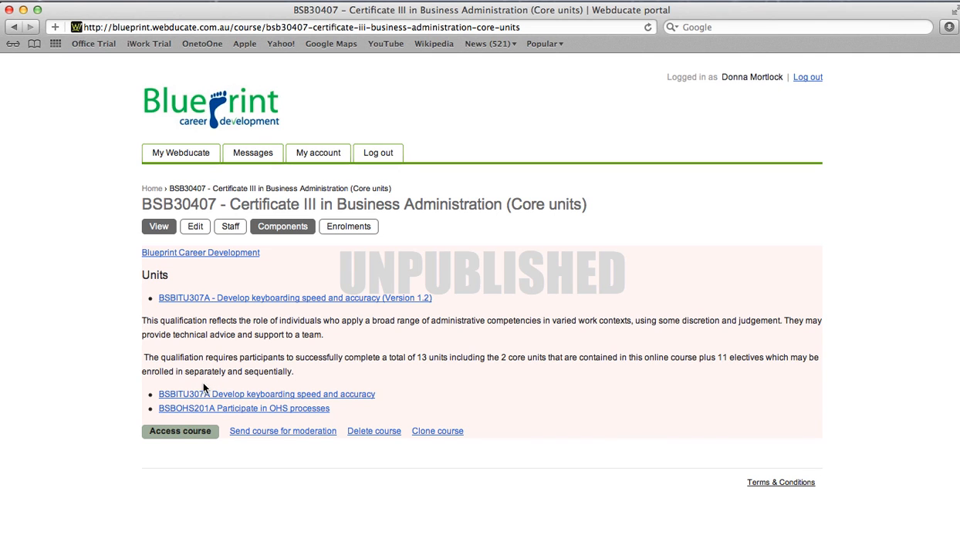
left_click(276, 231)
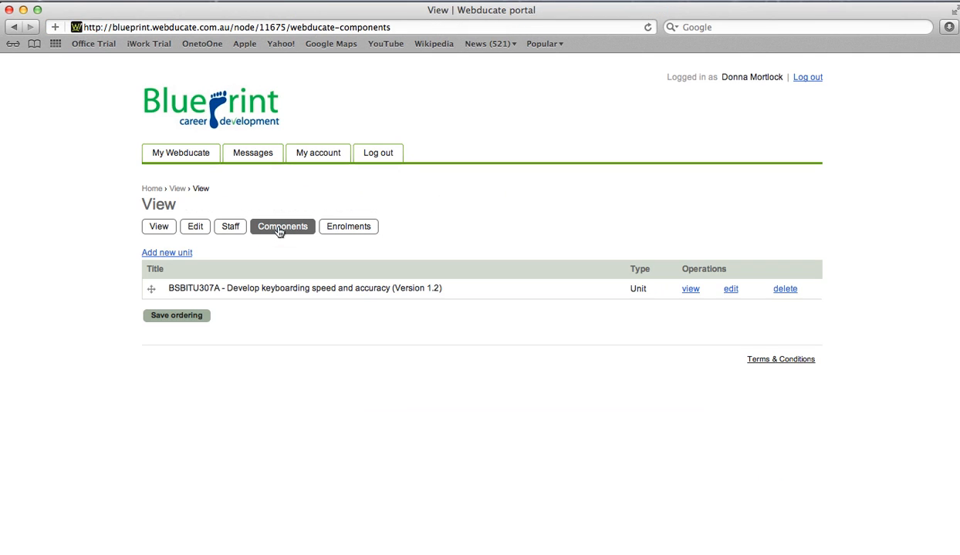
Search code bsbohs201a and add BSBOHS201A Participate in OHS processes as a component.
left_click(230, 227)
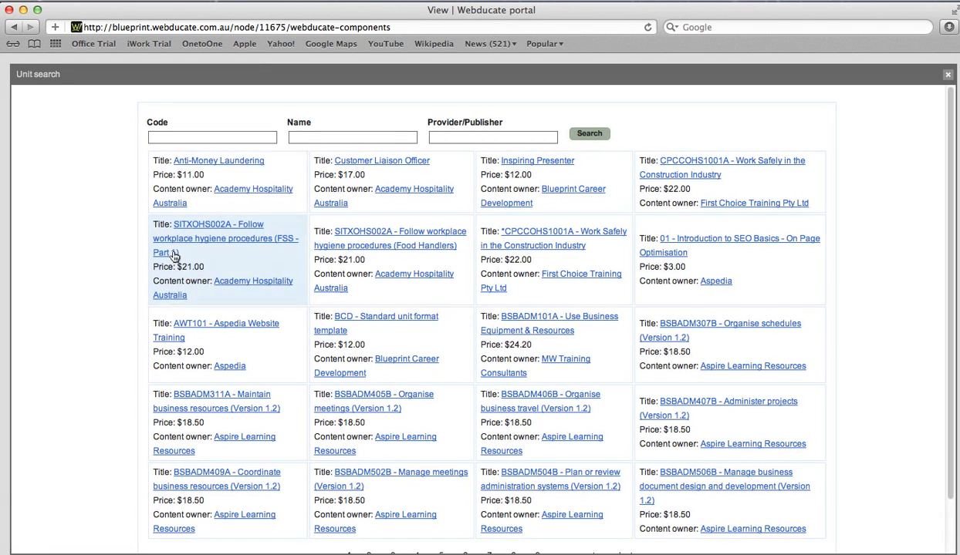
type("bsboh")
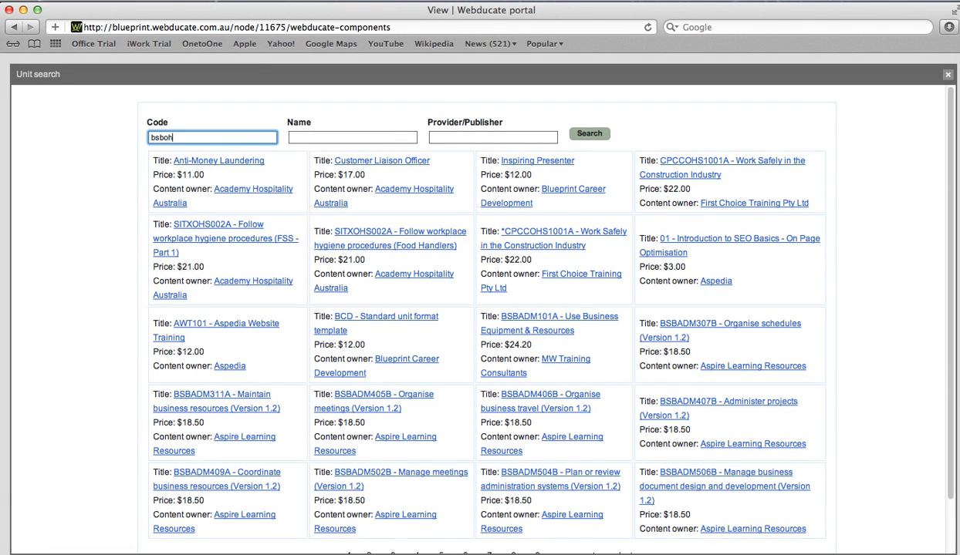
type("s201a")
key("Return")
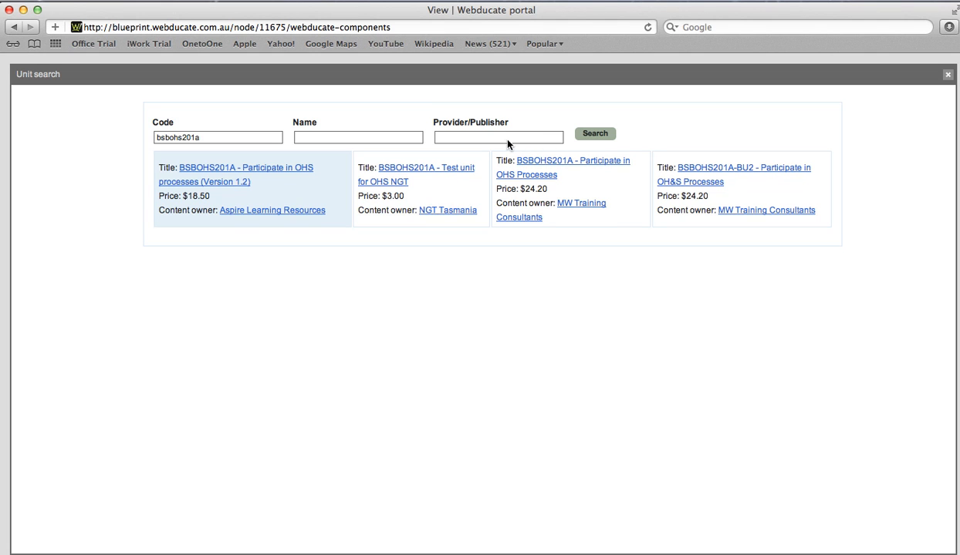
left_click(311, 189)
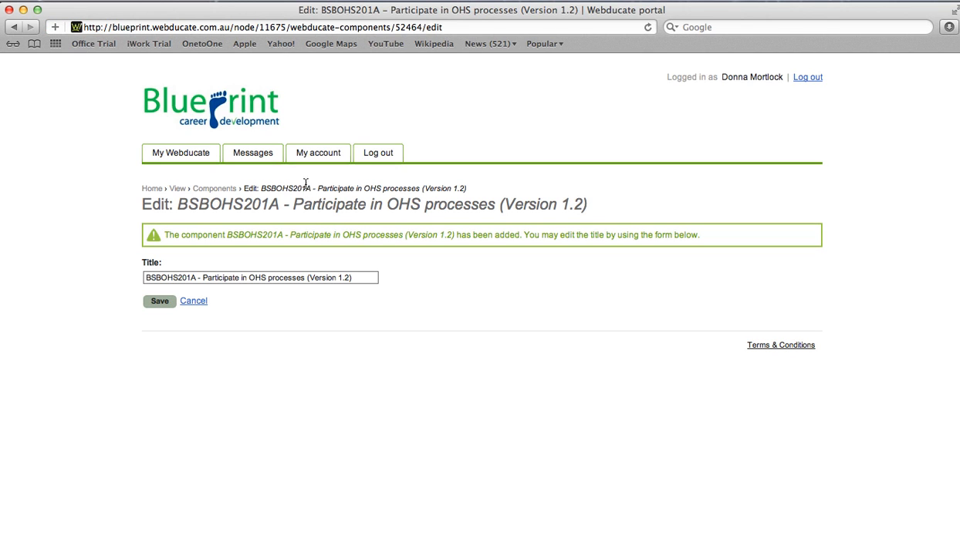
left_click(165, 301)
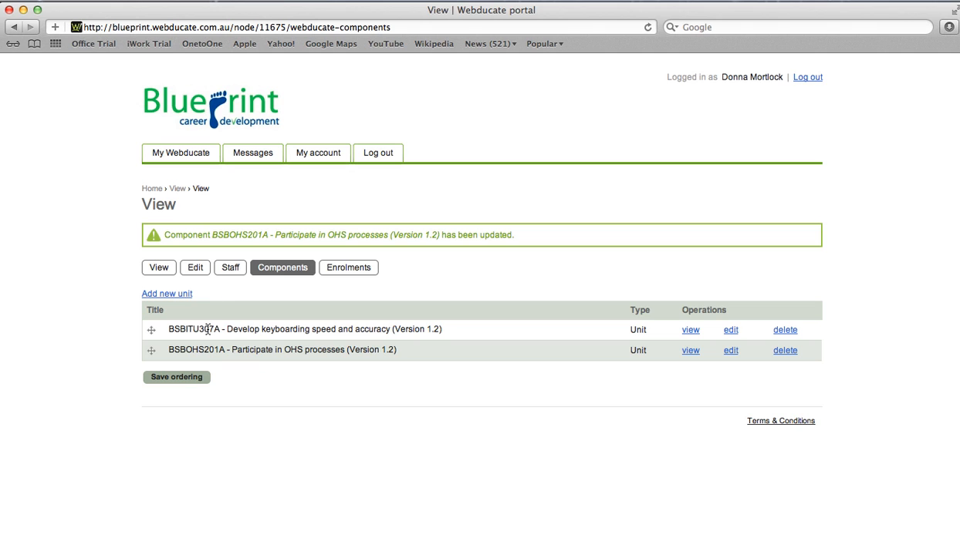
Move BSBOHS201A above BSBITU307A, save the ordering, and open the course in the viewer.
left_click_drag(162, 356, 152, 336)
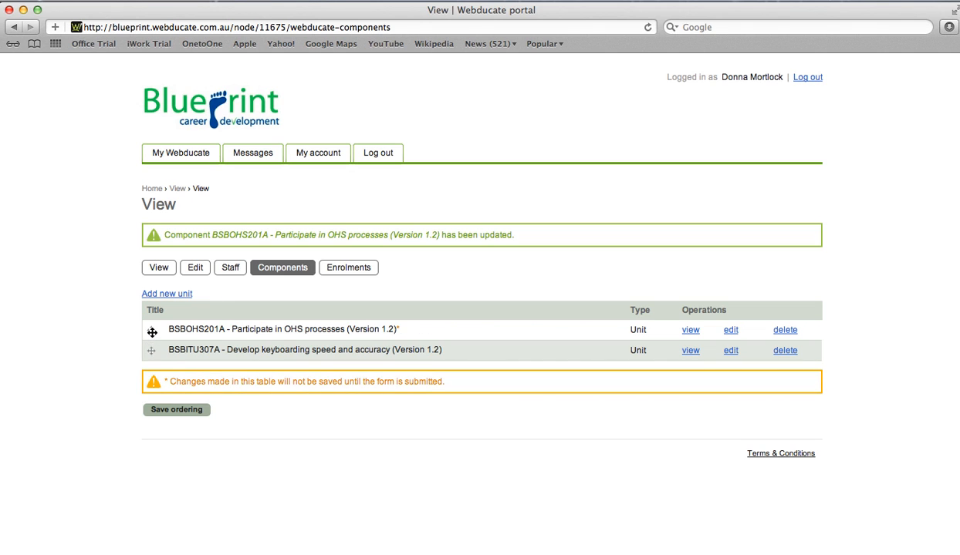
left_click(179, 408)
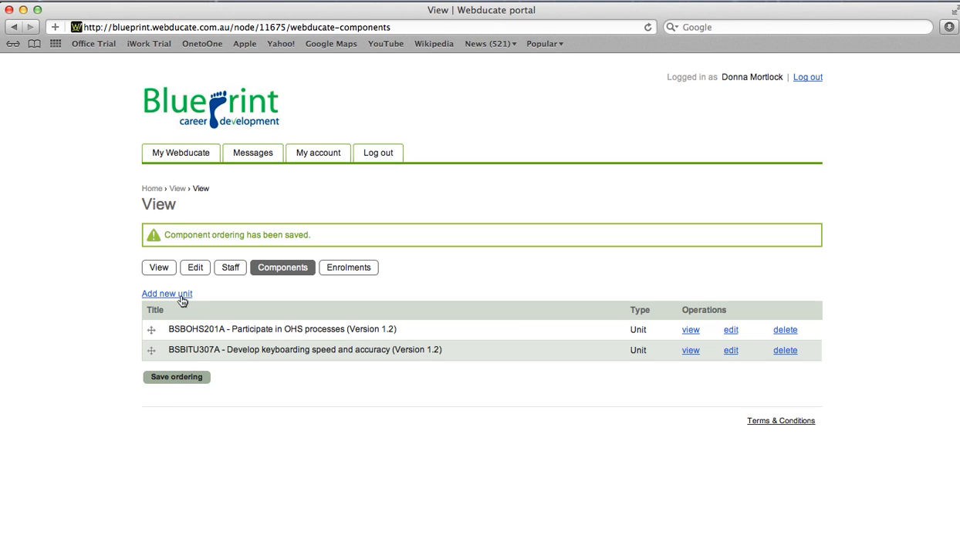
left_click(159, 268)
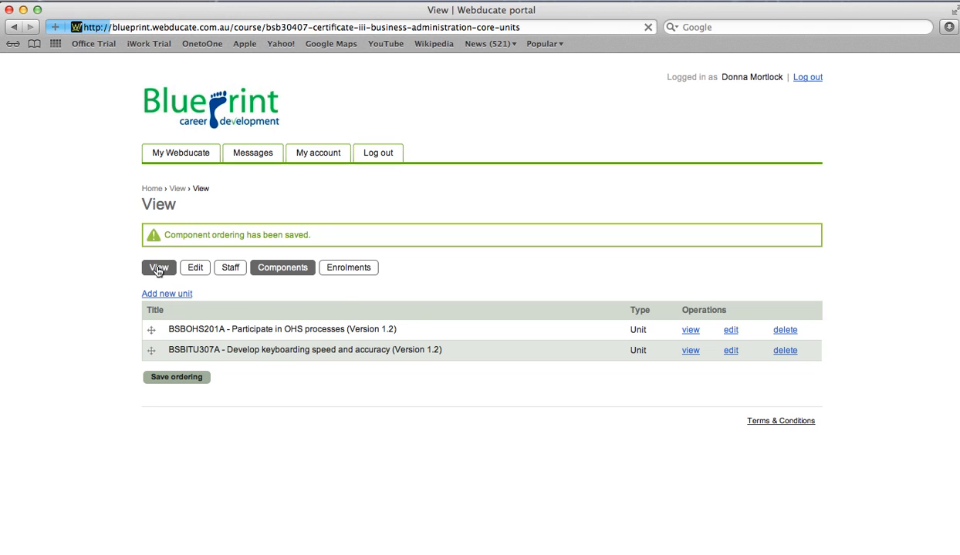
left_click(176, 446)
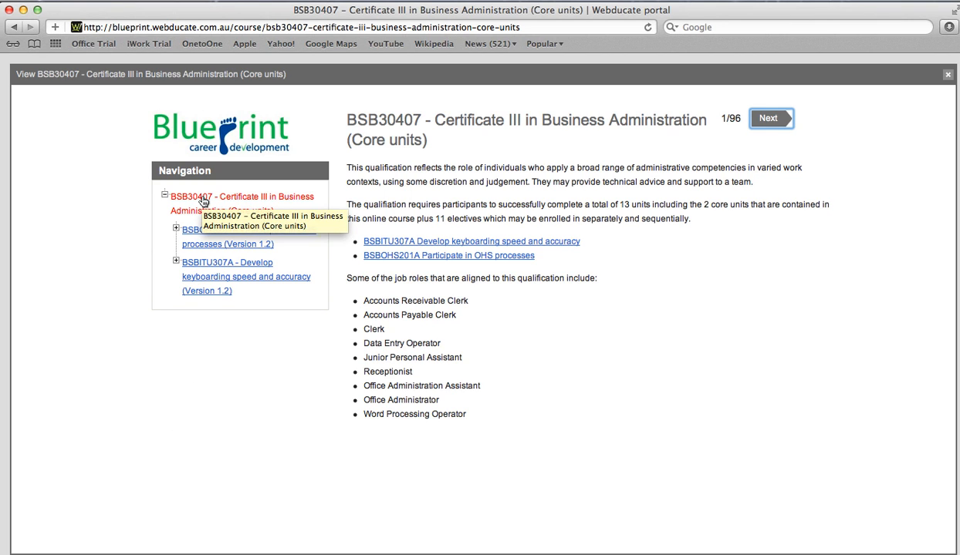
Expand the BSBOHS201A and BSBITU307A units, page forward twice, and close the course viewer.
left_click(176, 229)
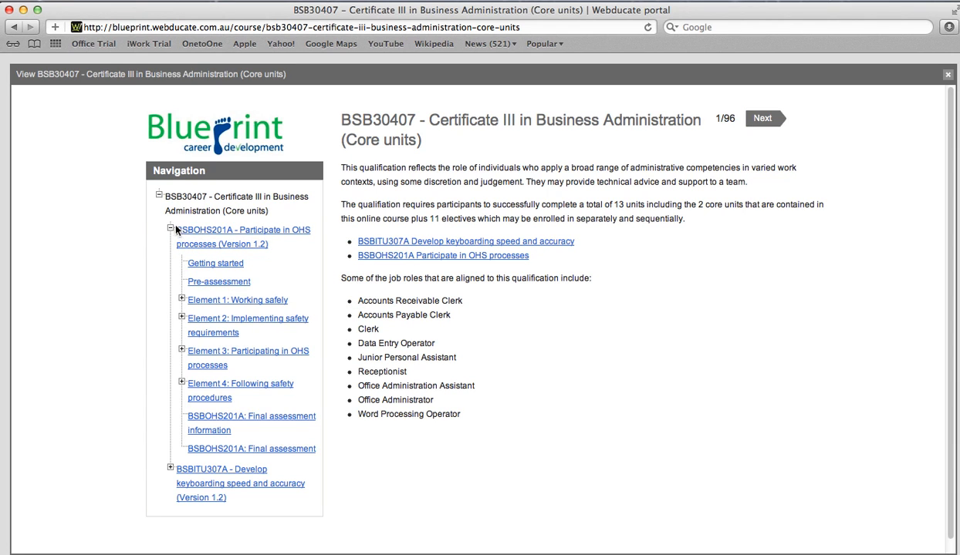
left_click(171, 469)
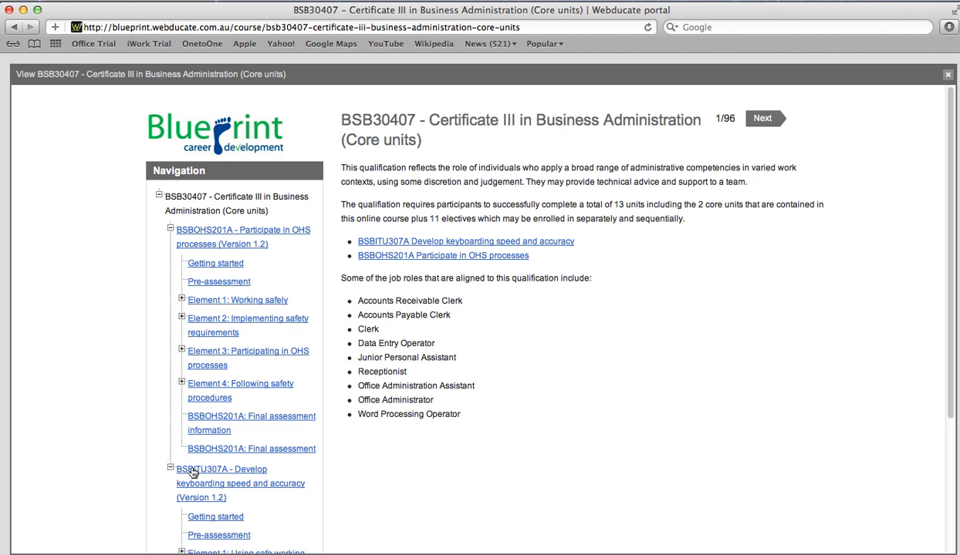
left_click(766, 124)
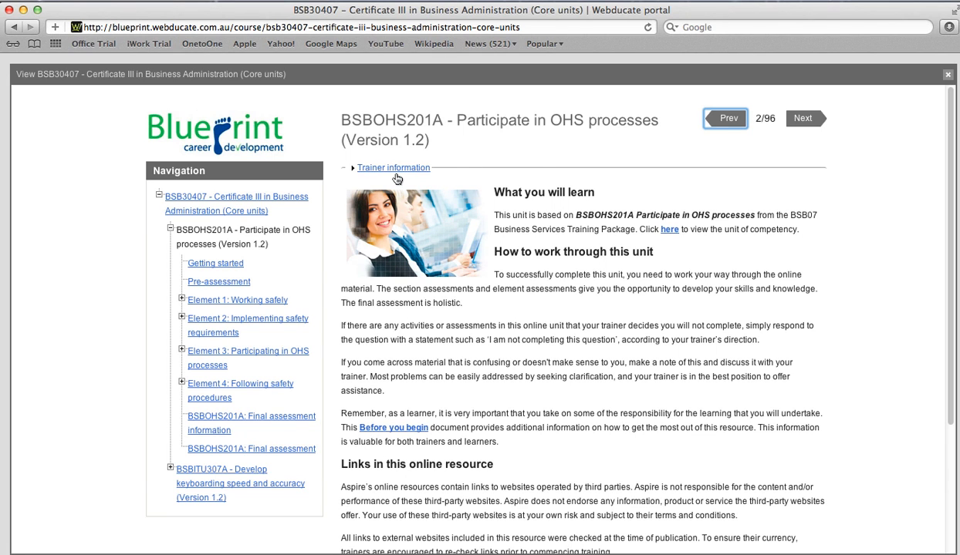
left_click(802, 122)
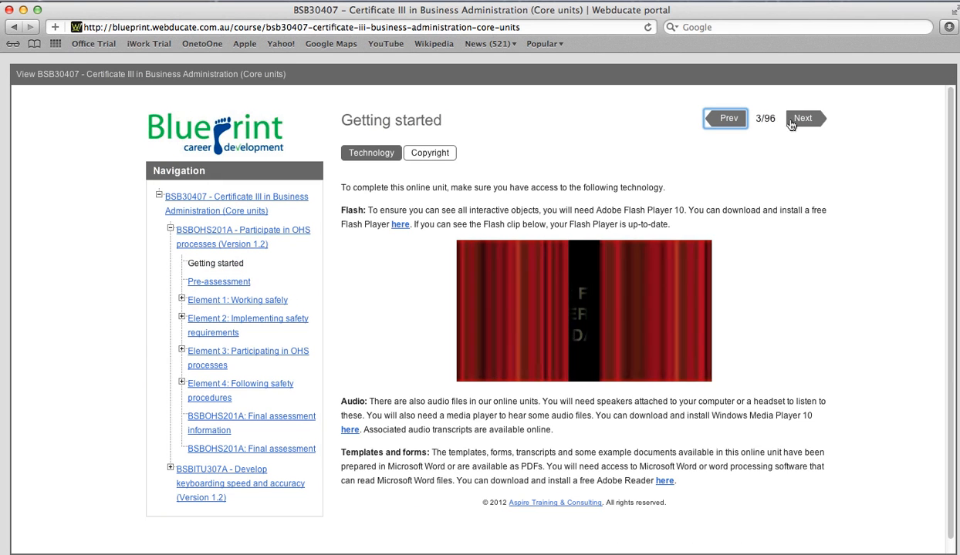
left_click(925, 76)
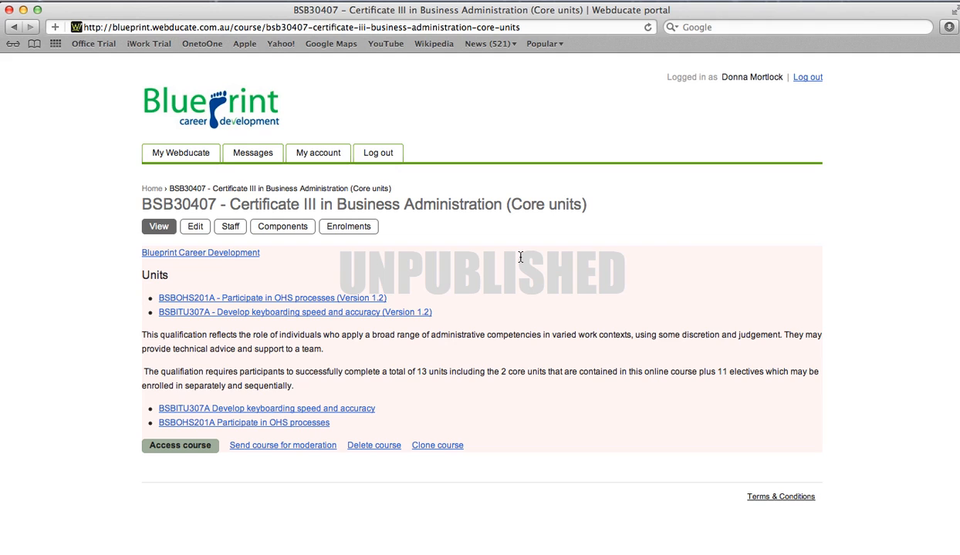
Send BSB30407 for moderation and confirm the request.
left_click(310, 445)
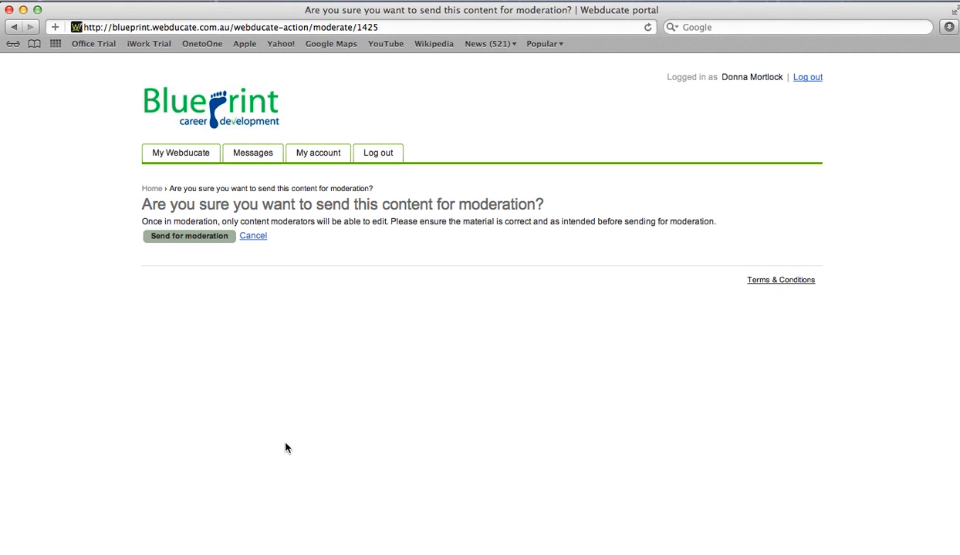
left_click(190, 237)
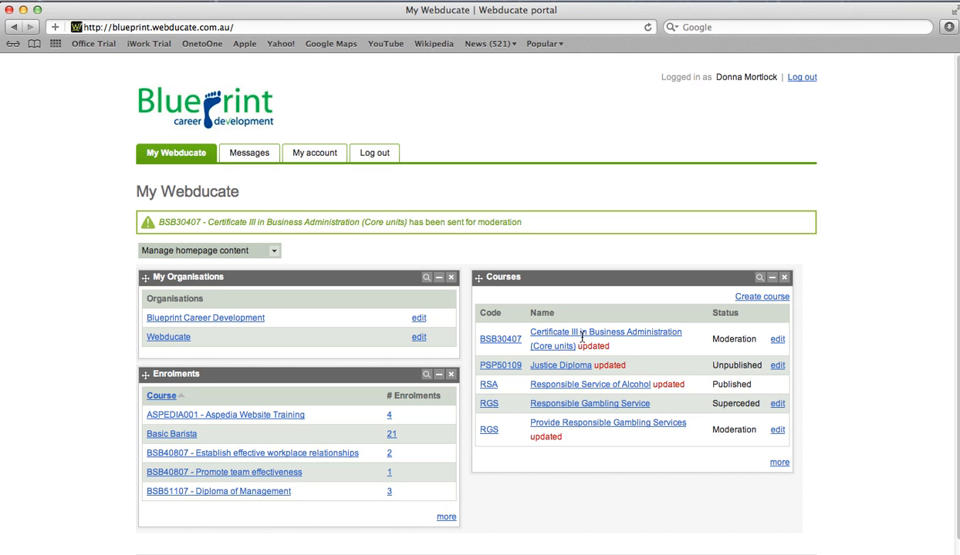
Check the course's Moderation status, then show the Blueprint Career Development organisation's staff list.
double_click(713, 339)
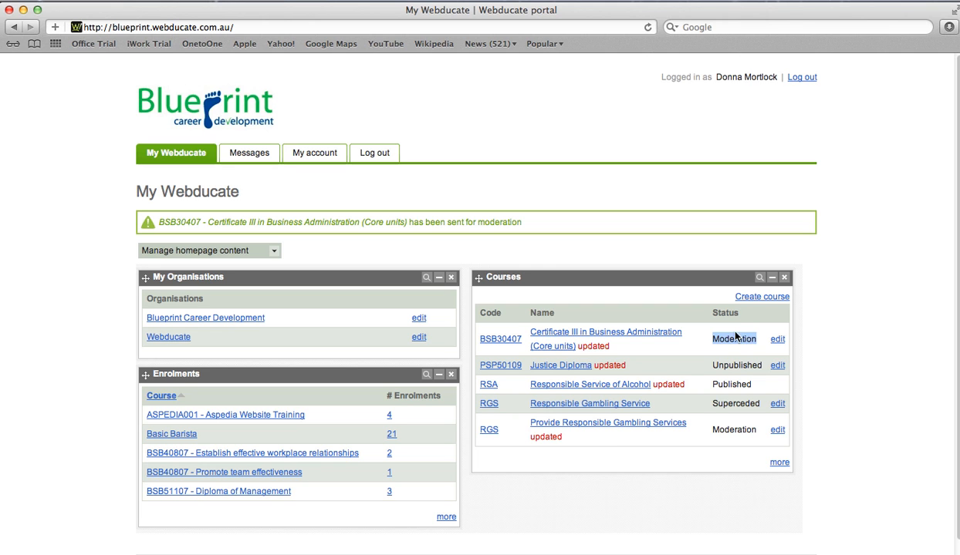
left_click(236, 316)
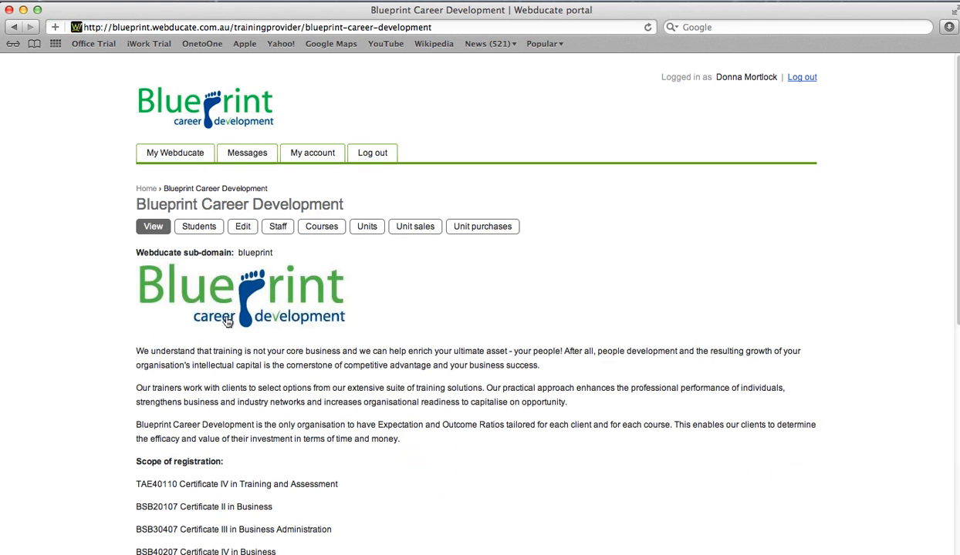
left_click(277, 226)
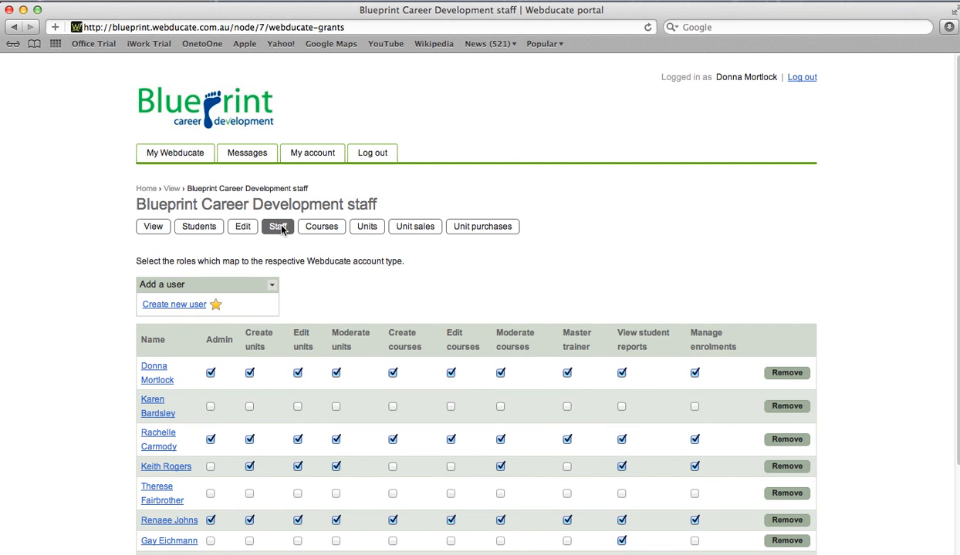
scroll(668, 307, "down", 5)
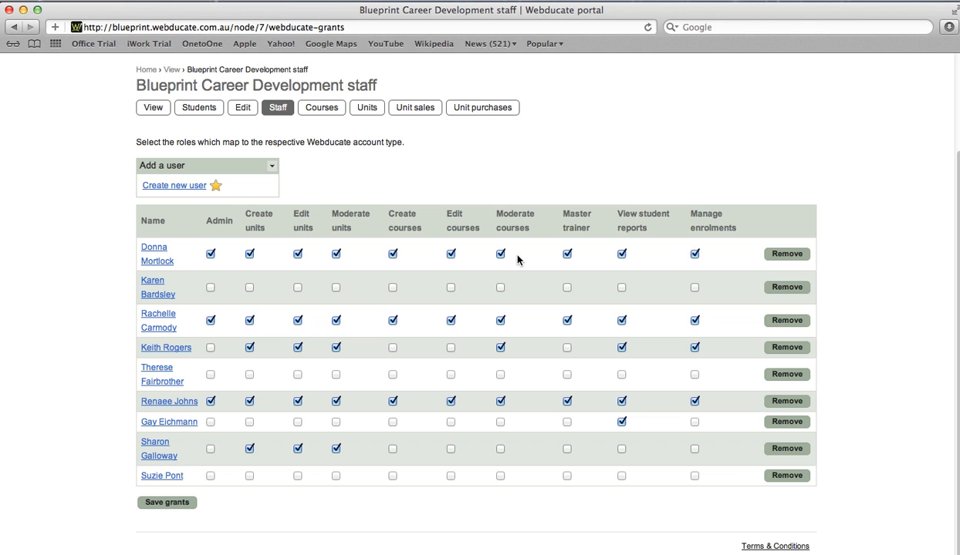
From the organisation's Courses list, open the BSB30407 Core units course on its View page.
left_click(315, 109)
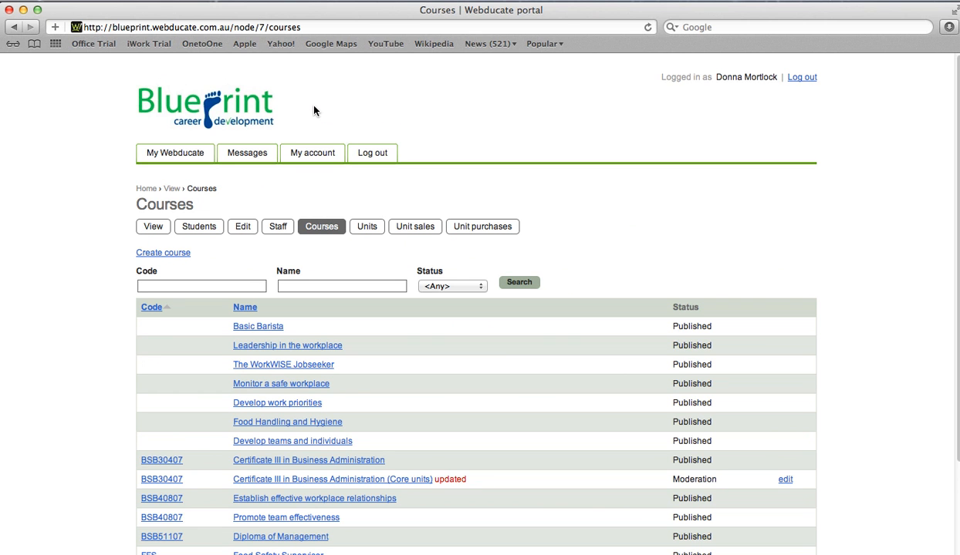
left_click_drag(685, 479, 717, 481)
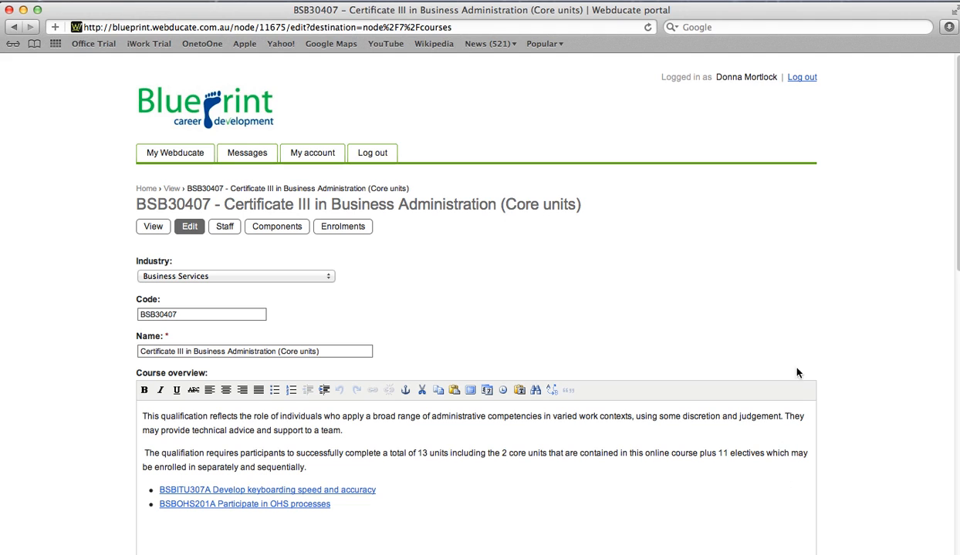
left_click(152, 226)
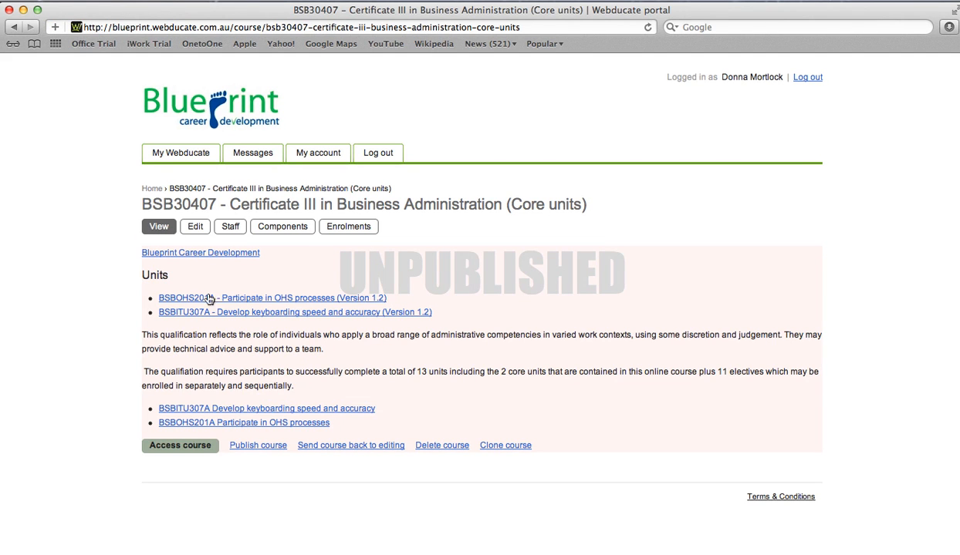
Start publishing the course, showing both units at $18.50 totalling $37.00.
left_click(249, 445)
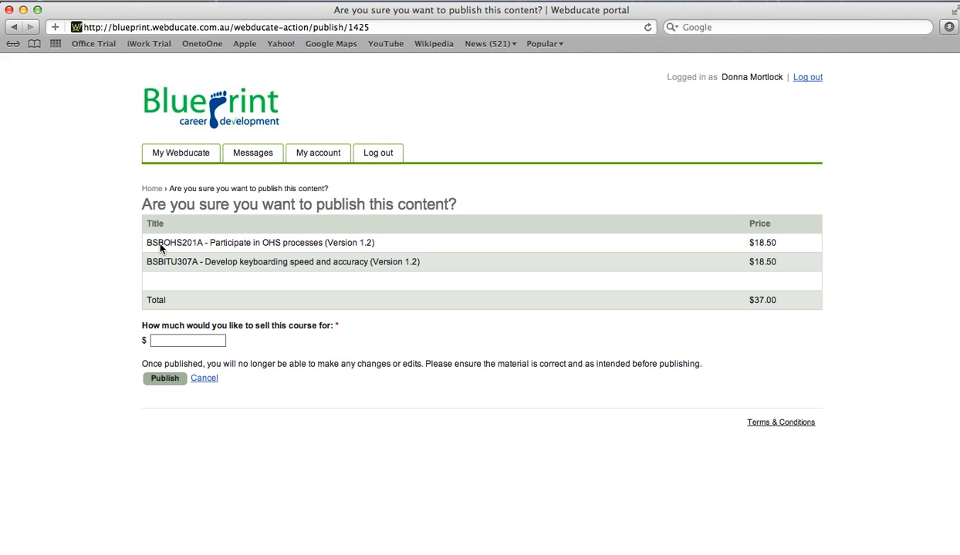
Enter a $590 selling price against the $37.00 unit cost and publish the course.
left_click_drag(747, 300, 776, 300)
key("Tab")
left_click_drag(681, 322, 775, 301)
key("Tab")
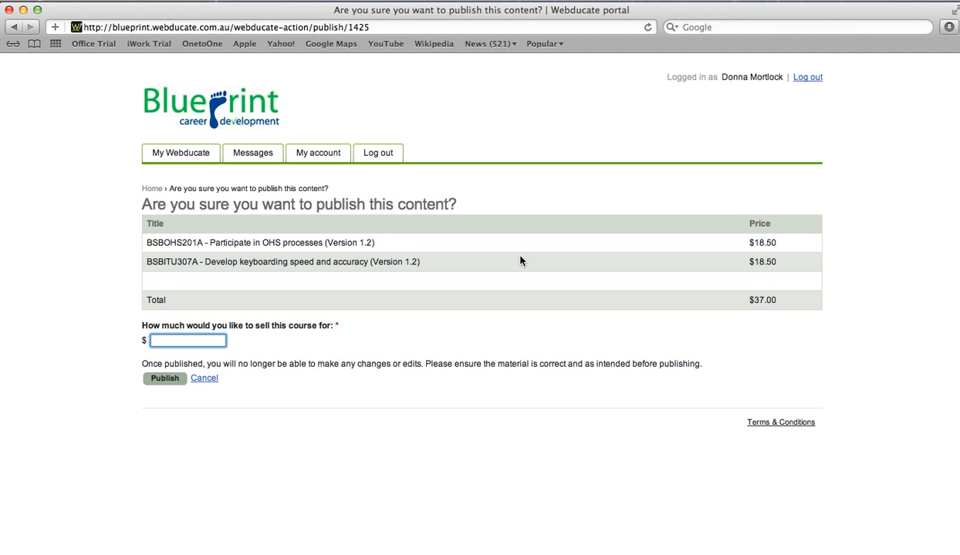
type("590")
key("Return")
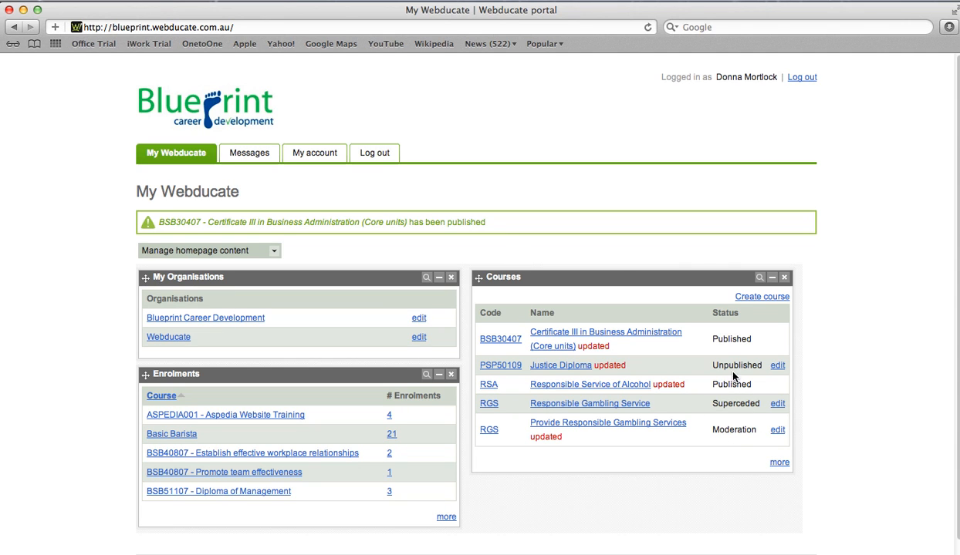
Note the Published status and open the BSB30407 Core units course page priced $590.00.
double_click(719, 340)
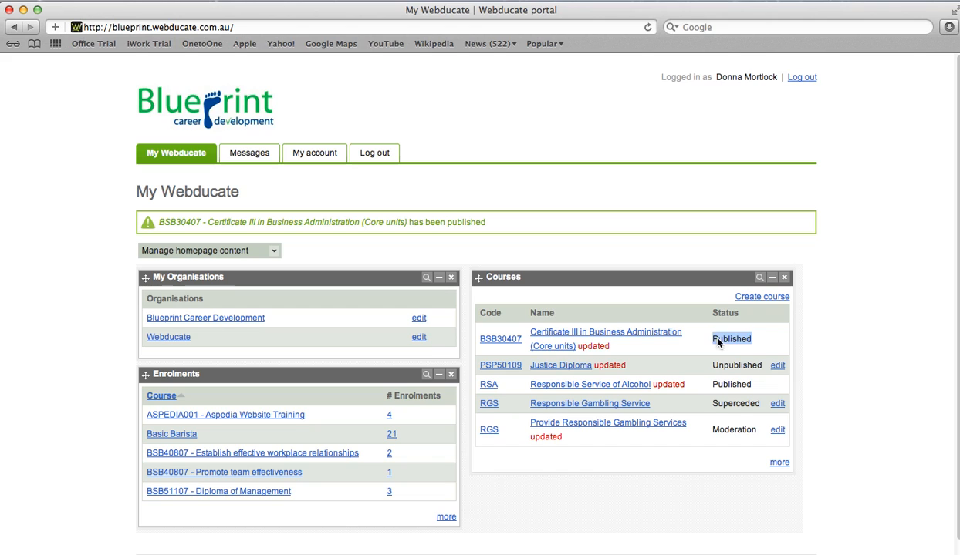
left_click(576, 334)
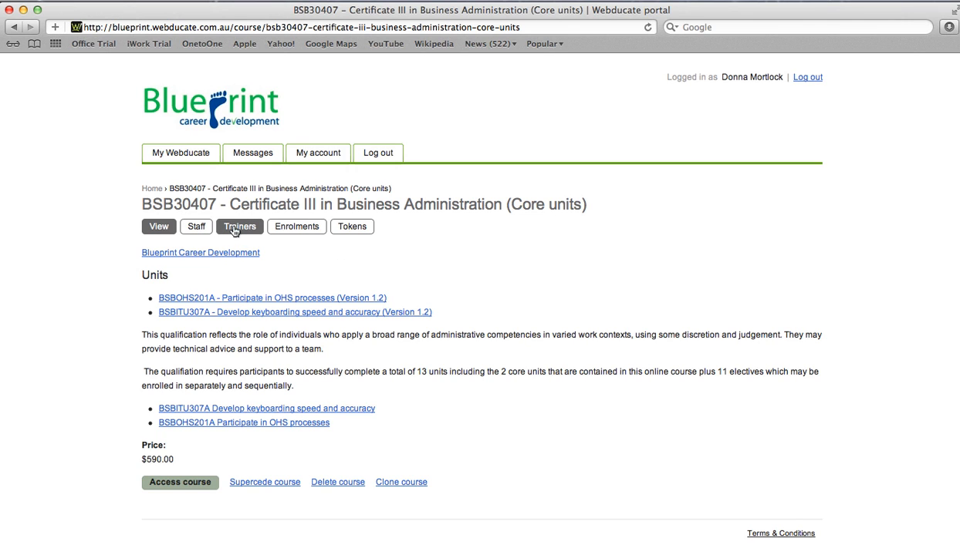
Let the existing staff member manage enrolments and add another user with student-report access.
left_click(196, 228)
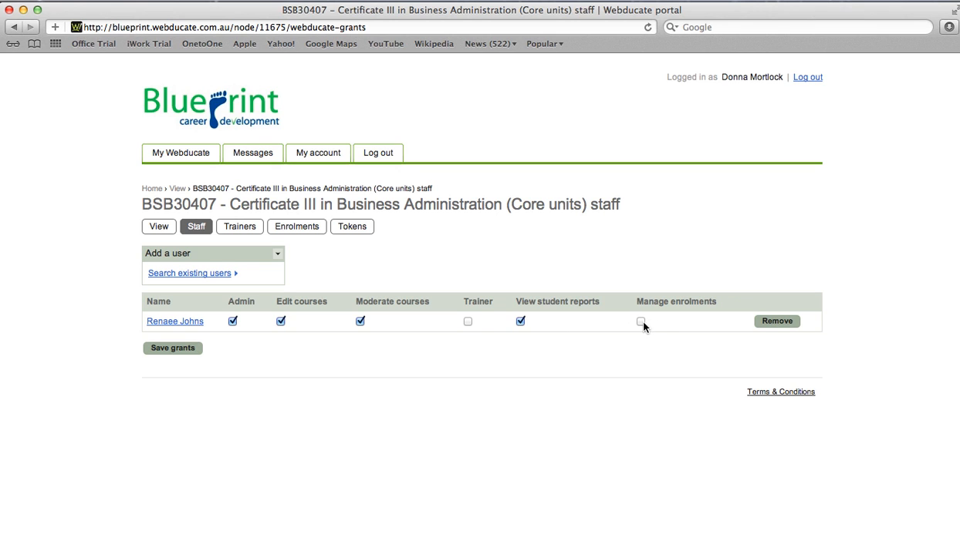
left_click(468, 322)
left_click(468, 321)
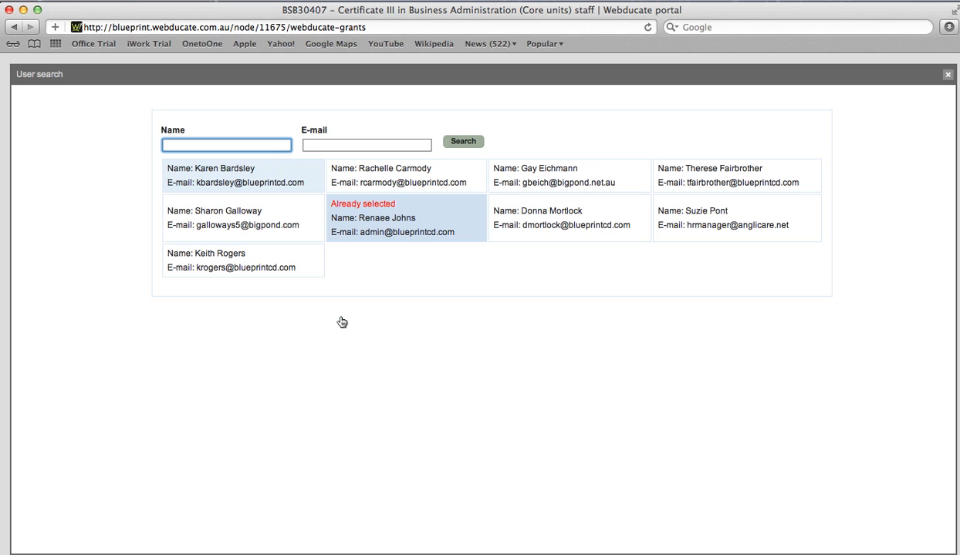
left_click(304, 189)
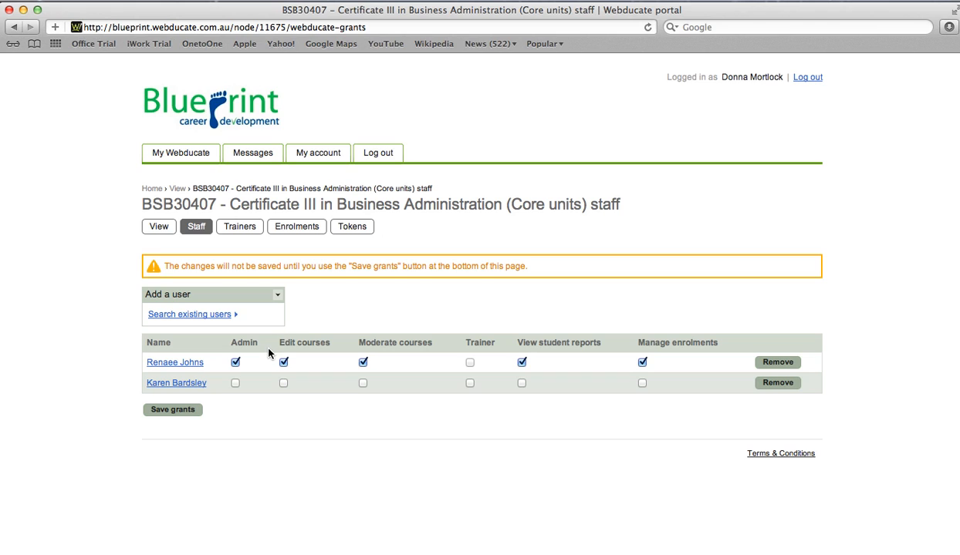
left_click(522, 383)
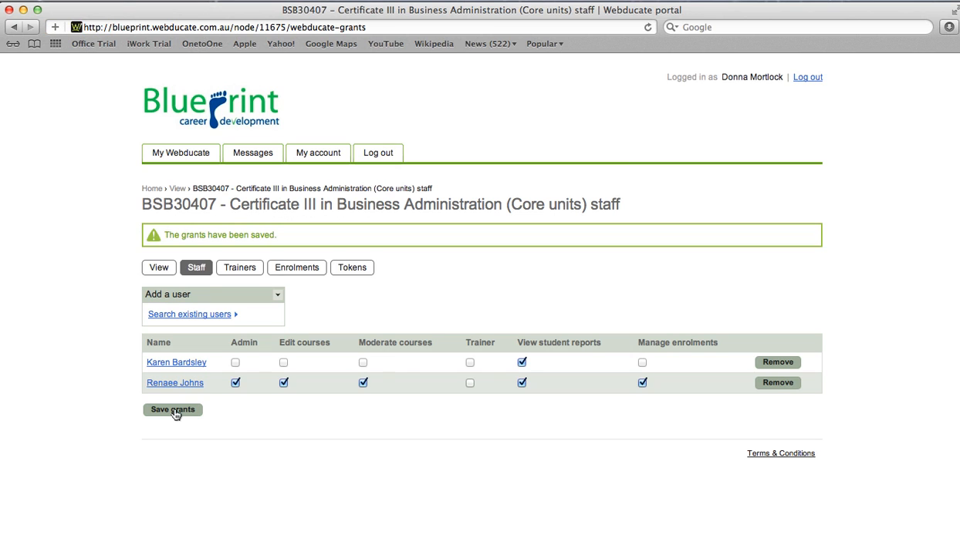
left_click(228, 272)
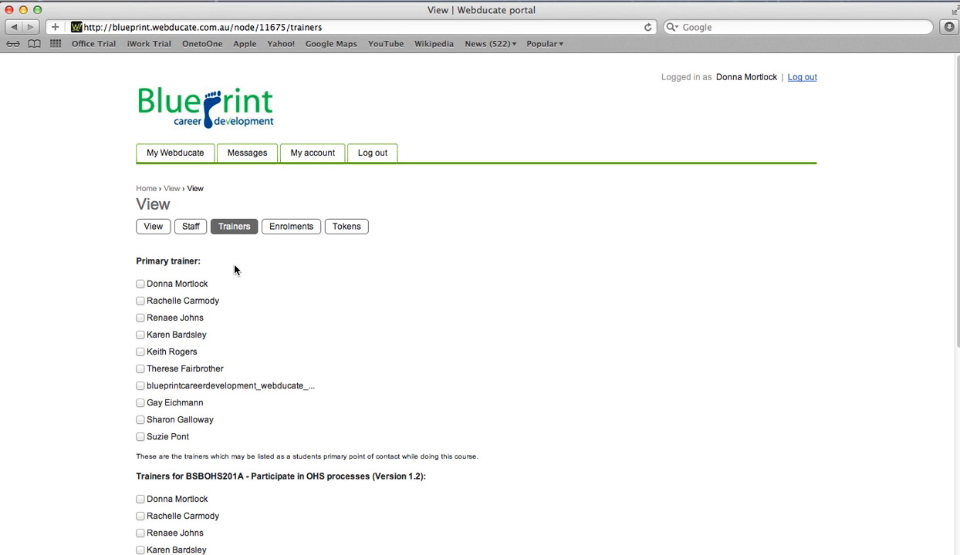
Make the first listed user the course's primary trainer.
left_click(141, 285)
scroll(904, 302, "down", 4)
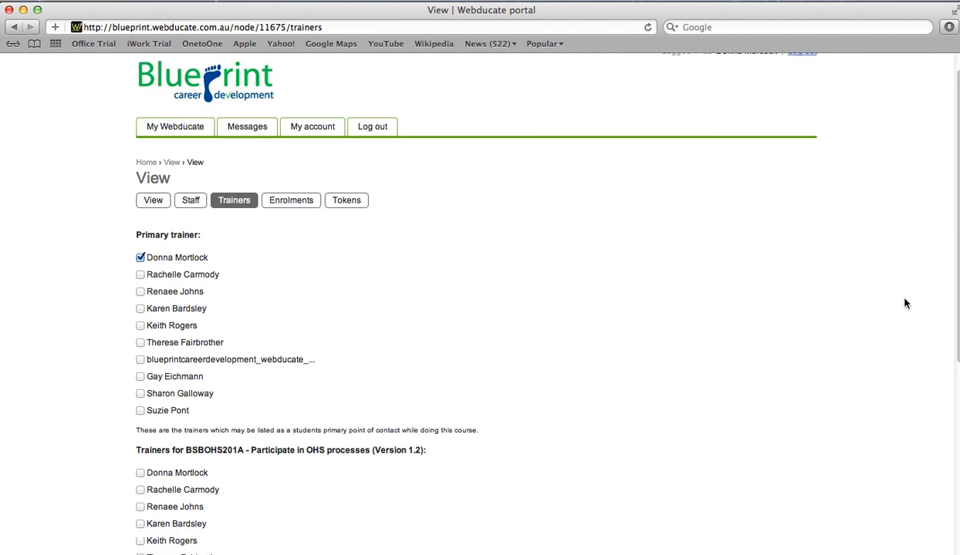
scroll(955, 255, "down", 2)
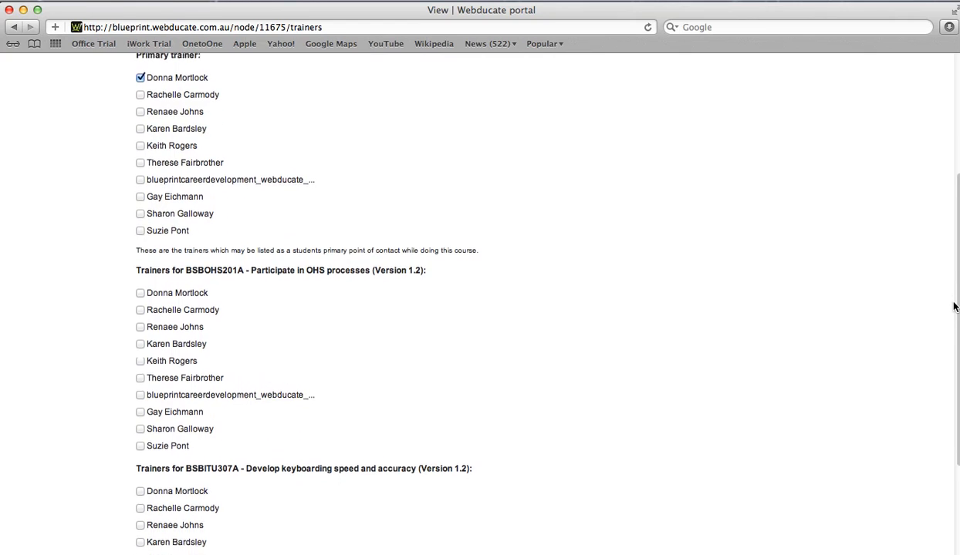
left_click_drag(137, 268, 139, 466)
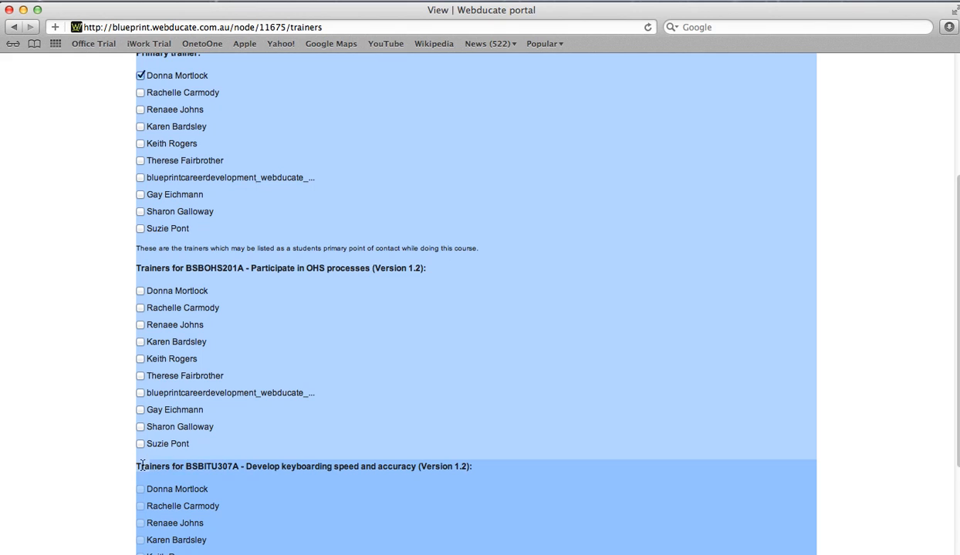
left_click(202, 466)
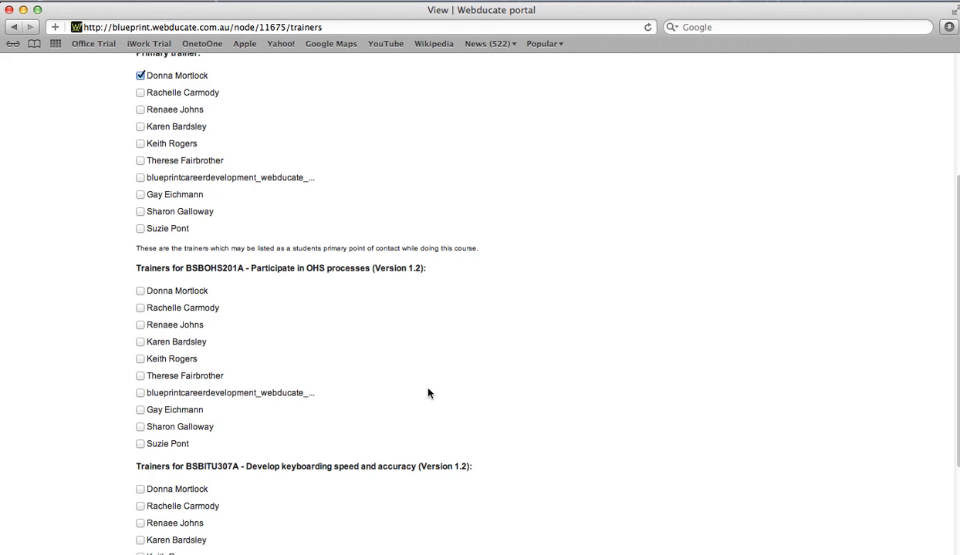
scroll(428, 392, "up", 5)
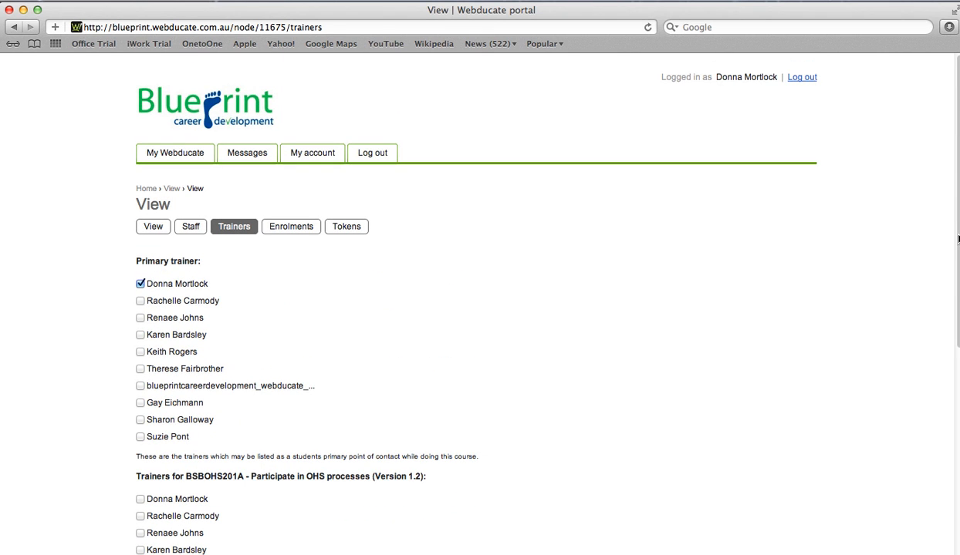
Go to the course's enrolment tokens and begin creating a new token.
left_click(291, 227)
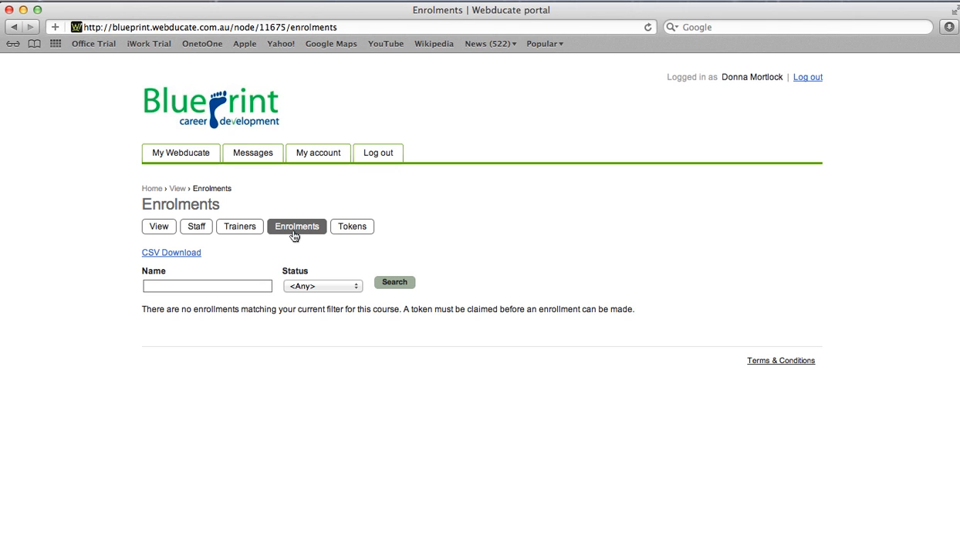
left_click(351, 229)
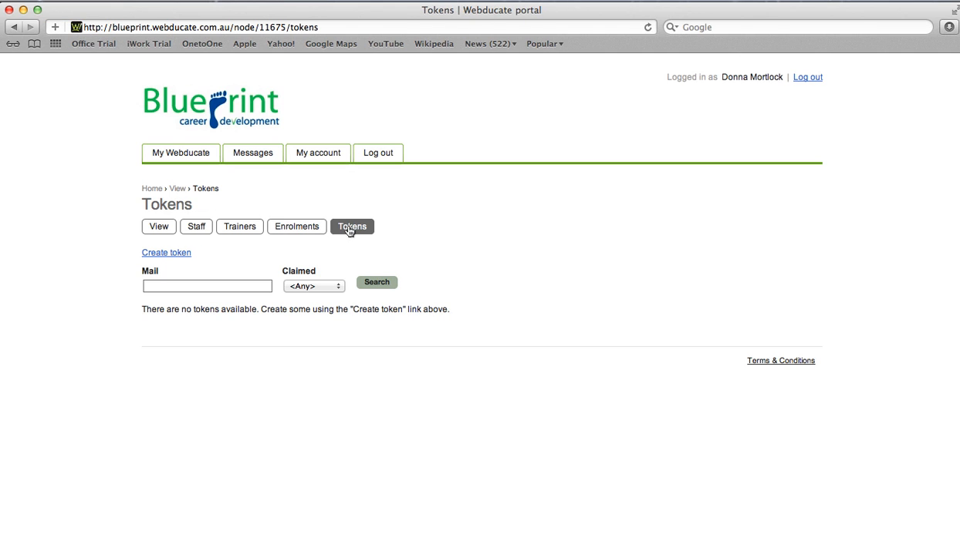
left_click(166, 253)
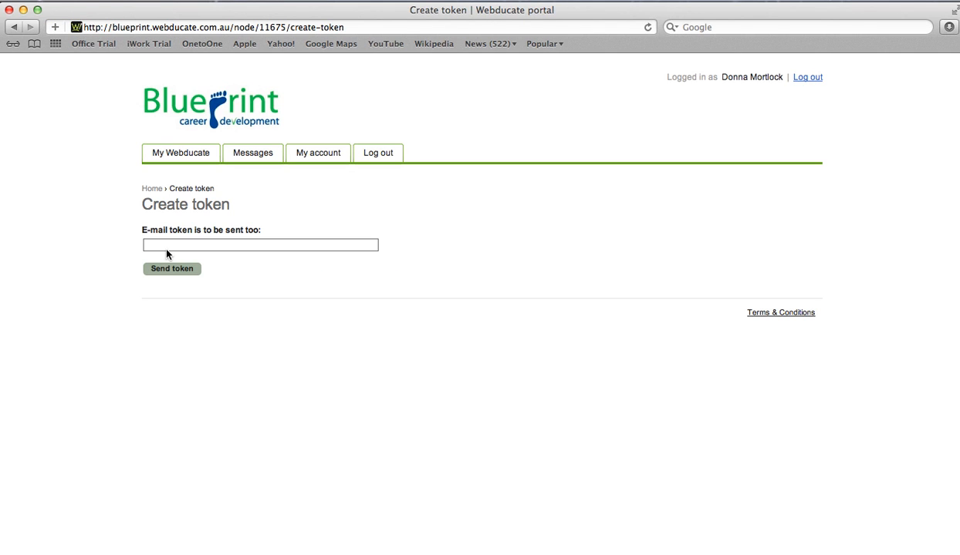
Enter the test student's e-mail address in the Create token form and send the token.
left_click(164, 245)
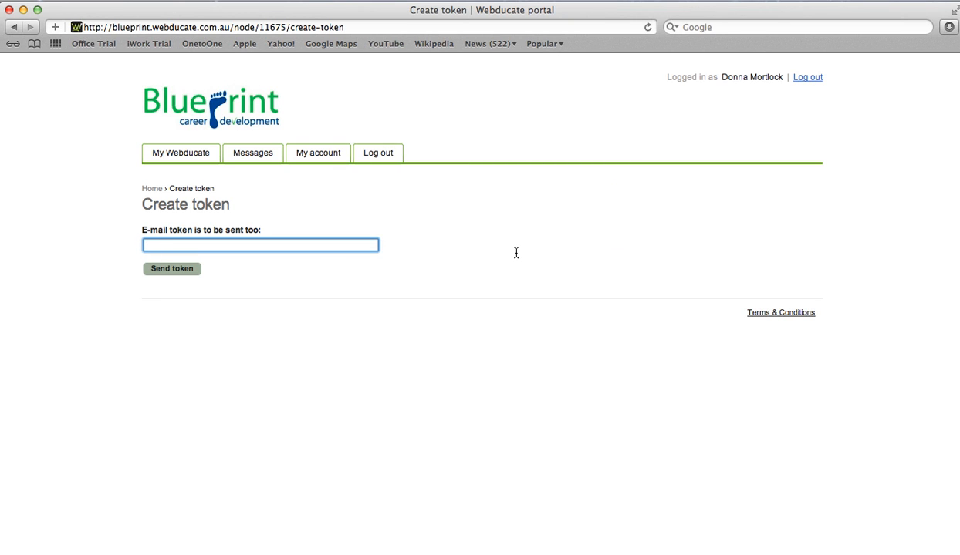
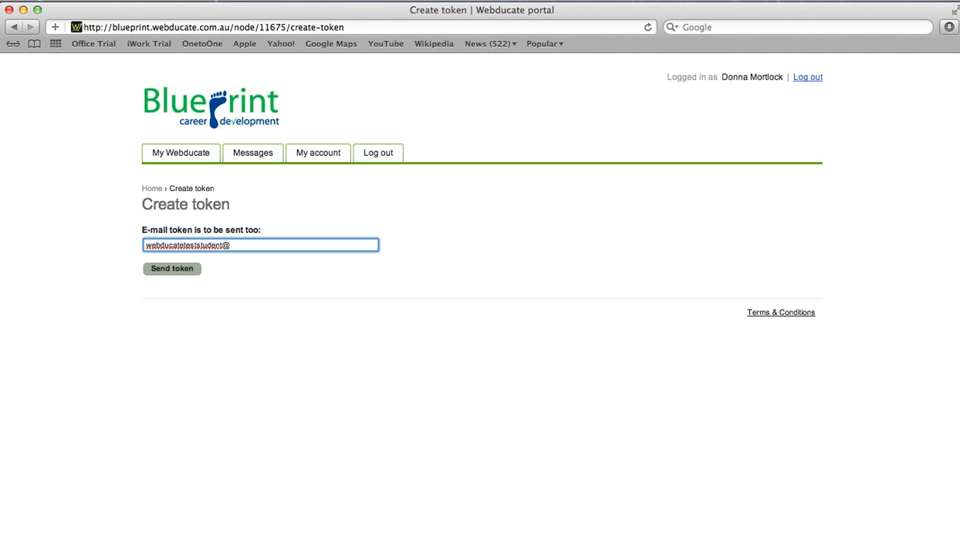
key("Return")
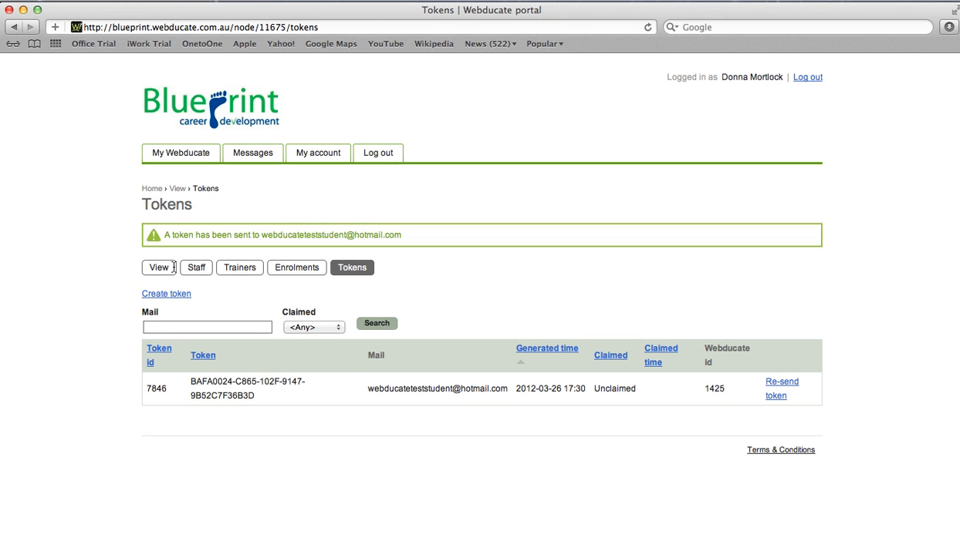
triple_click(192, 383)
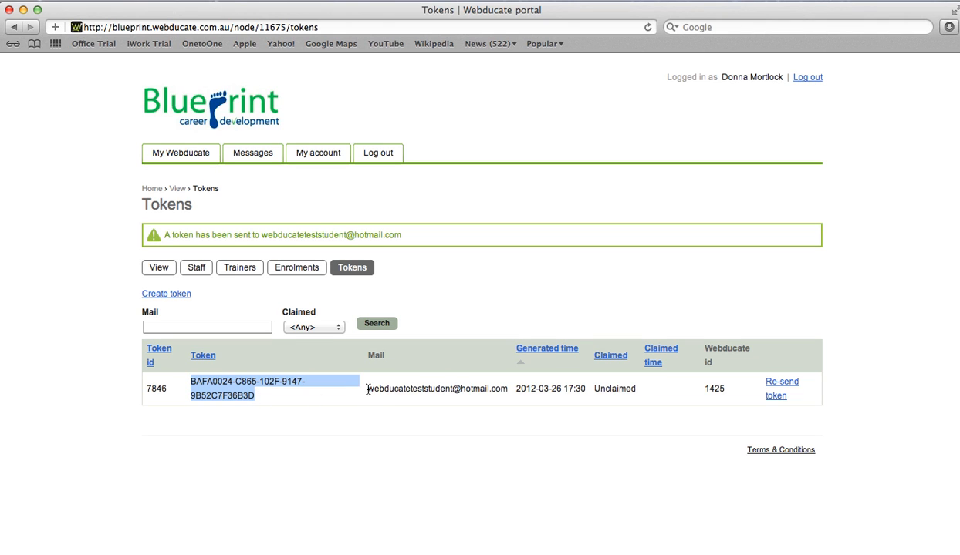
mouse_move(516, 388)
left_mouse_down()
mouse_move(581, 389)
mouse_move(502, 388)
mouse_move(586, 389)
left_mouse_up()
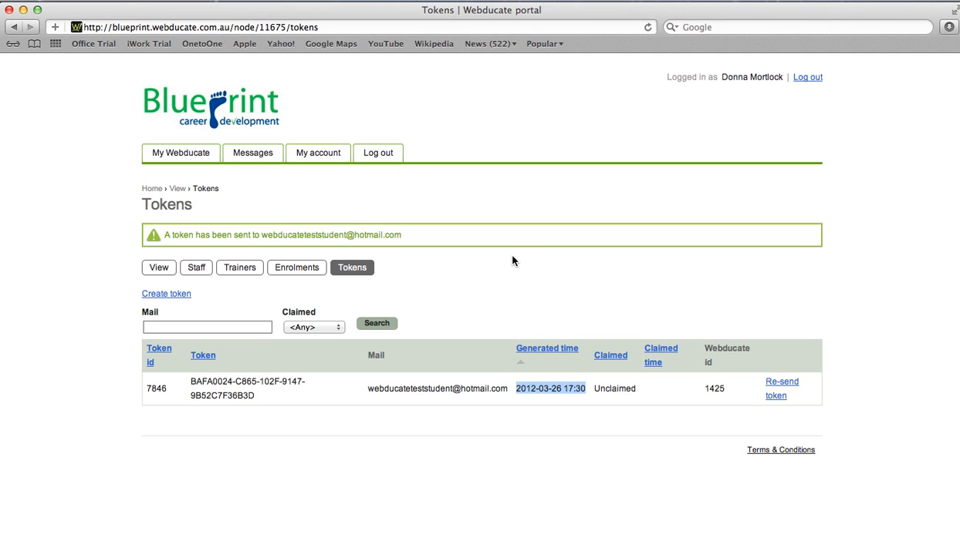
Return from the Tokens list to the My Webducate home page.
left_click(179, 155)
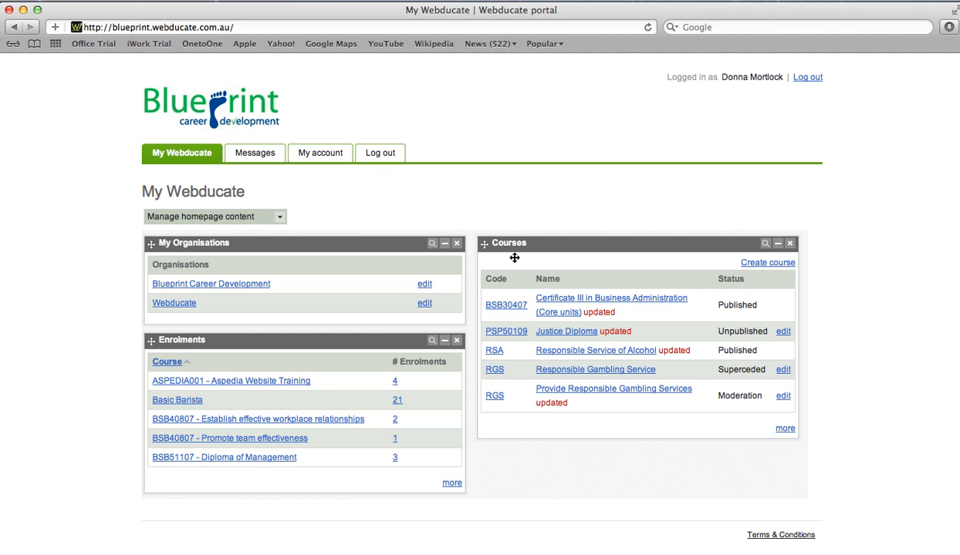
Remove the Courses widget and move Enrolments into the right column beside My Organisations.
left_click_drag(514, 249, 569, 235)
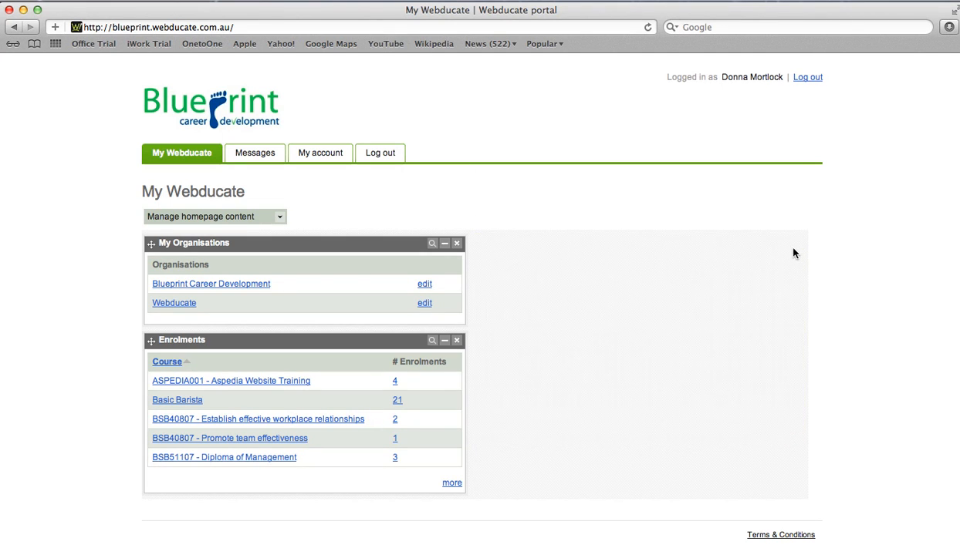
left_click_drag(293, 341, 623, 241)
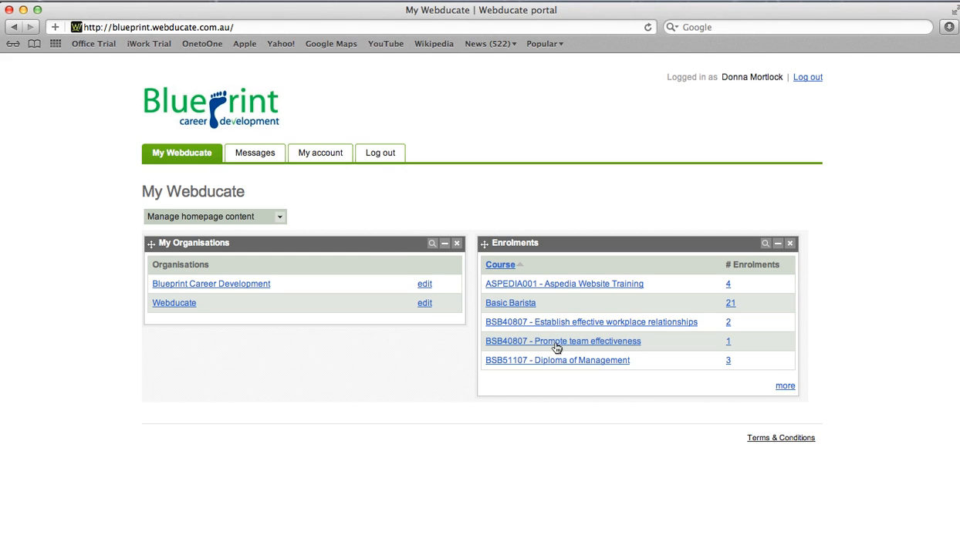
left_click(513, 305)
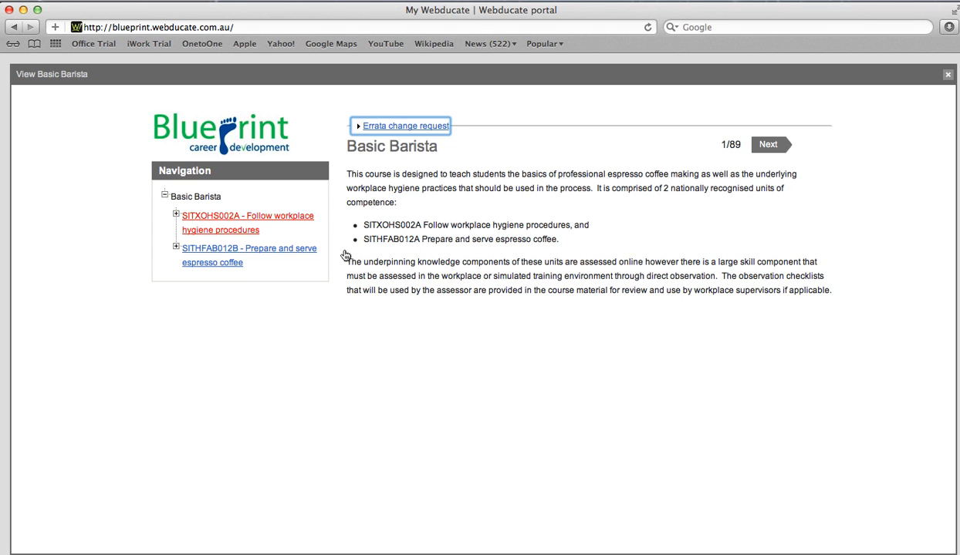
left_click(215, 220)
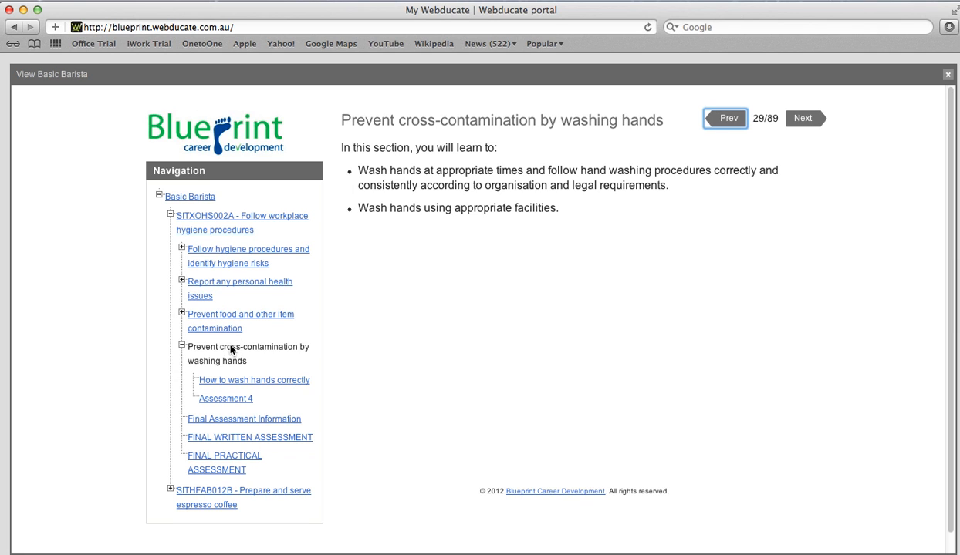
left_click(802, 118)
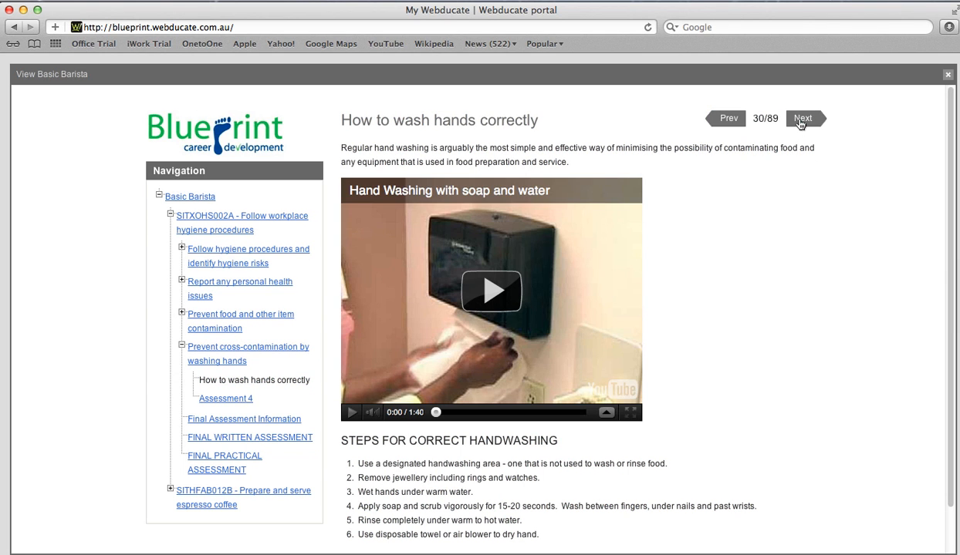
left_click(802, 121)
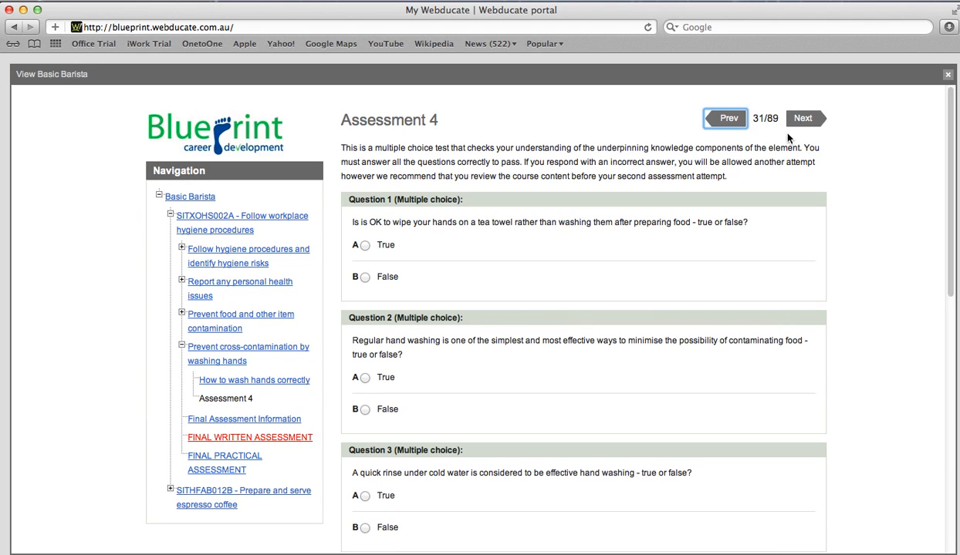
left_click(262, 438)
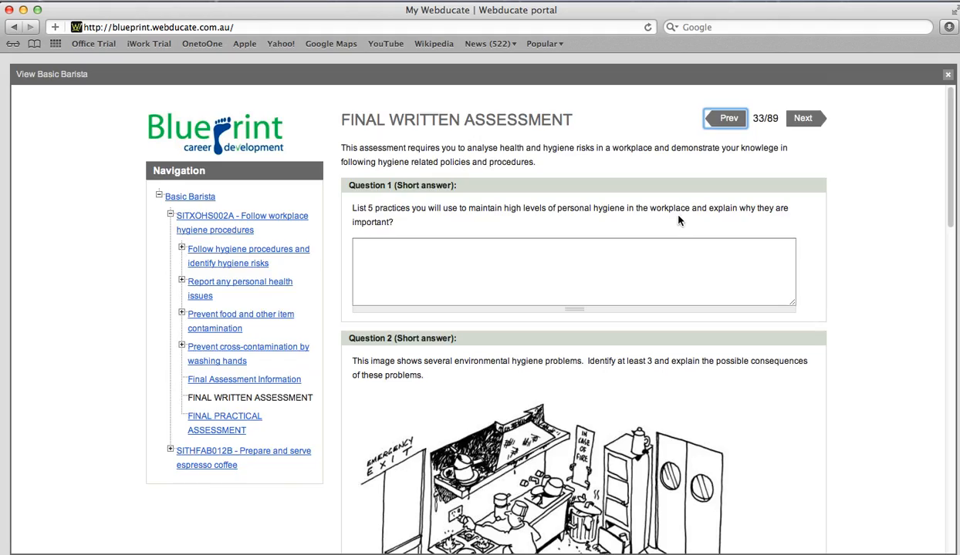
scroll(658, 213, "down", 10)
scroll(951, 139, "down", 12)
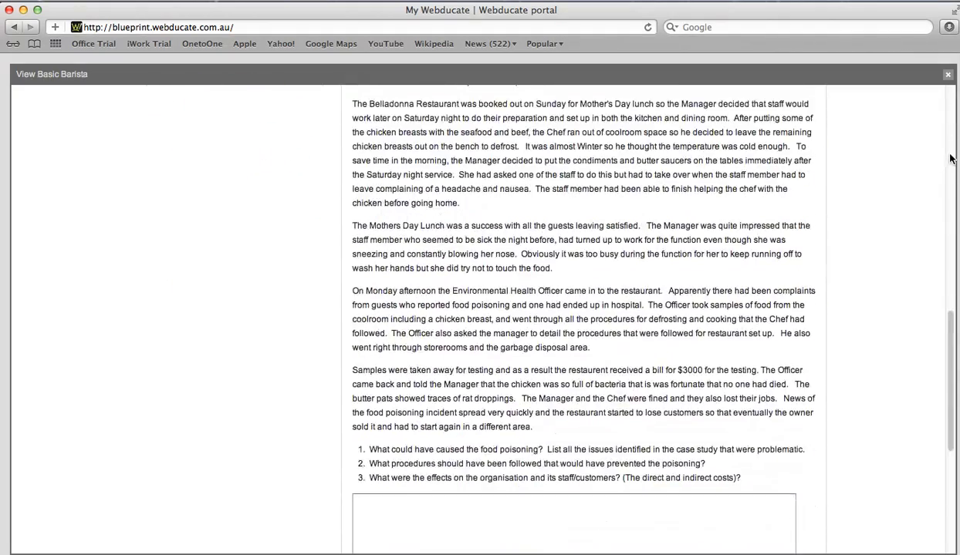
scroll(932, 359, "up", 20)
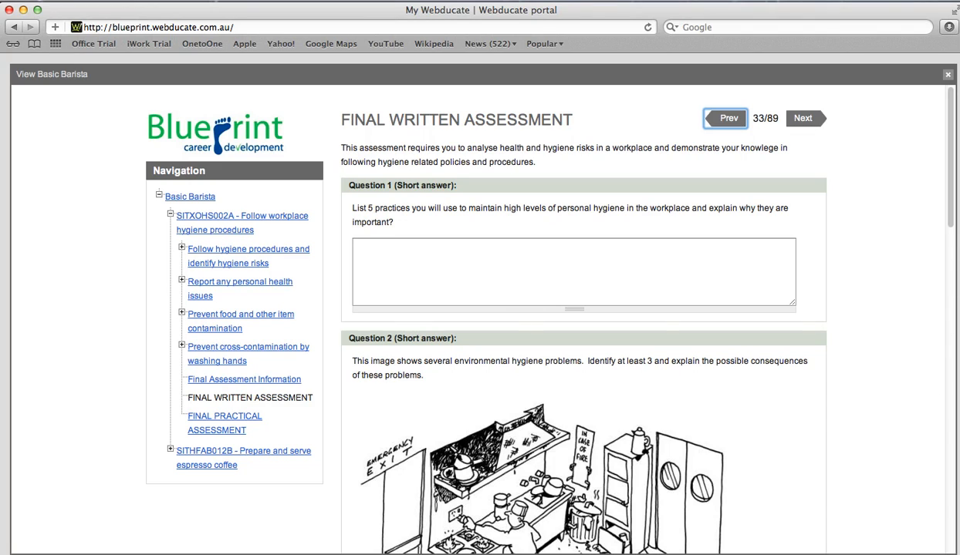
left_click(802, 119)
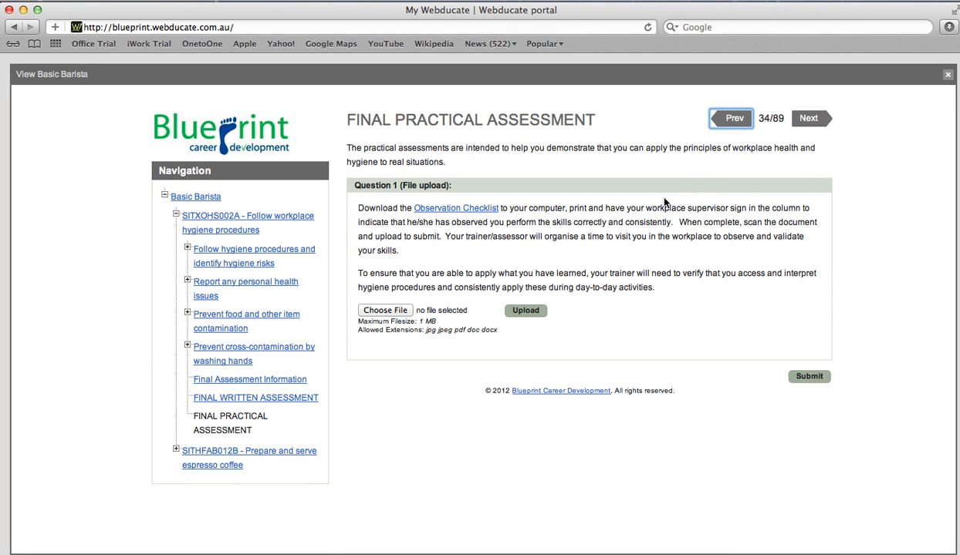
left_click(808, 118)
key("Escape")
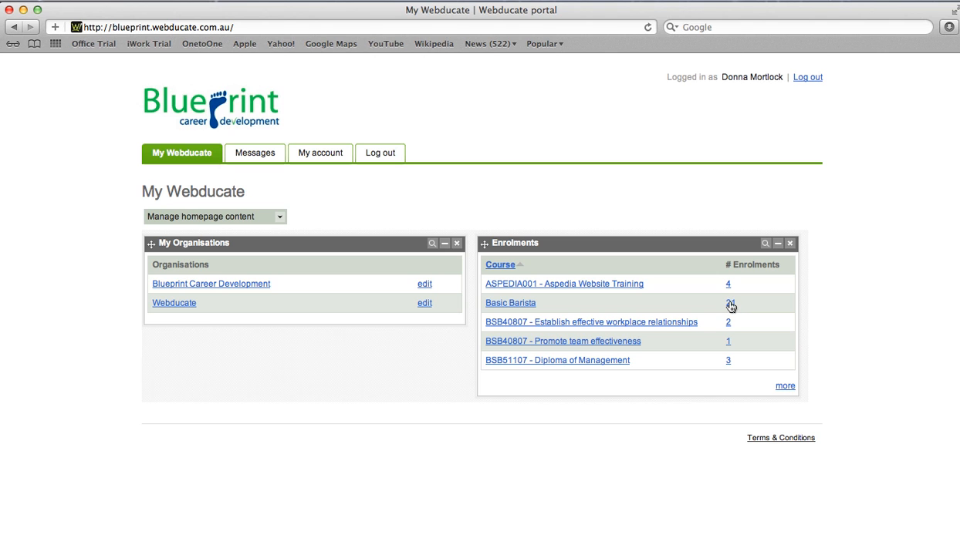
List the 21 students enrolled in Basic Barista and view the course's trainer assignments.
left_click(730, 304)
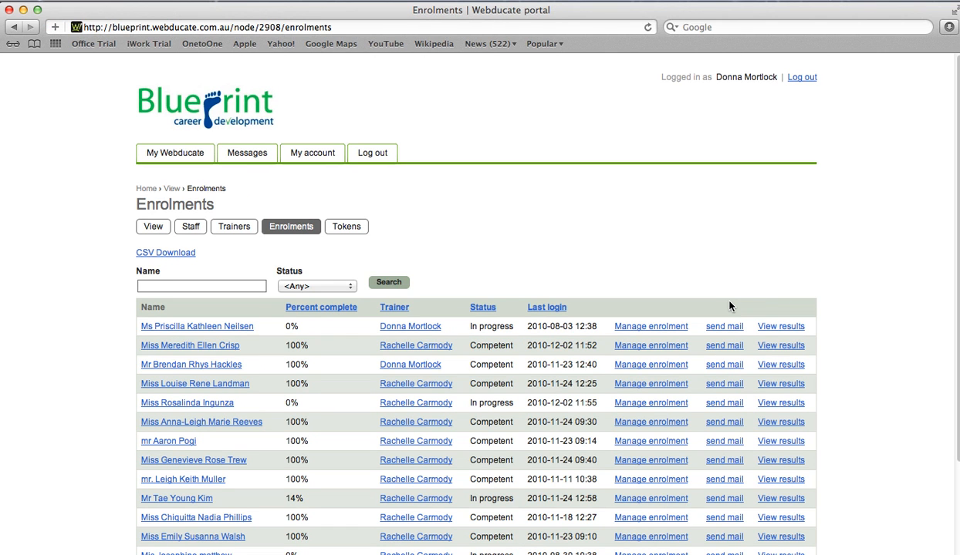
scroll(734, 306, "down", 3)
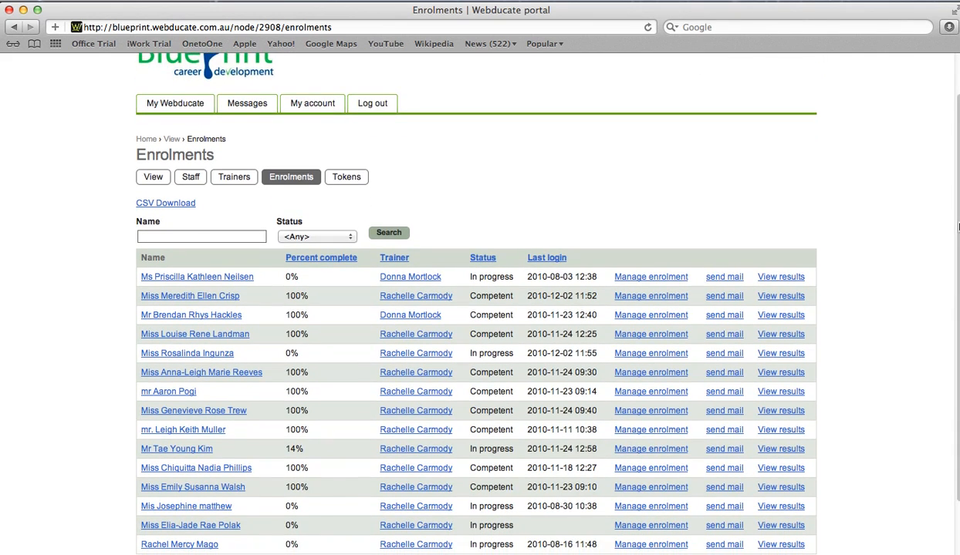
scroll(958, 226, "down", 3)
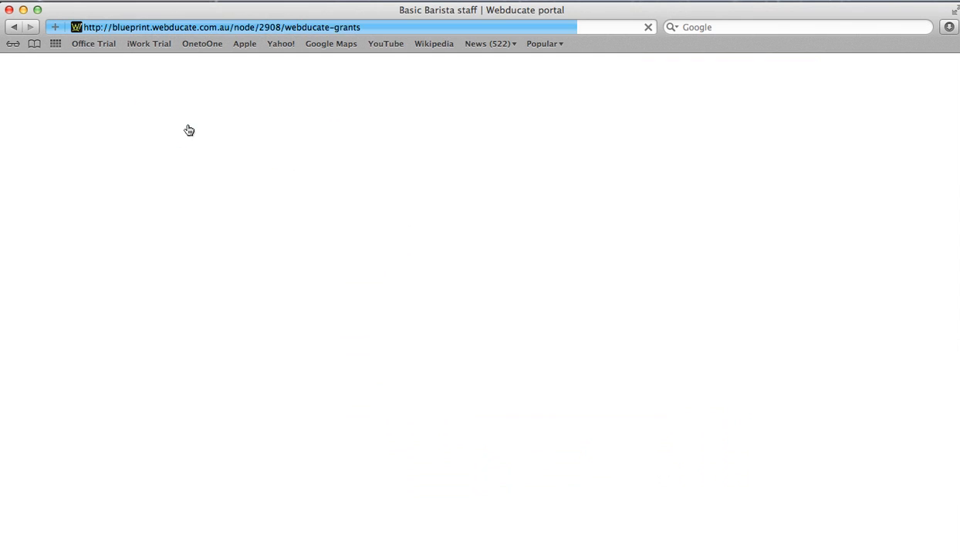
left_click(239, 227)
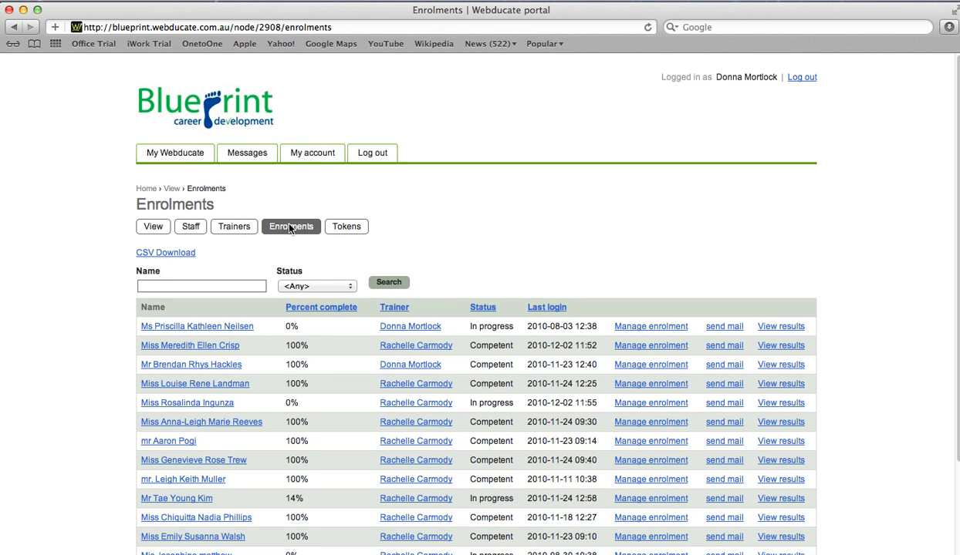
Note the first student's 0% progress and last login, then manage their enrolment.
scroll(514, 229, "down", 4)
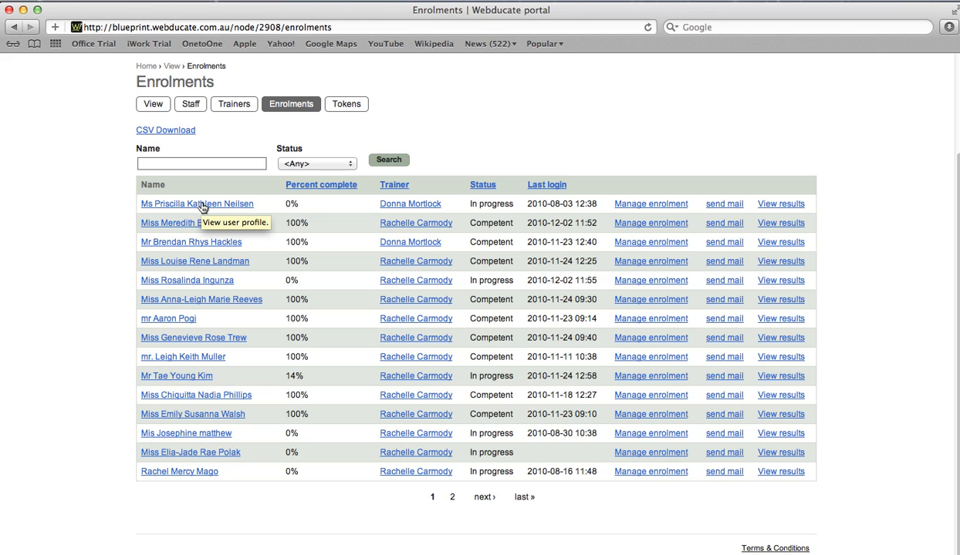
left_click_drag(285, 206, 299, 206)
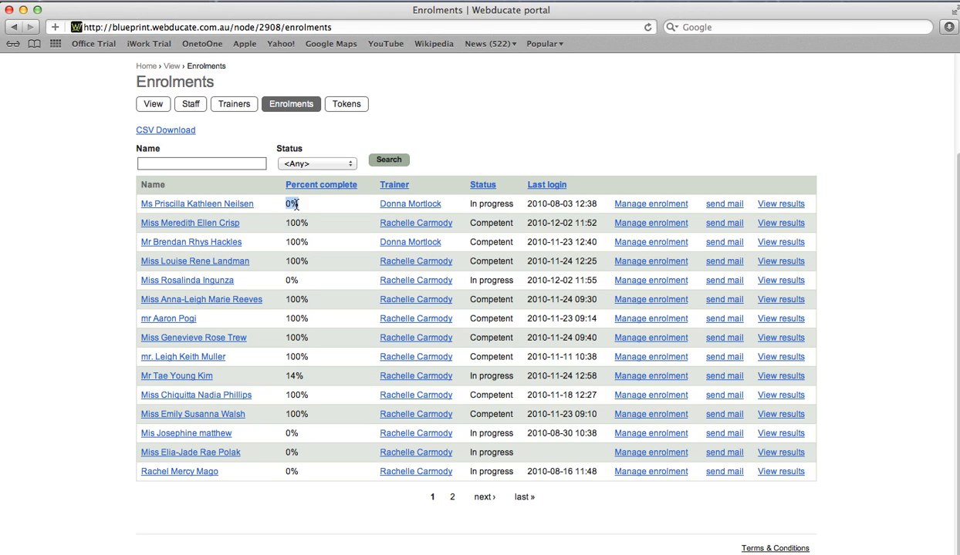
left_click_drag(527, 204, 571, 204)
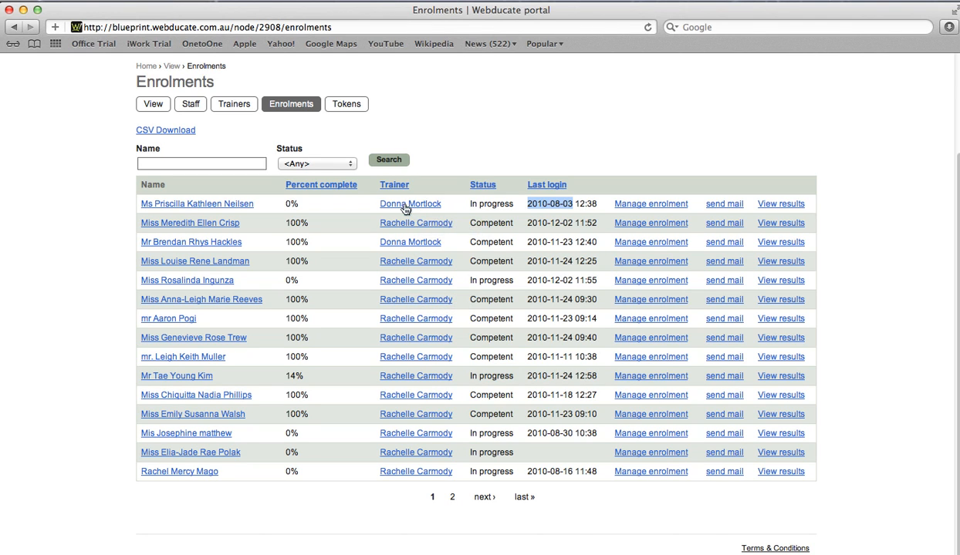
left_click(646, 206)
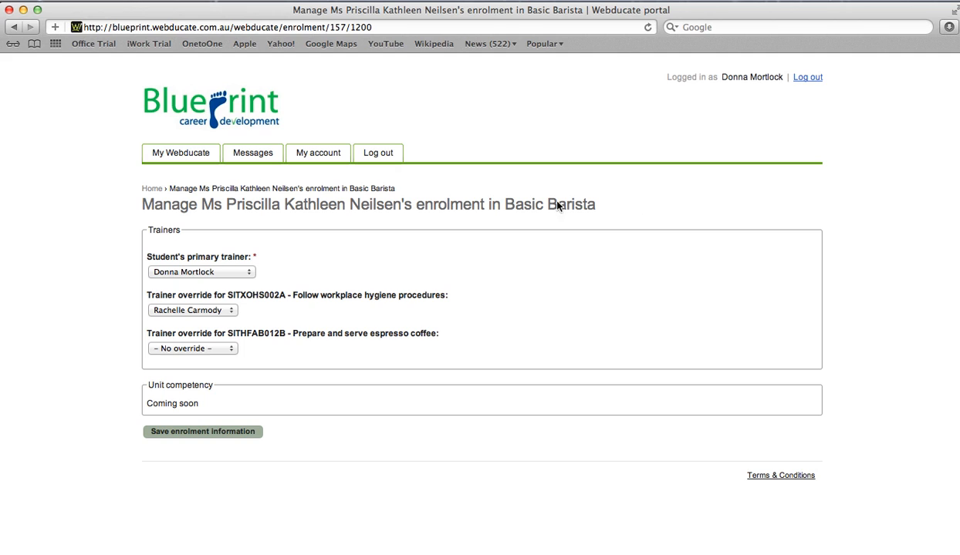
Make the last listed trainer the student's primary trainer, save, then open the 14%-progress student's results.
left_click(249, 273)
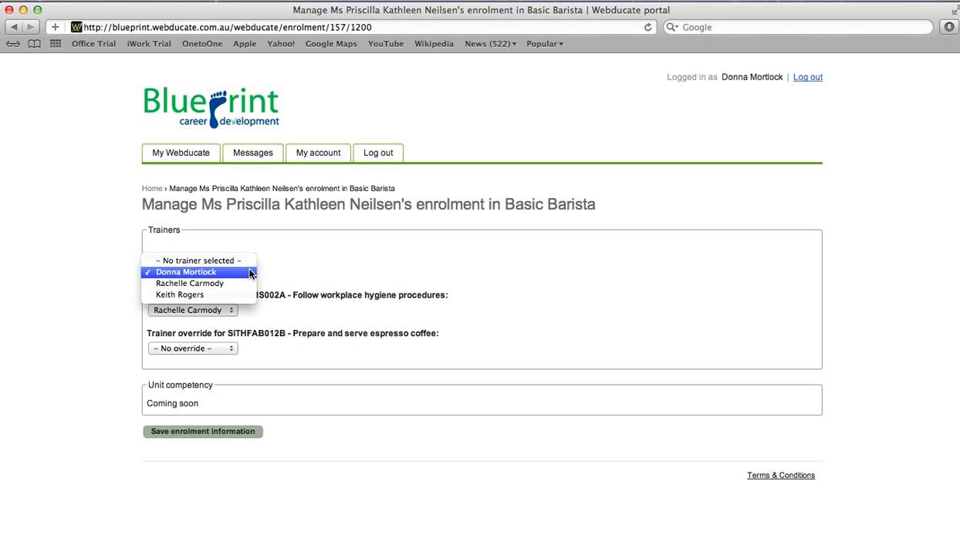
key("Down")
key("Down")
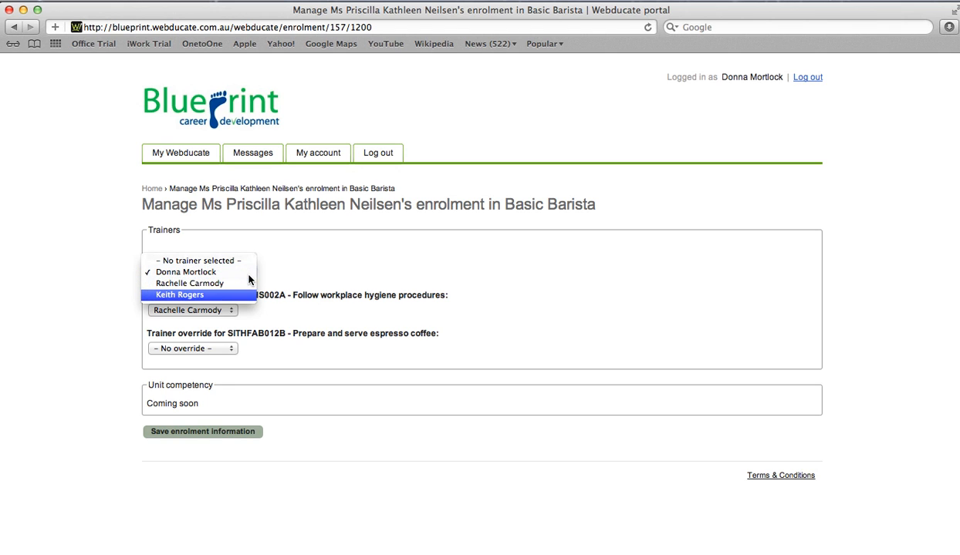
key("Return")
left_click(203, 431)
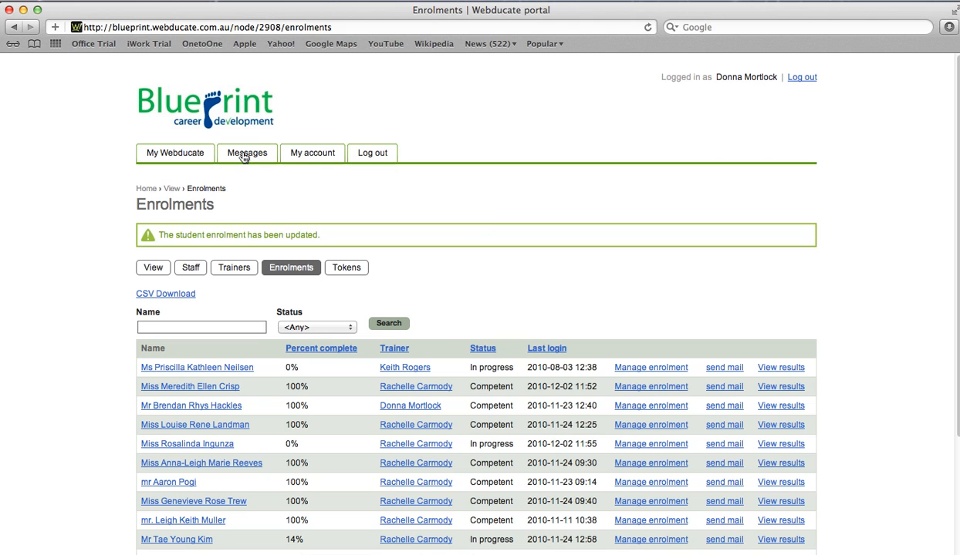
scroll(708, 370, "down", 3)
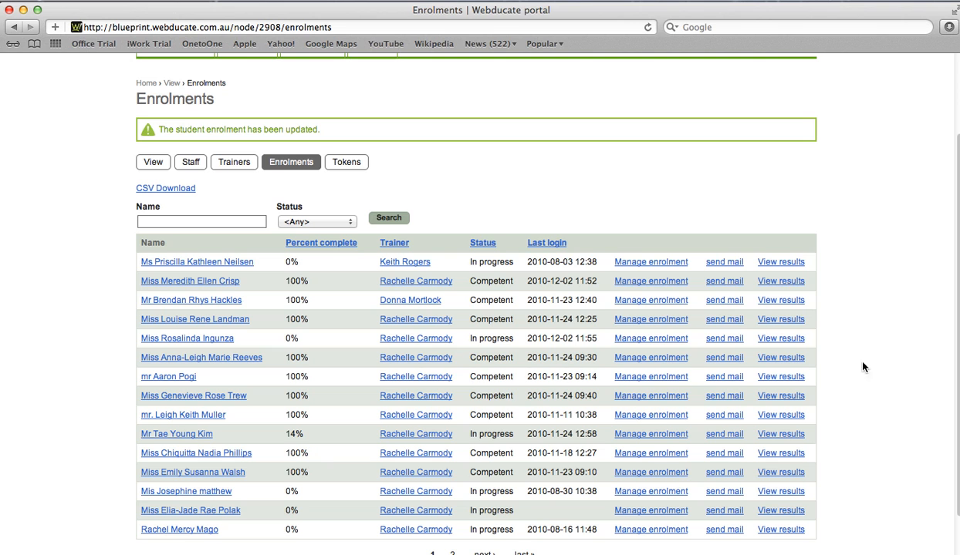
left_click(182, 433)
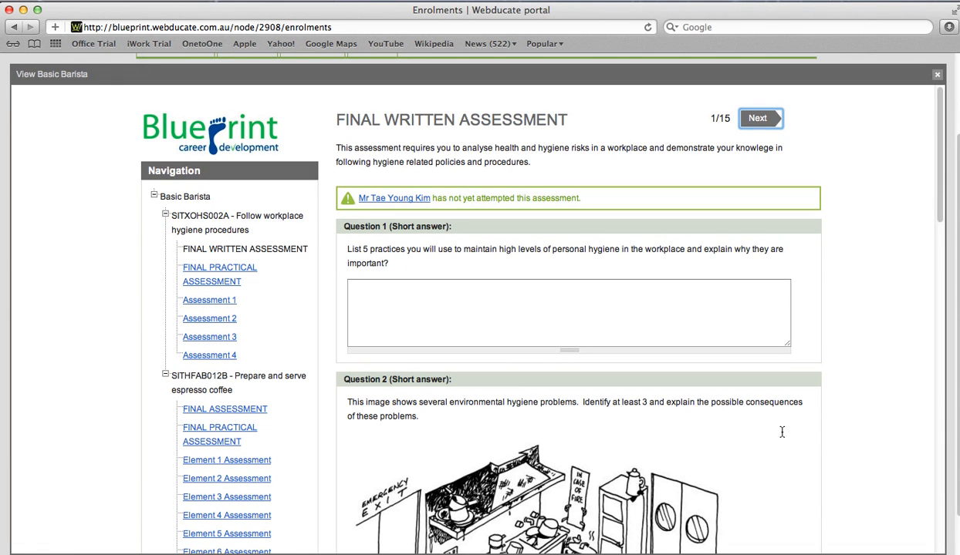
Open the student's Assessment 1 results and jump to Element 1 Assessment, page 9/15.
scroll(571, 282, "down", 2)
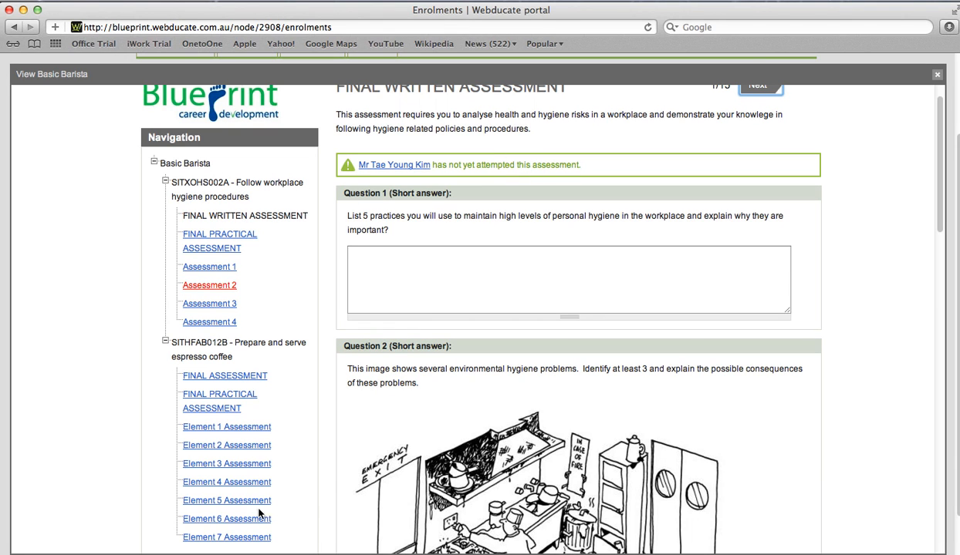
left_click(210, 267)
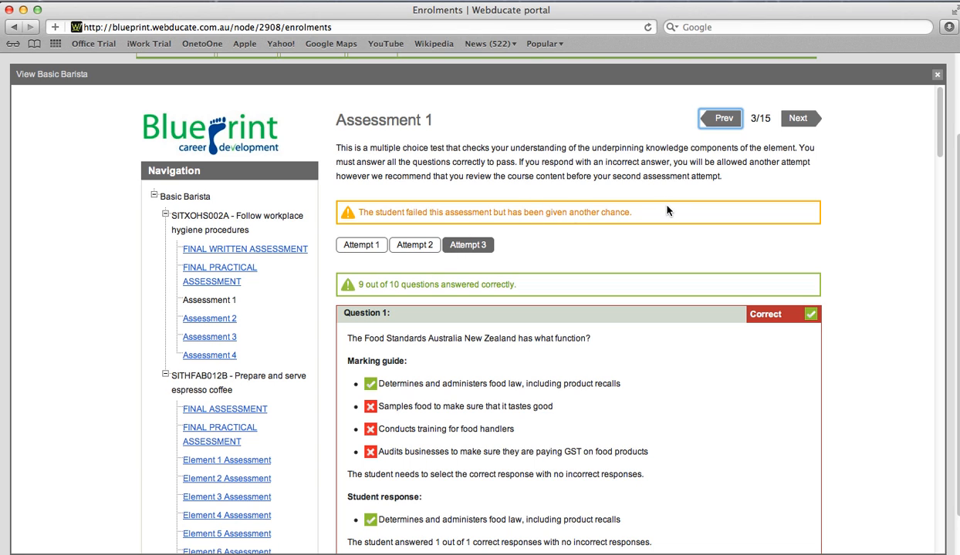
left_click(539, 270)
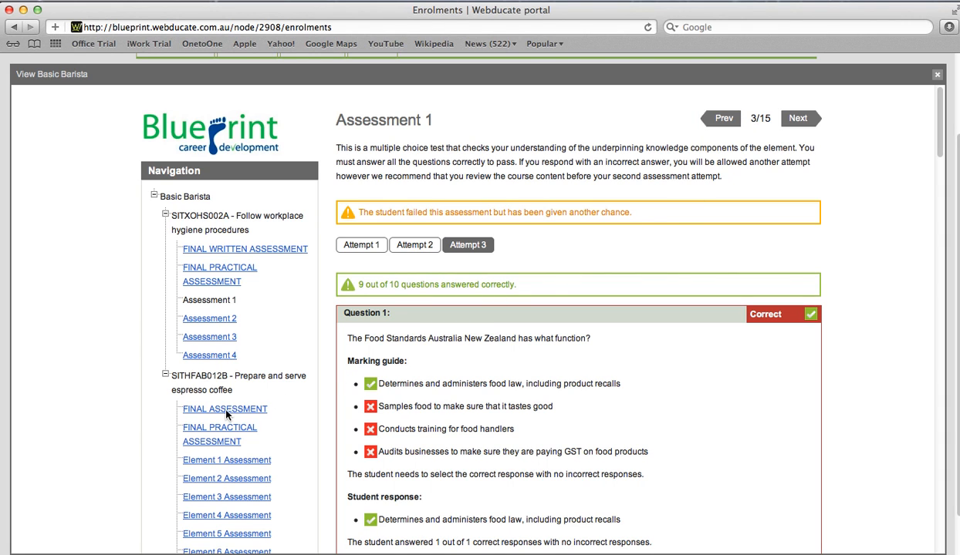
left_click(210, 461)
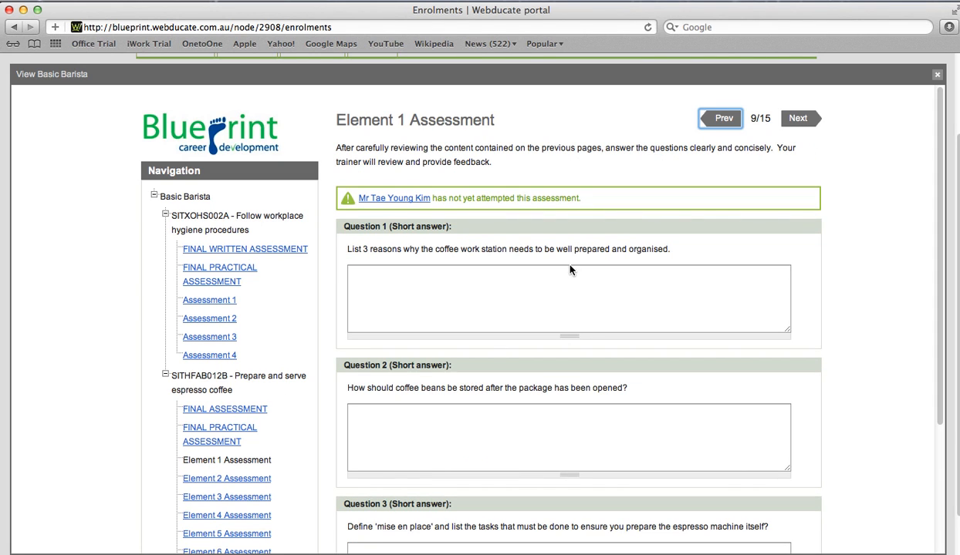
Close the results view, filter enrolments to Competent status, and download them as CSV.
left_click(774, 247)
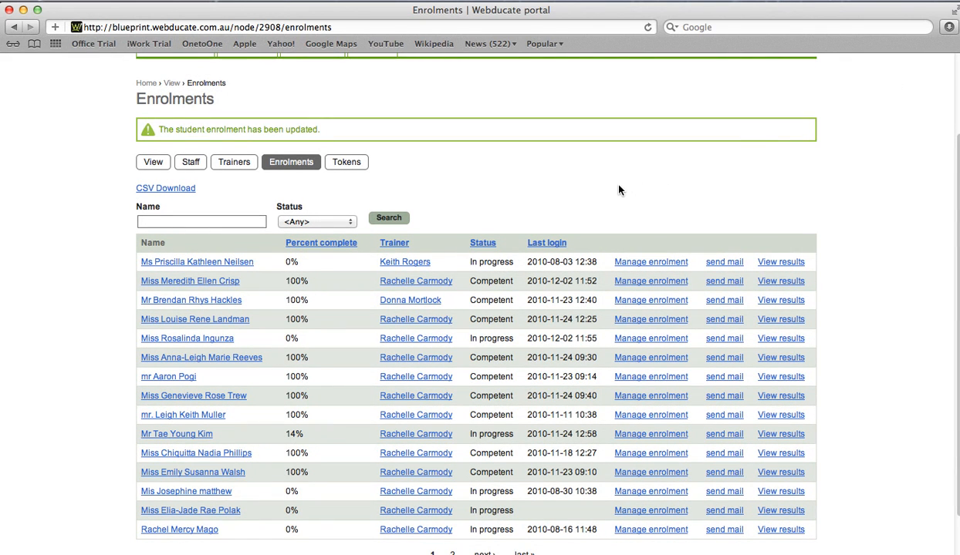
left_click(316, 221)
key("Down")
key("Down")
key("Down")
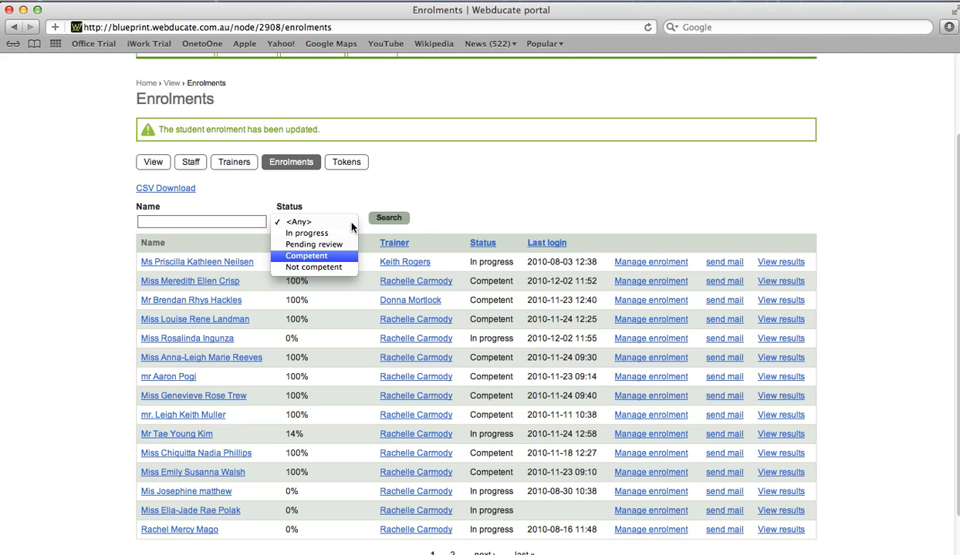
key("Return")
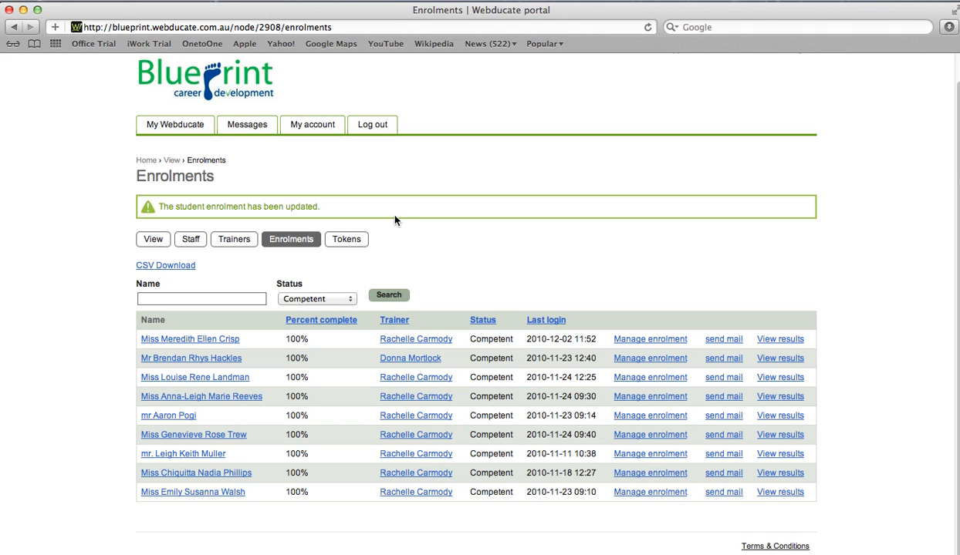
left_click(156, 267)
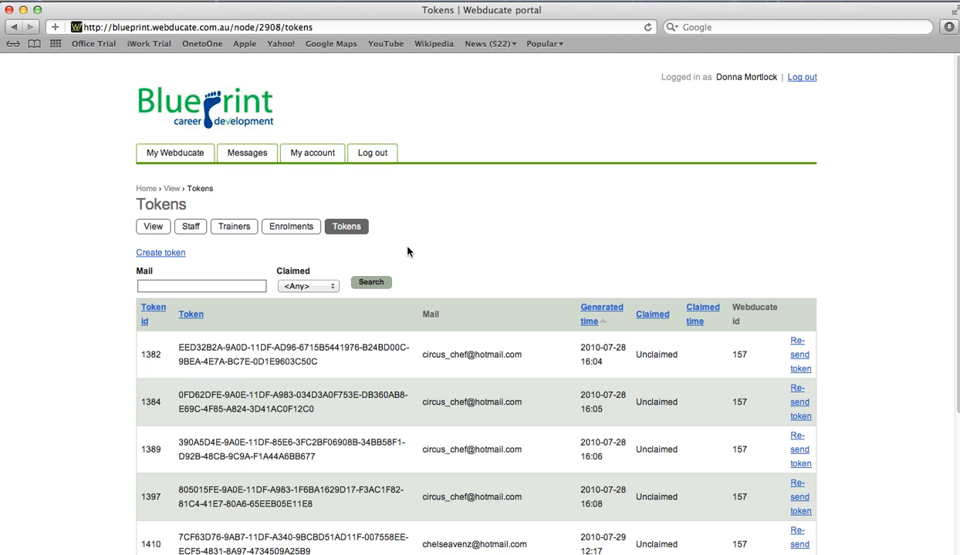
Scroll through the eight unclaimed tokens, ids 1382 to 3107, and back to the top.
scroll(471, 296, "down", 5)
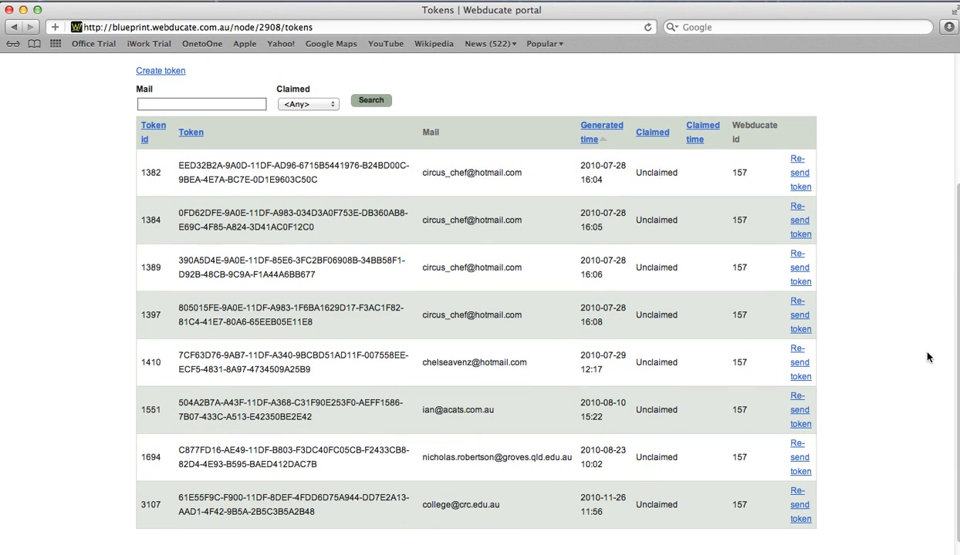
scroll(840, 327, "up", 5)
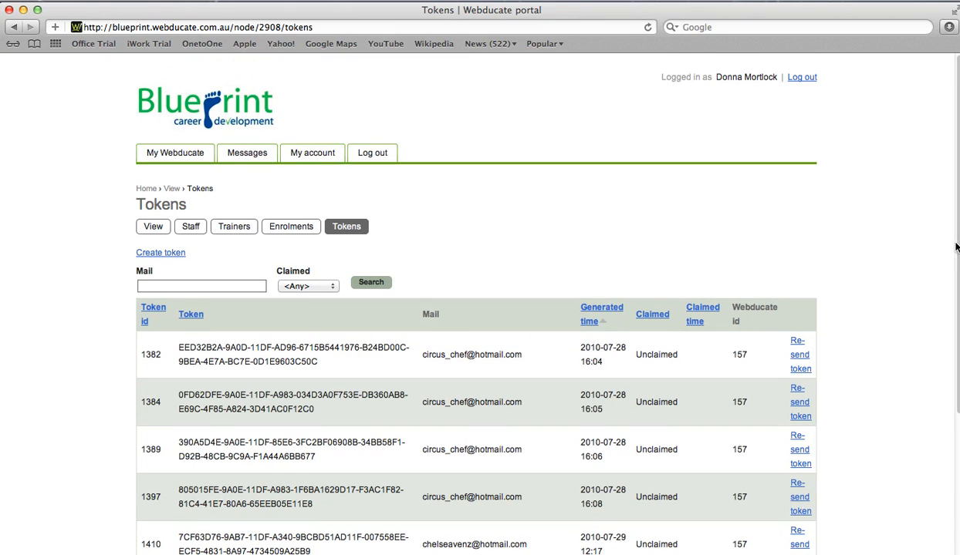
From My Webducate, open Blueprint Career Development and its Students list.
left_click(646, 76)
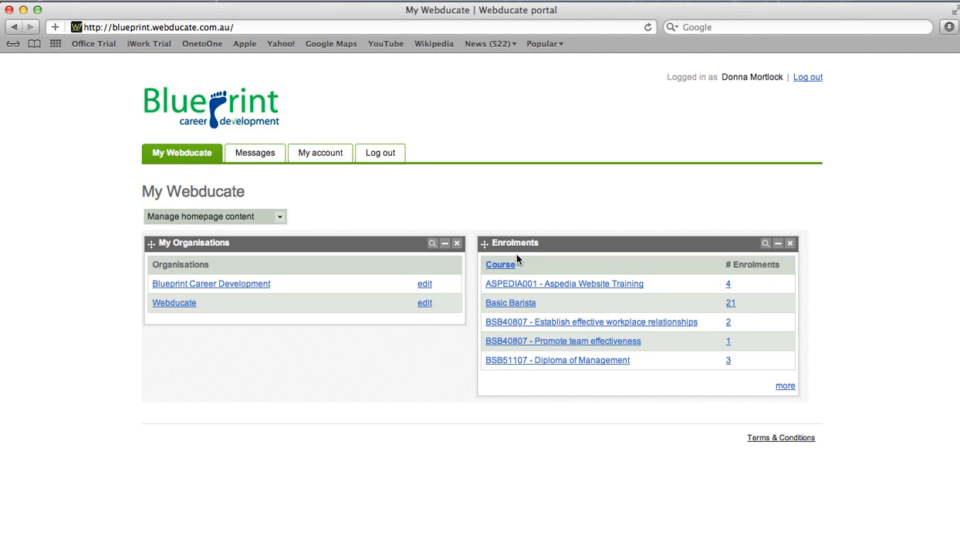
left_click(261, 286)
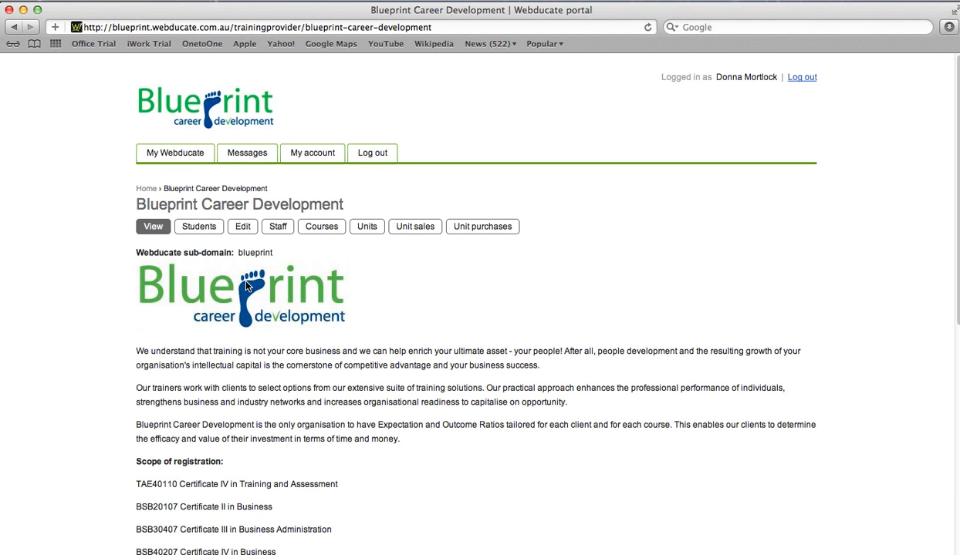
left_click(196, 230)
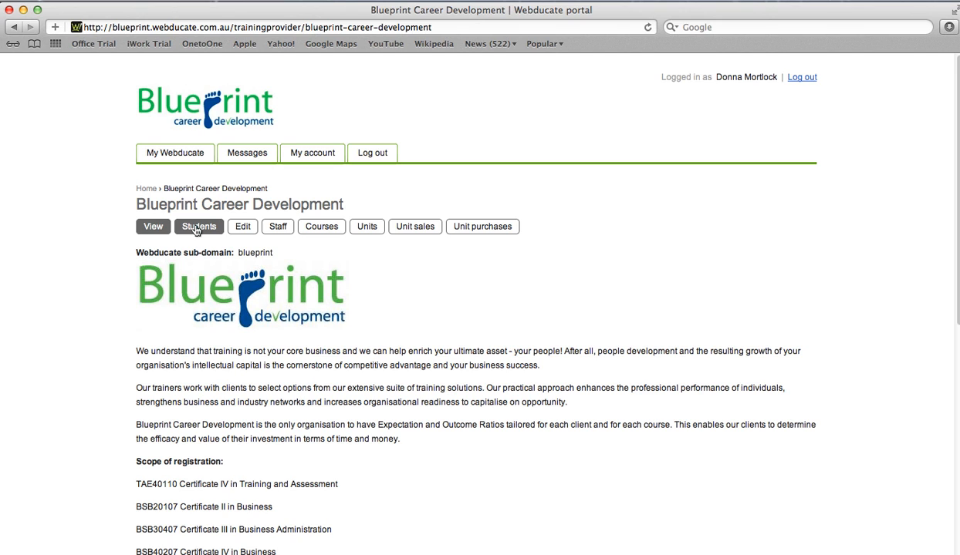
Review the students' course progress and name filters, then go to the organisation's Edit and Staff pages.
left_click(197, 229)
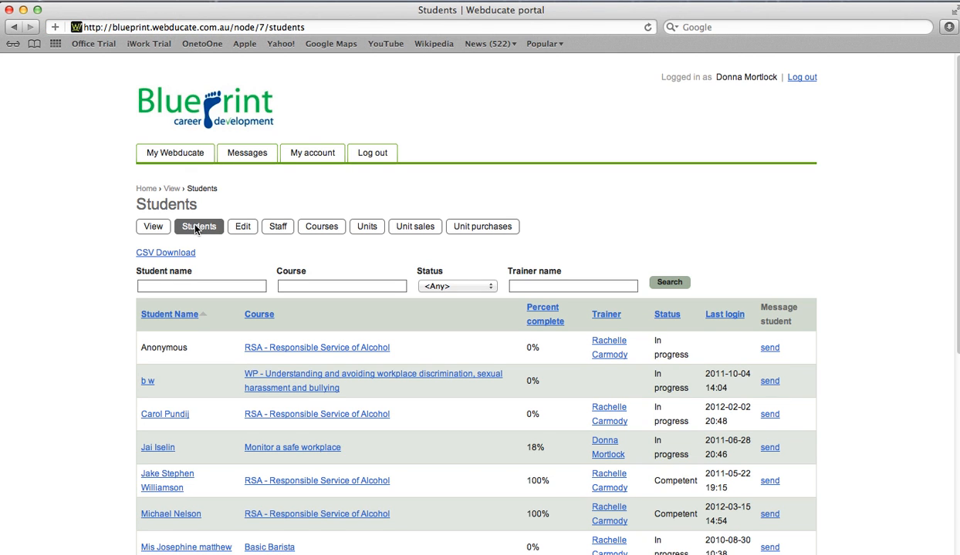
scroll(667, 206, "down", 2)
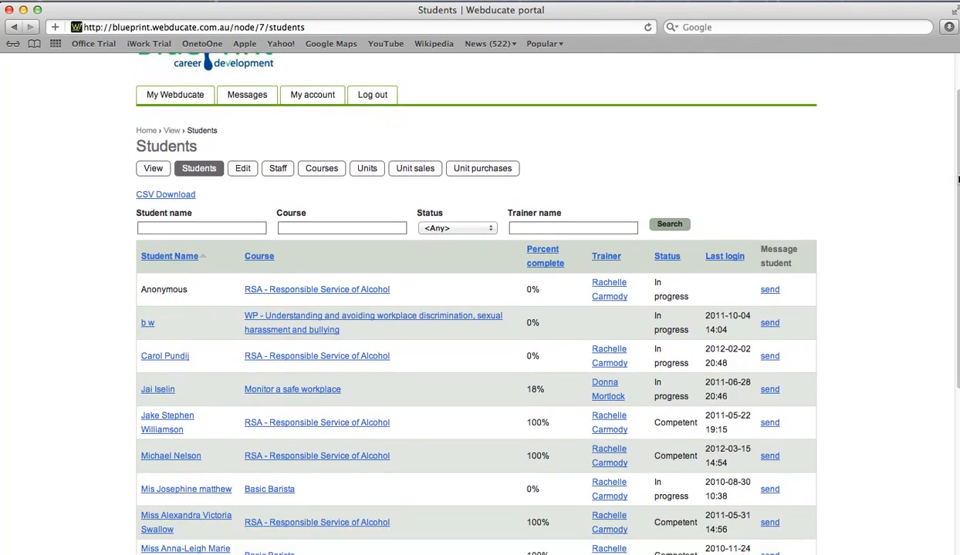
left_click_drag(958, 179, 956, 224)
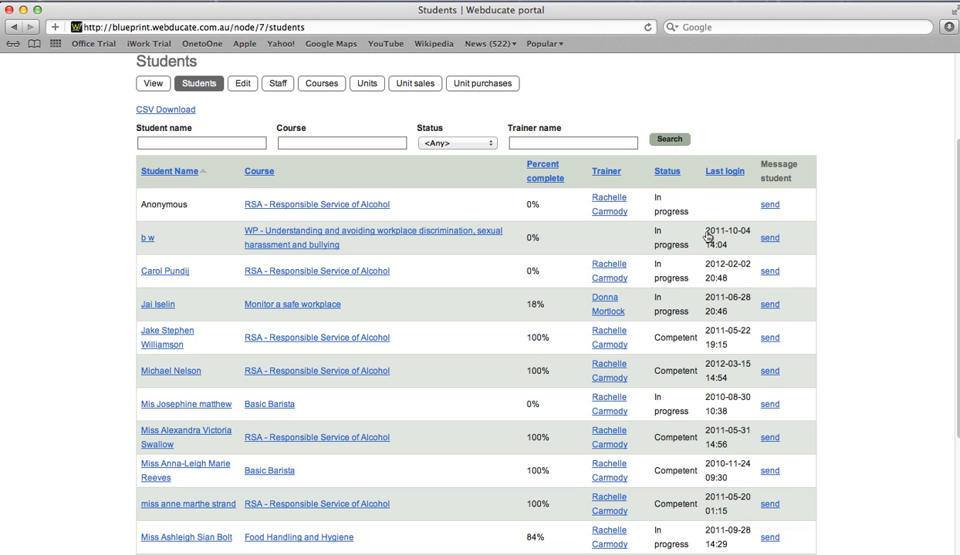
key("Tab")
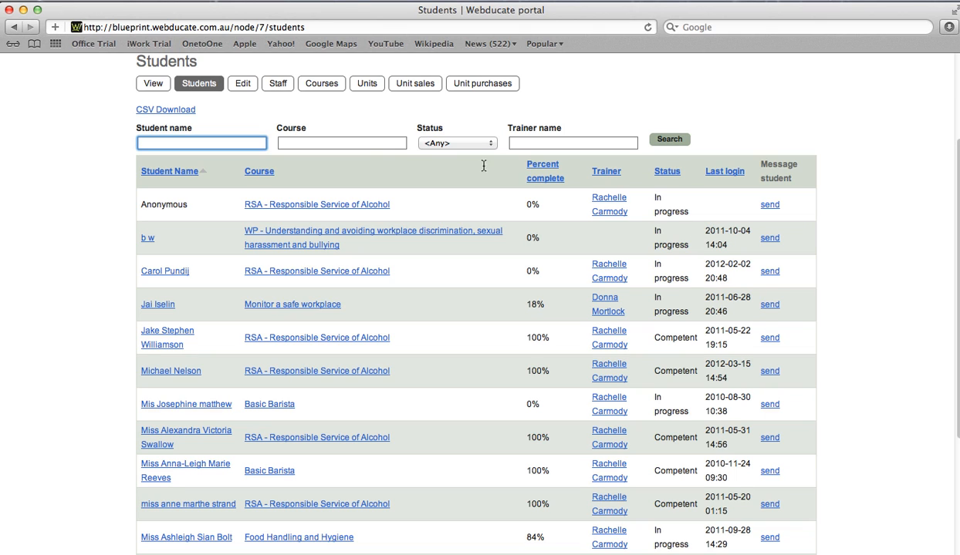
left_click(522, 142)
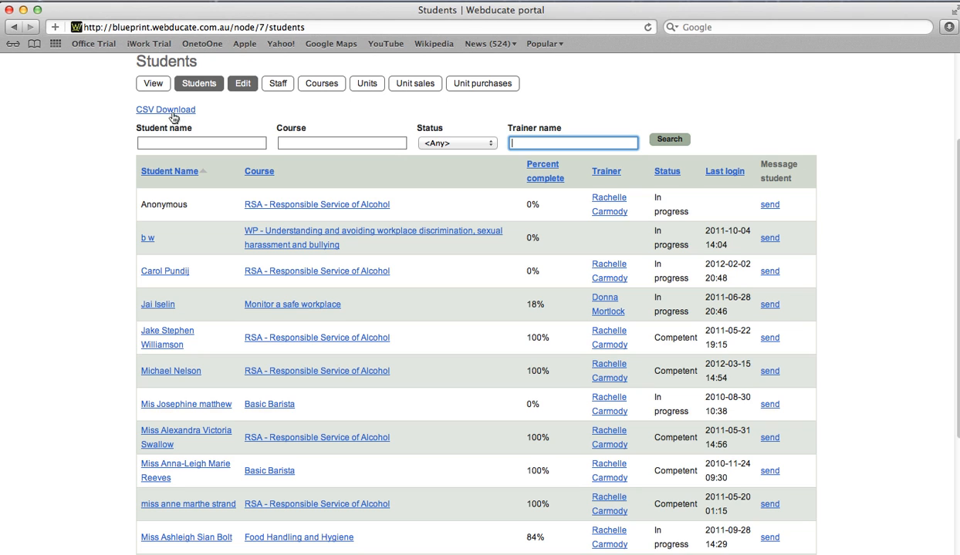
left_click(243, 83)
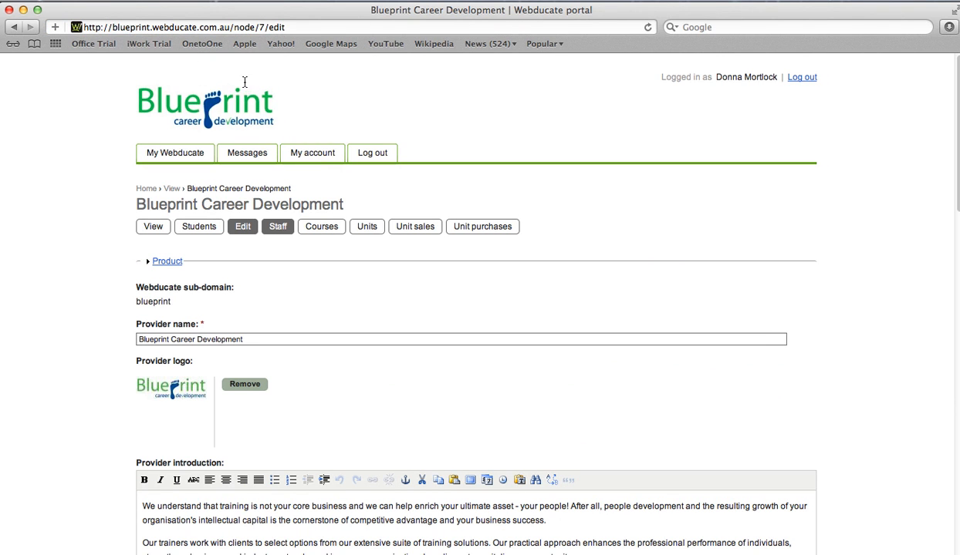
left_click(278, 227)
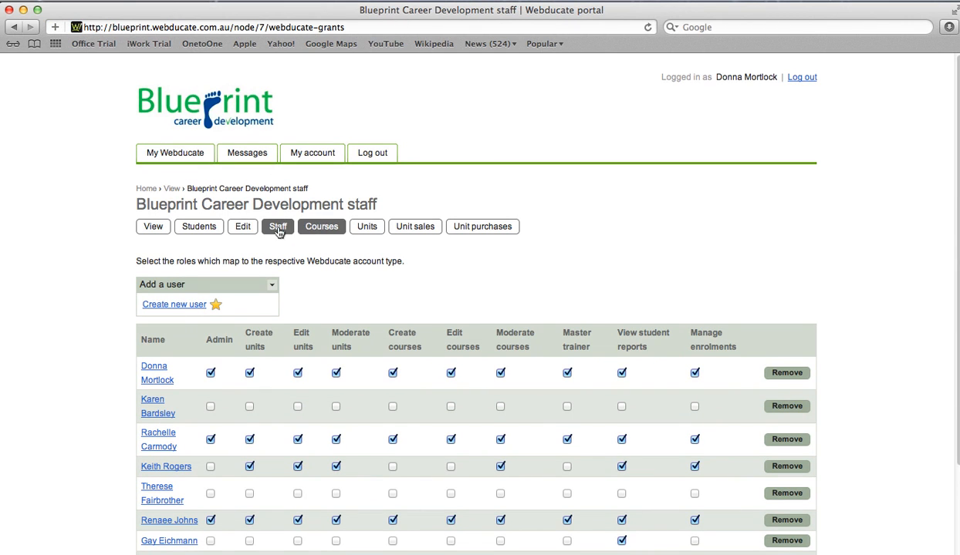
Open the Blueprint Career Development organisation's Courses list.
left_click(321, 227)
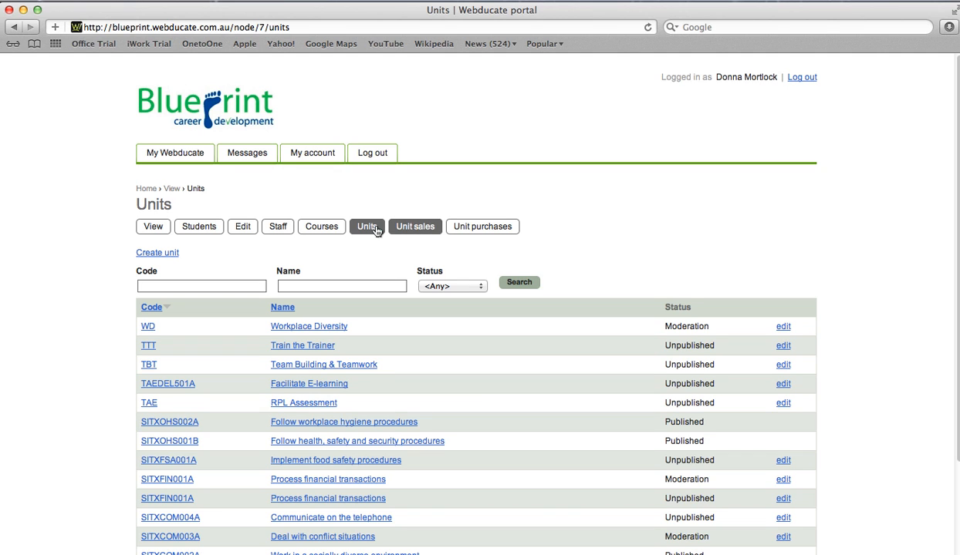
Review the Feb–Mar 2012 unit sales (2 enrolments, $30.00 total), then view unit purchases.
left_click(393, 227)
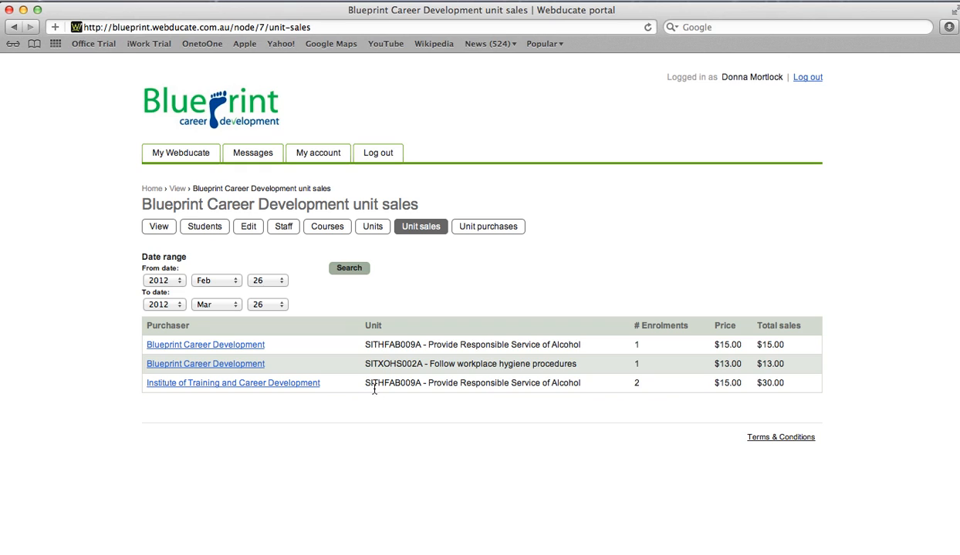
double_click(635, 384)
double_click(764, 384)
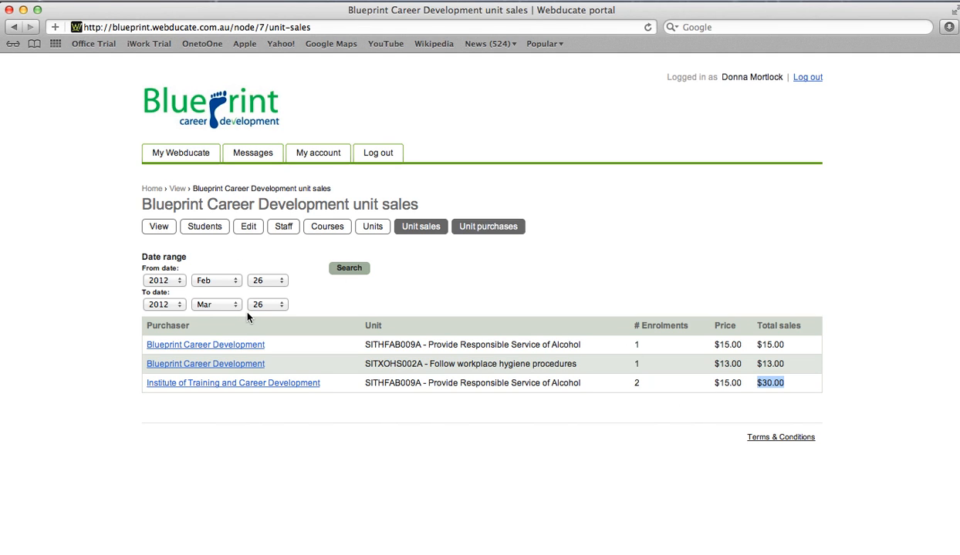
left_click(487, 226)
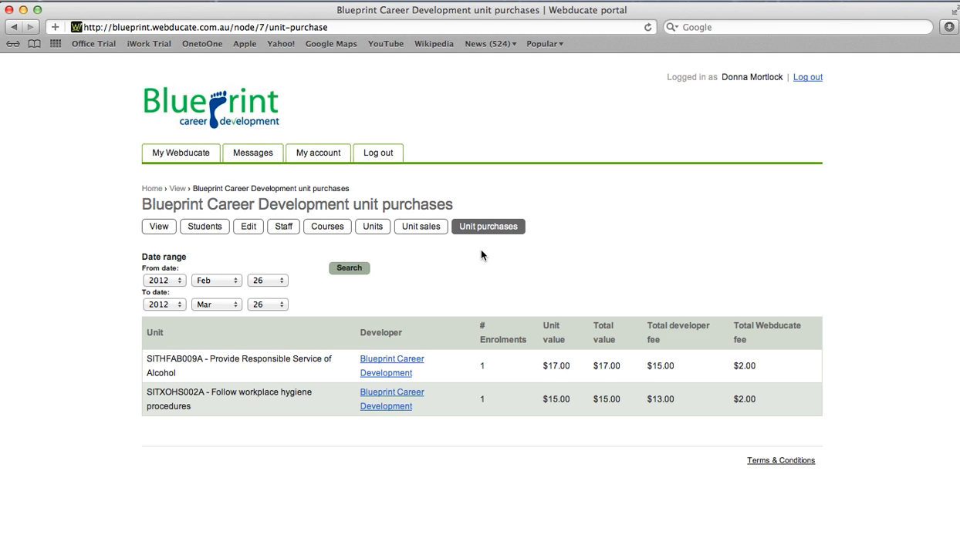
left_click_drag(477, 261, 313, 205)
triple_click(543, 368)
left_click_drag(647, 367, 674, 367)
left_click_drag(593, 366, 620, 366)
left_click_drag(734, 367, 756, 367)
On the My Webducate home dashboard, drag the Units widget above Enrolments.
left_click(508, 231)
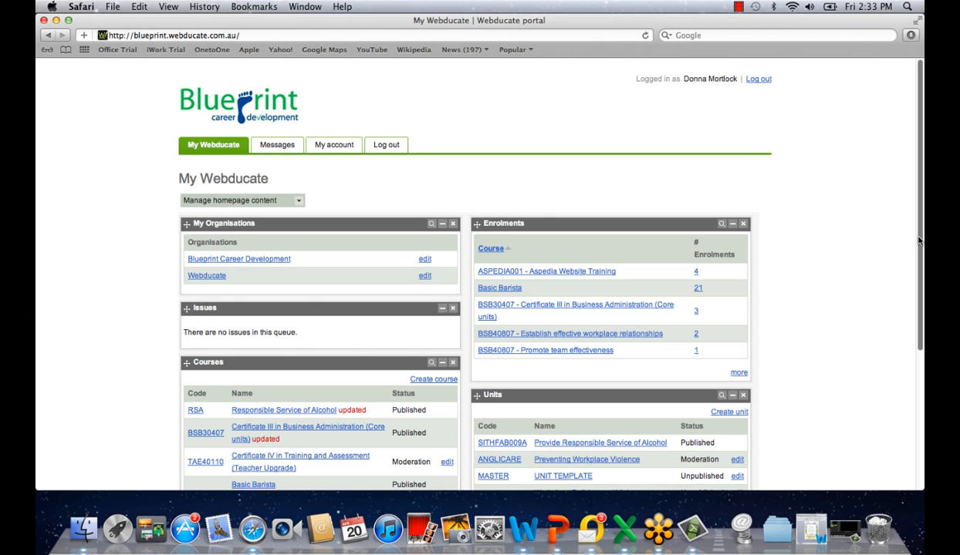
left_click_drag(675, 398, 691, 231)
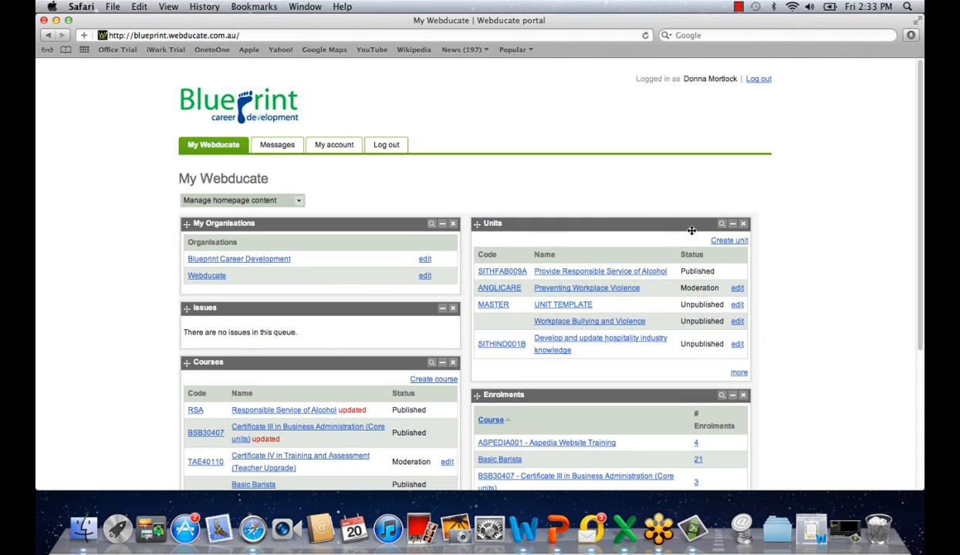